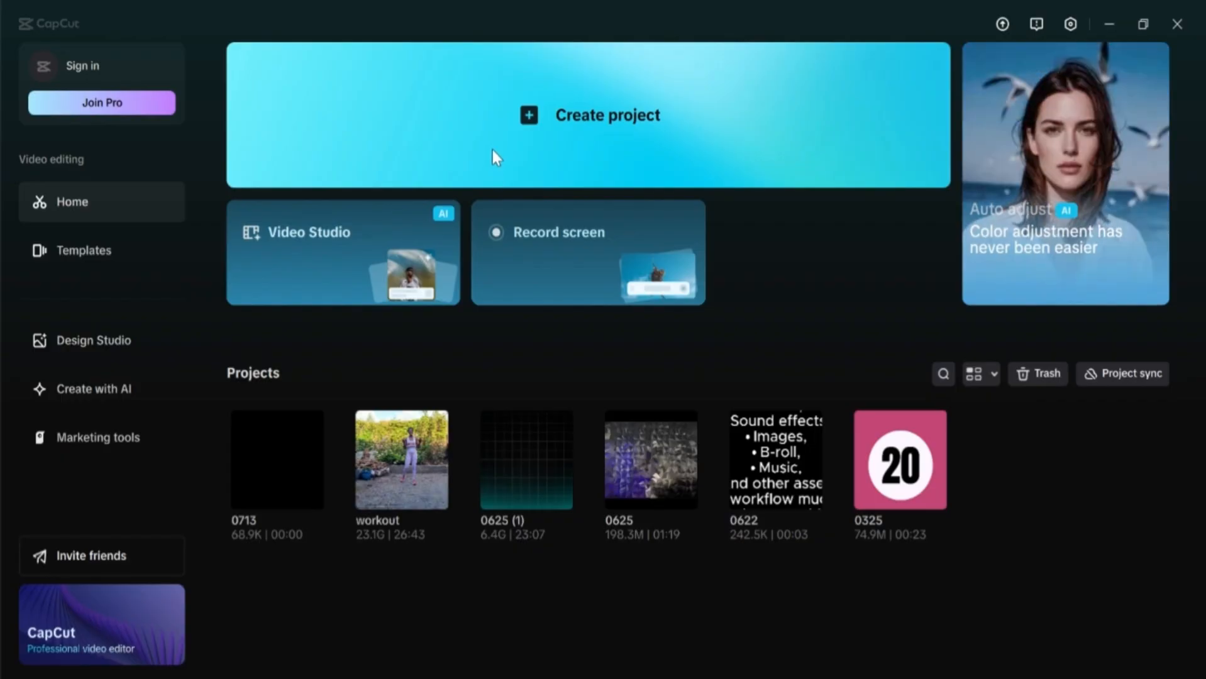
Create a new project and import the video after effect text animation.mp4 into its media.
left_click(494, 151)
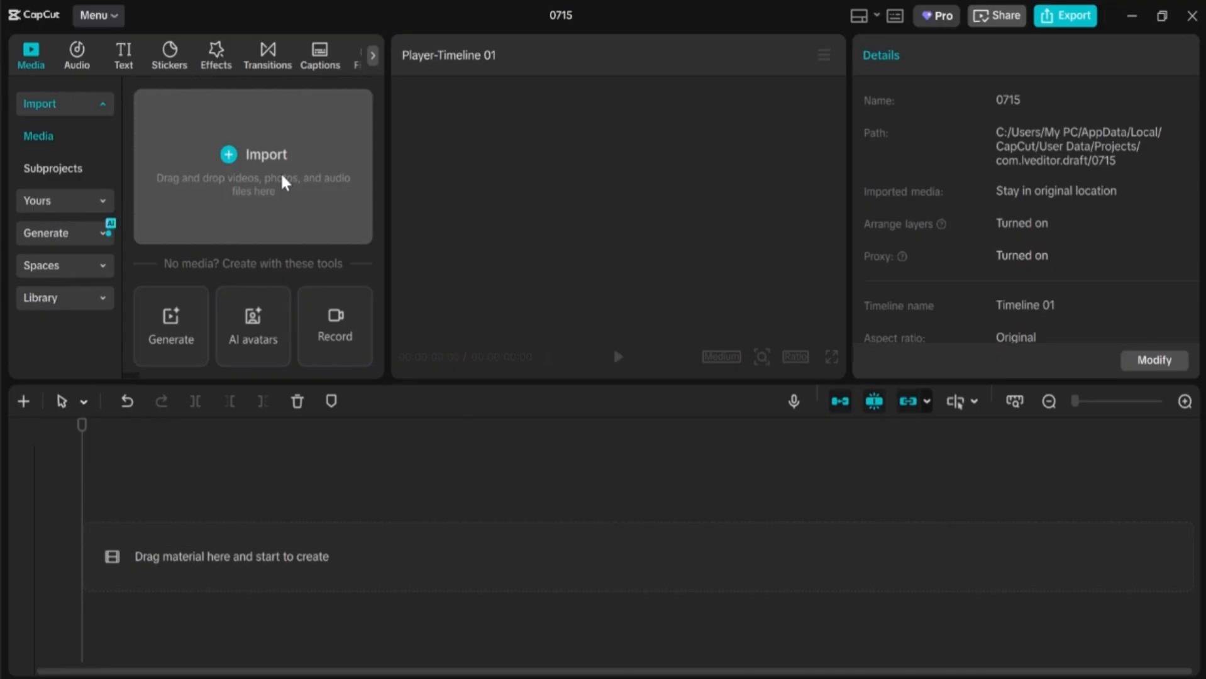
left_click(282, 179)
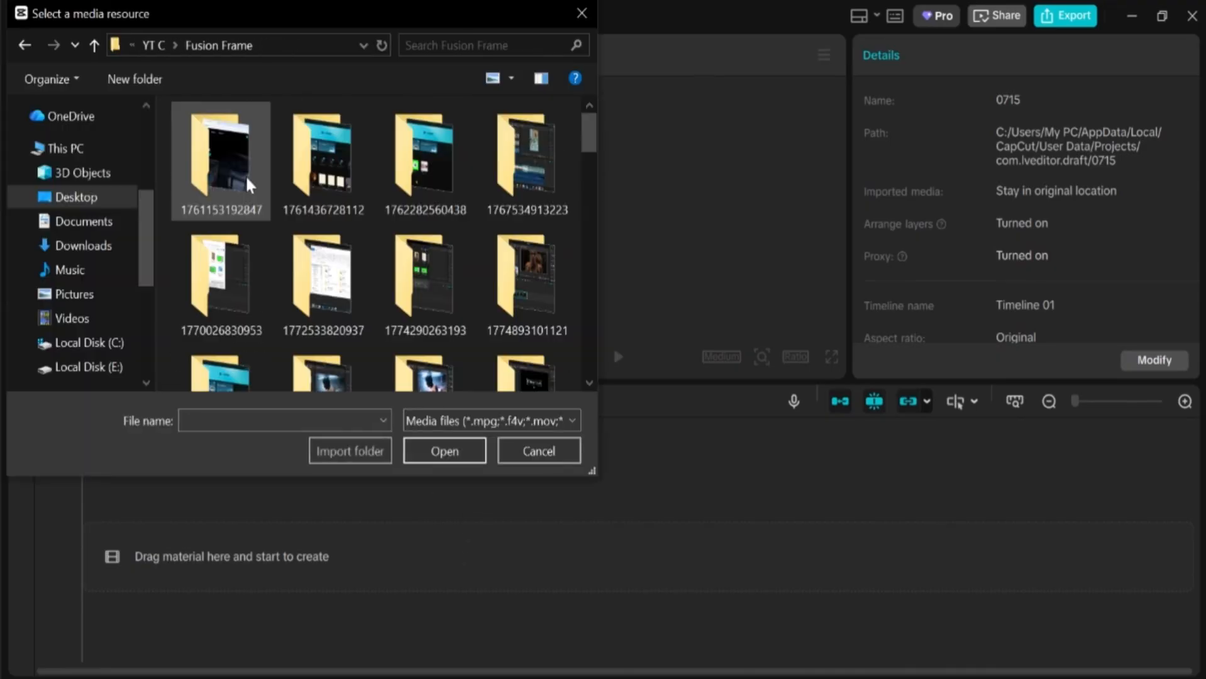
scroll(303, 311, "down", 10)
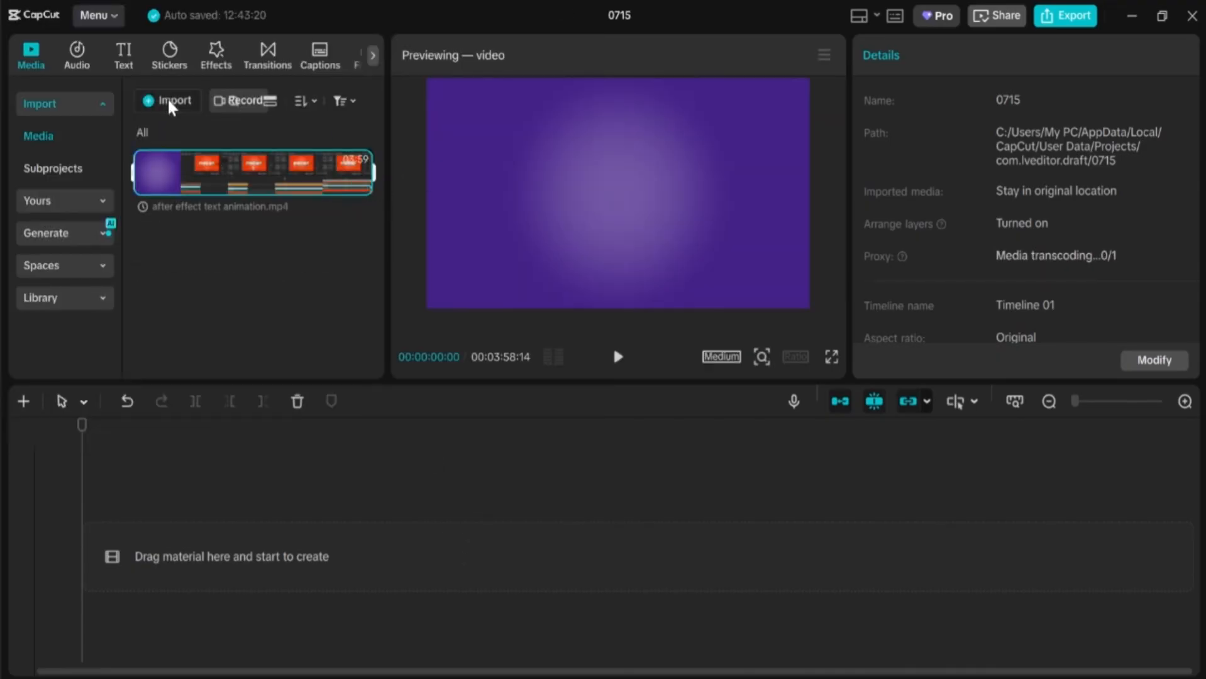
Replace the imported video with 0427 (1).mp4 and place the new clip on the timeline.
left_click(167, 101)
double_click(429, 341)
left_click(360, 261)
left_click(322, 174)
key("Delete")
left_click(204, 487)
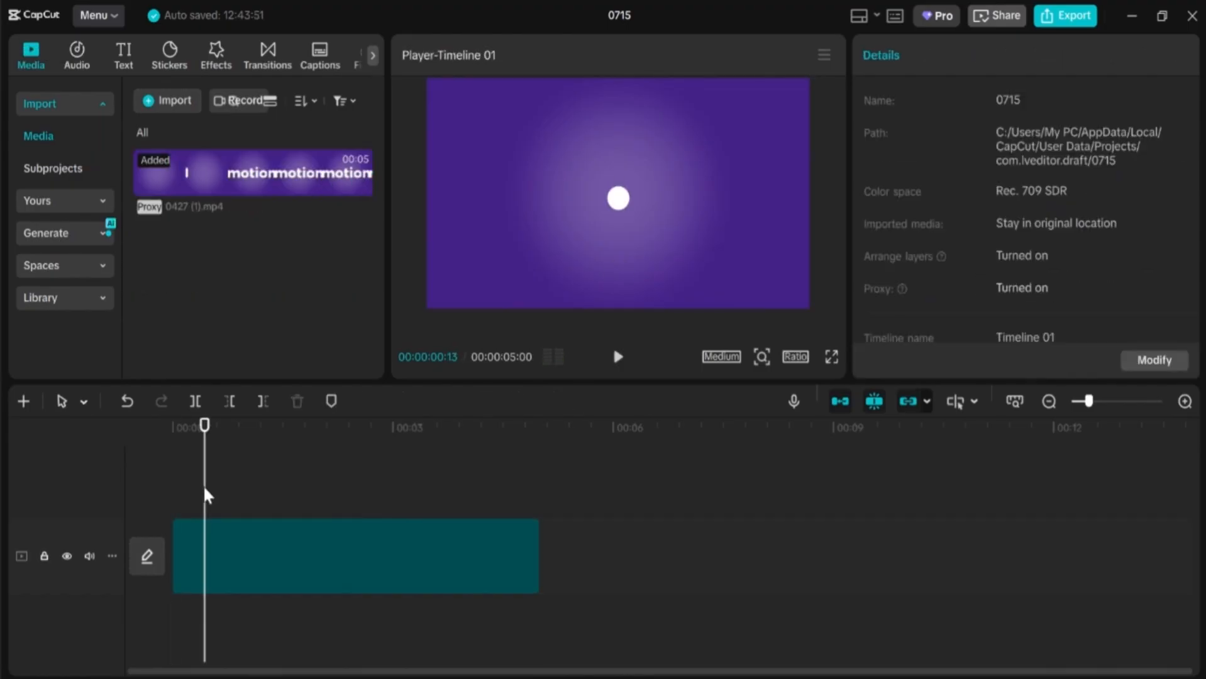
Play the 0427 (1).mp4 clip from the start and scrub through its text animation.
left_click_drag(199, 494, 152, 492)
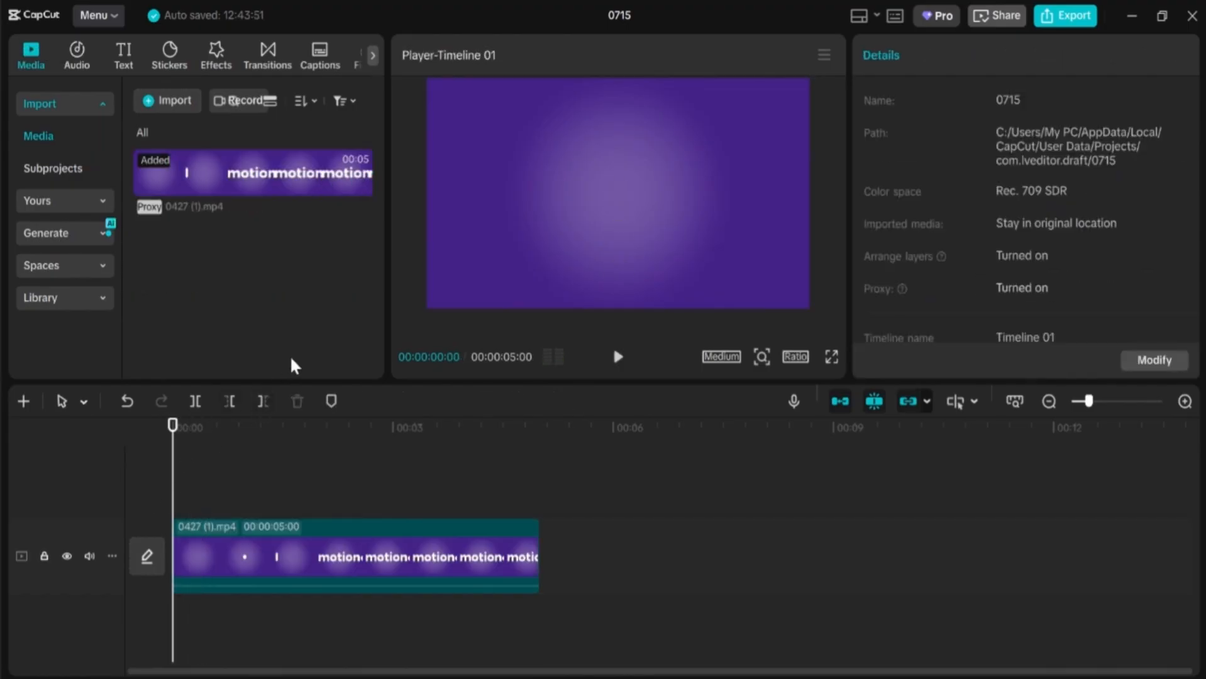
key("space")
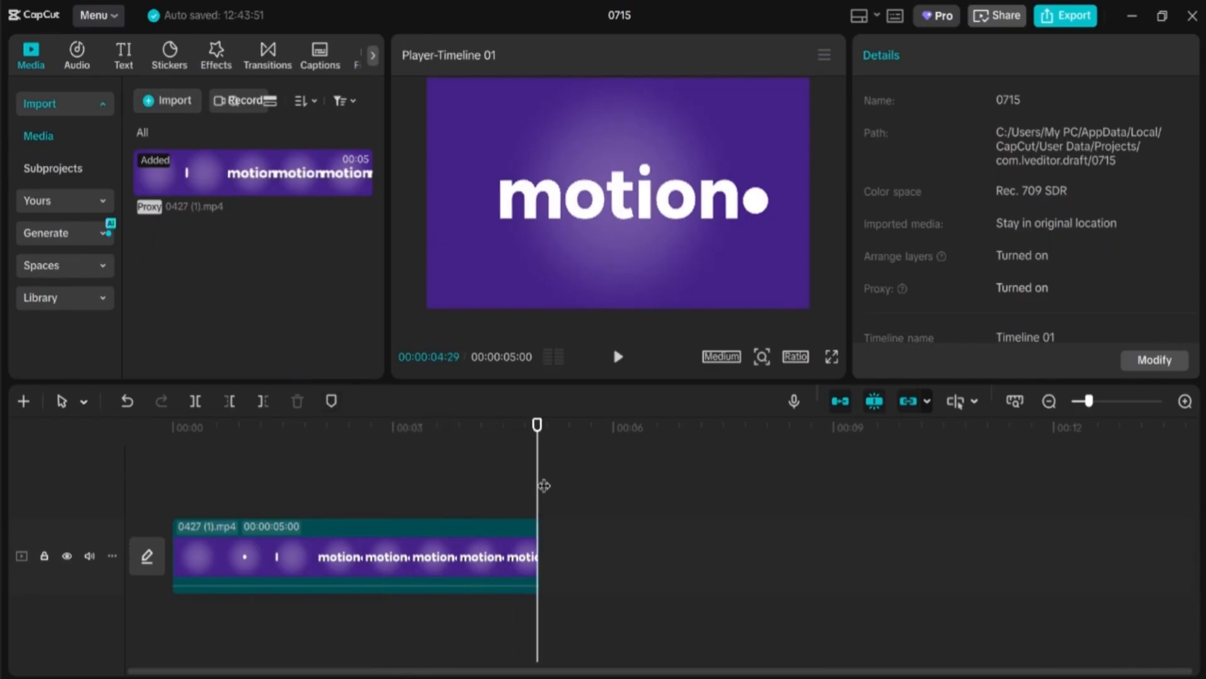
left_click_drag(539, 484, 356, 500)
left_click(386, 563)
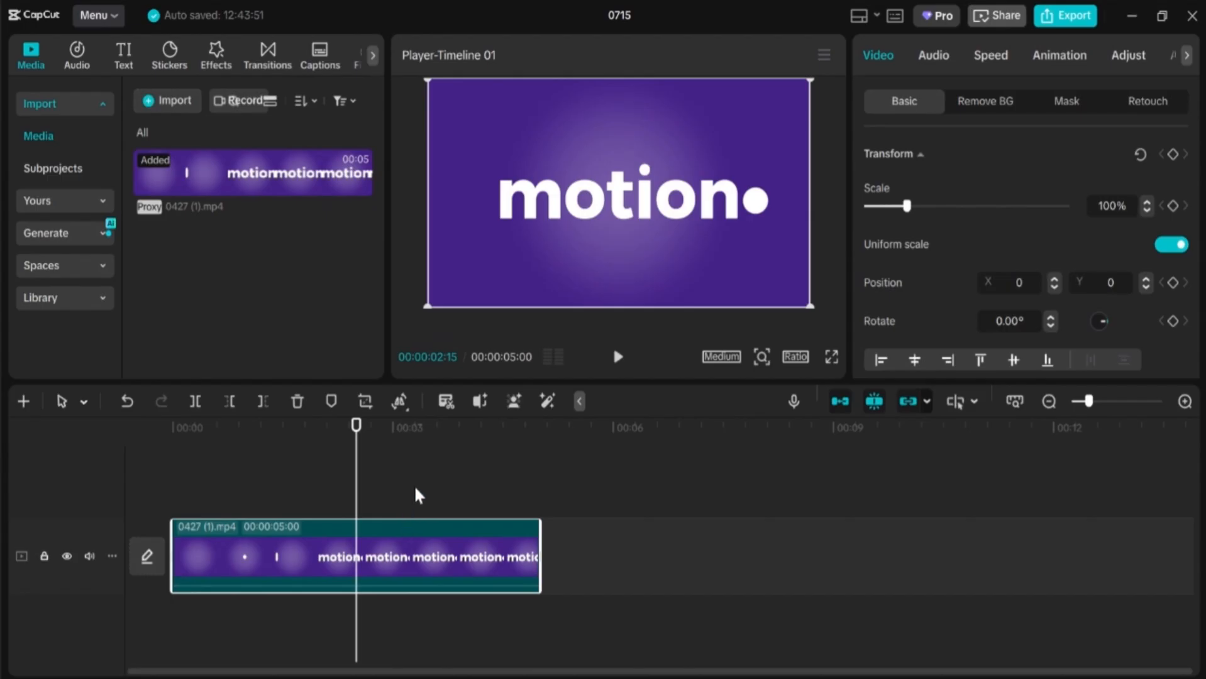
left_click(389, 516)
left_click(338, 526)
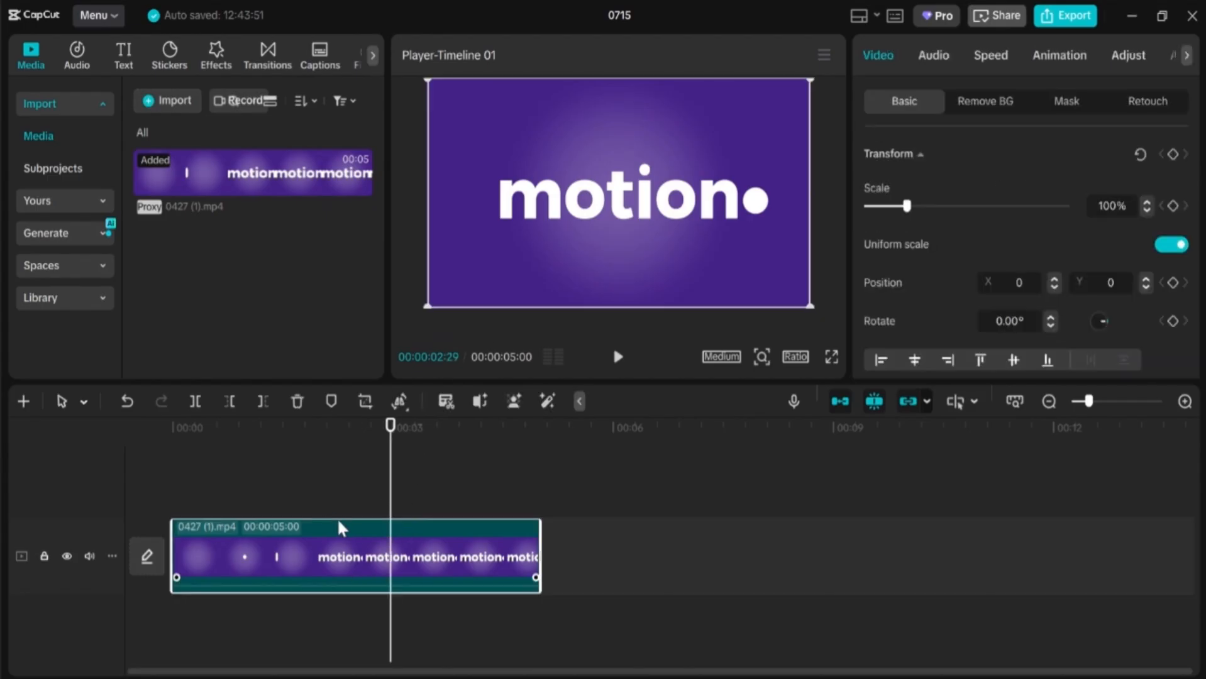
left_click(325, 496)
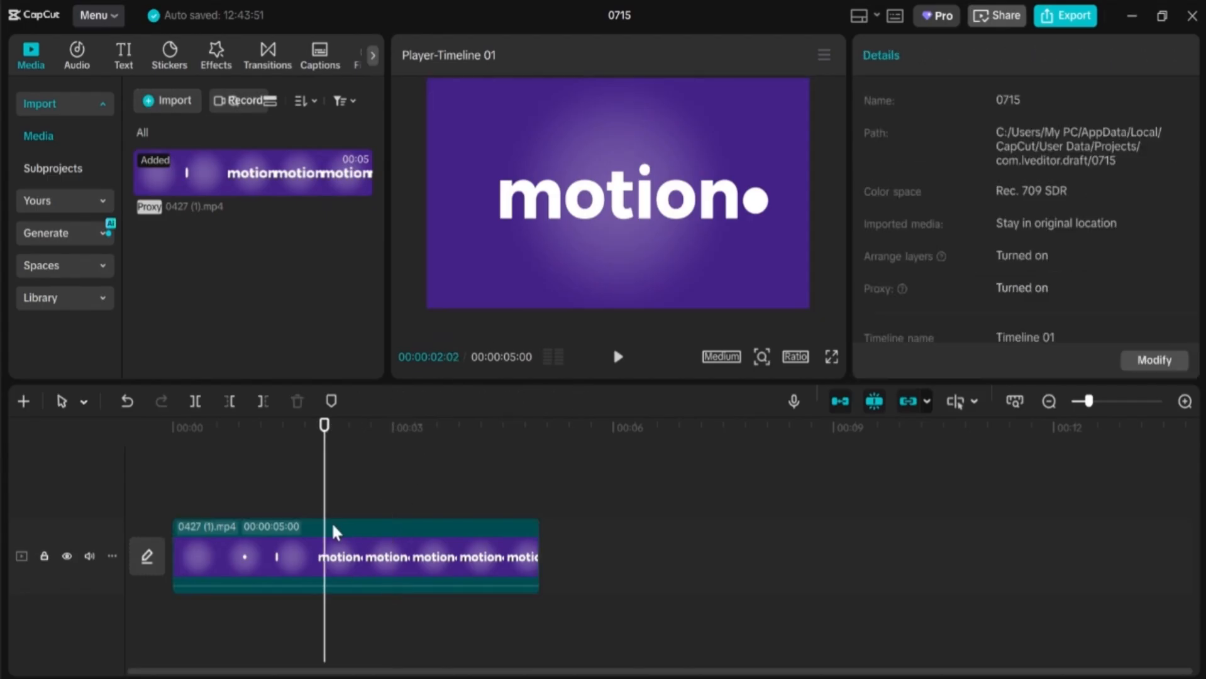
Convert the 0427 (1).mp4 clip into a compound clip and scrub through it from the start.
left_click(393, 577)
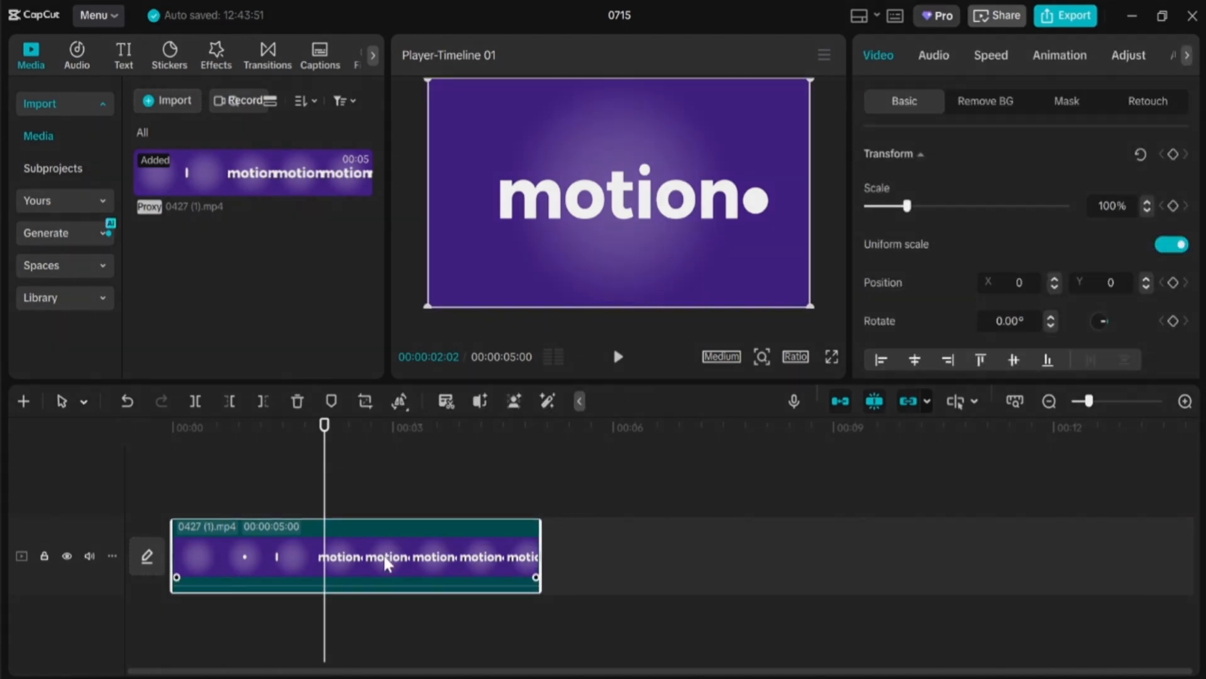
right_click(385, 561)
left_click(454, 549)
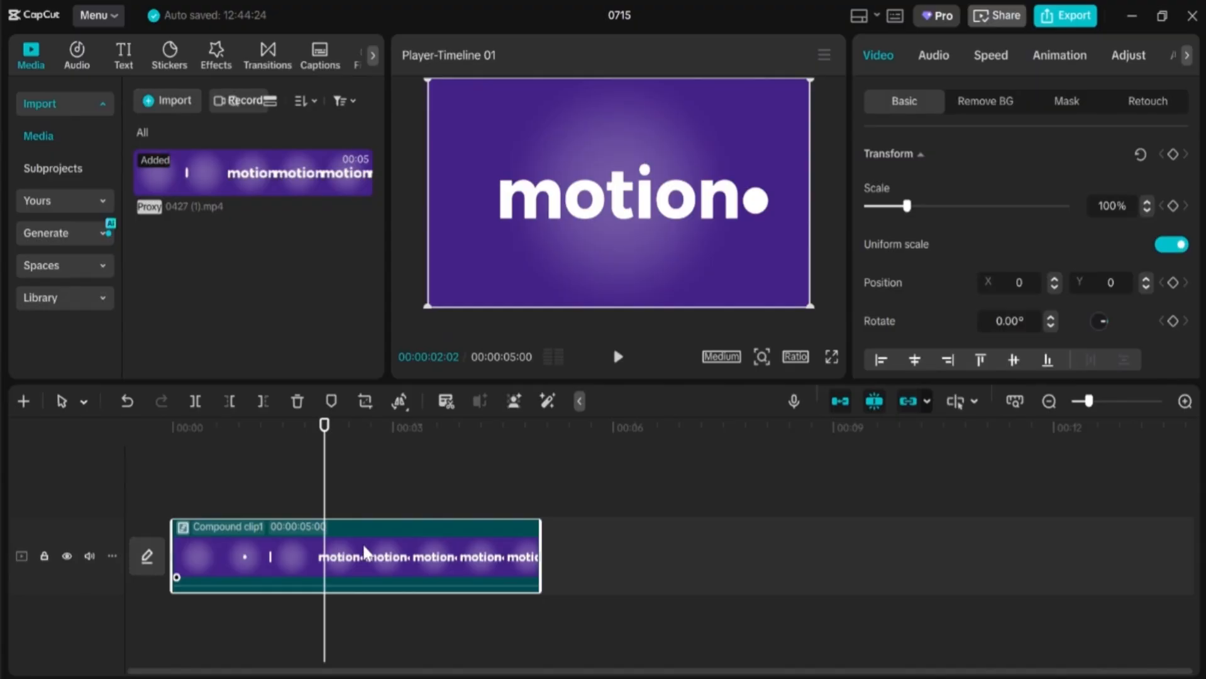
key("Home")
left_click_drag(219, 483, 450, 486)
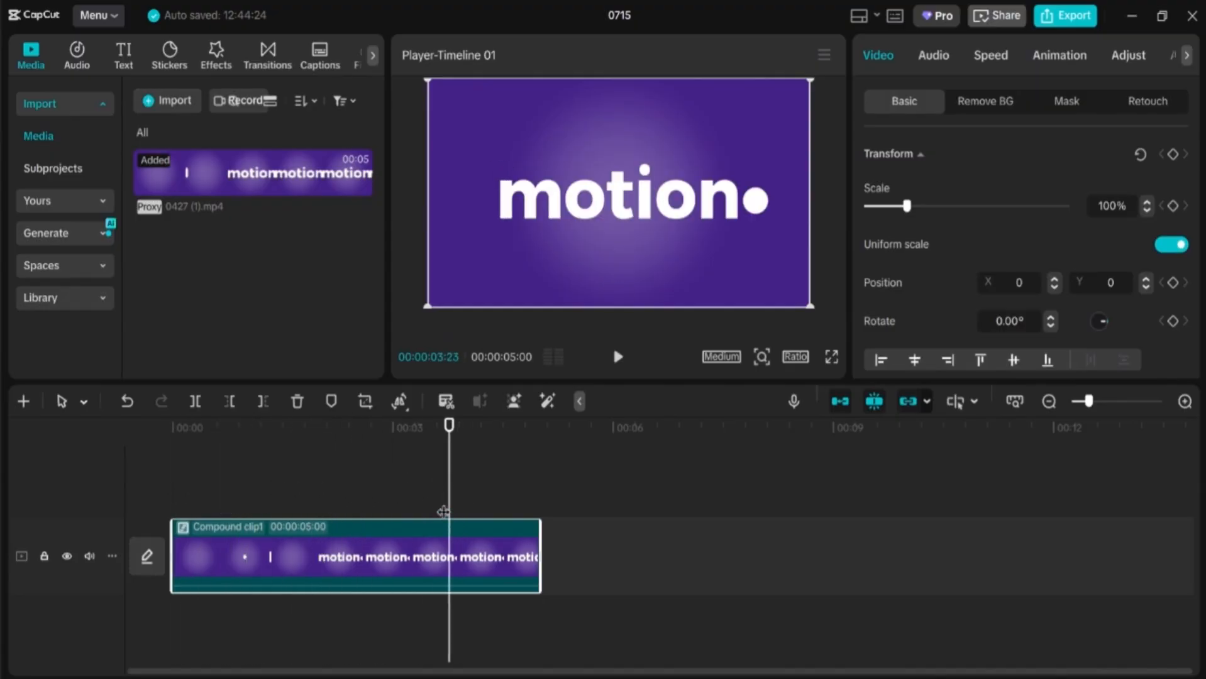
Close the current project, and import project 0715 as a subproject into a newly created project.
left_click(1192, 28)
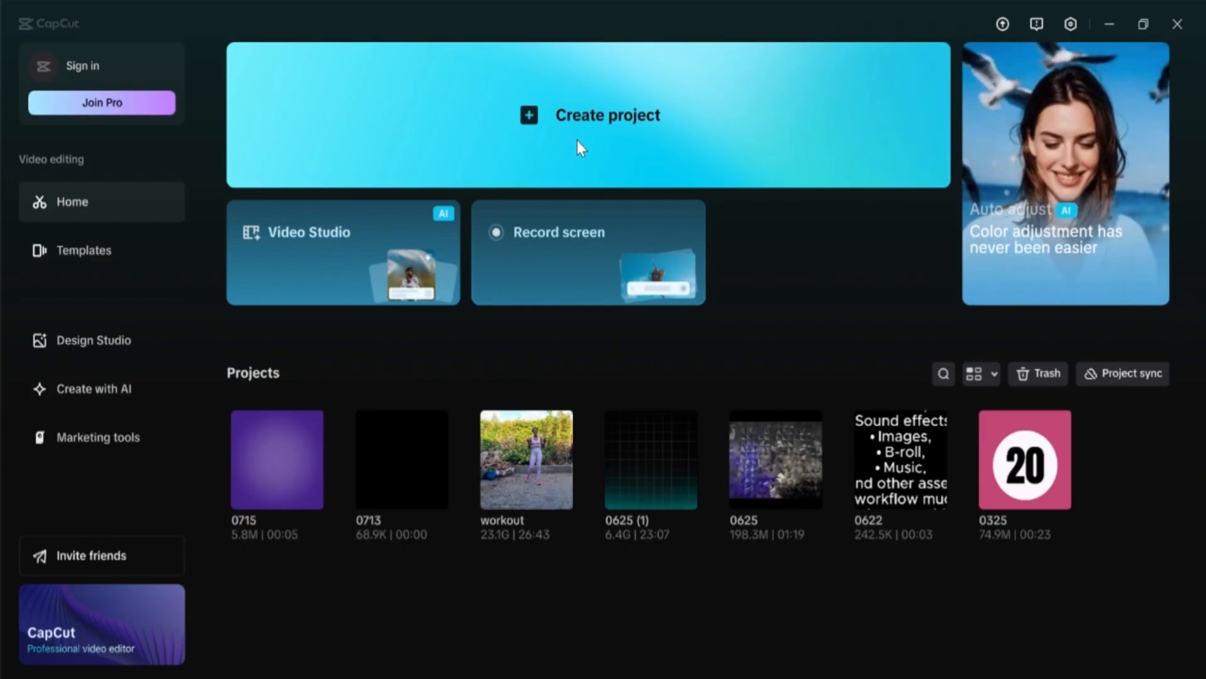
left_click(577, 141)
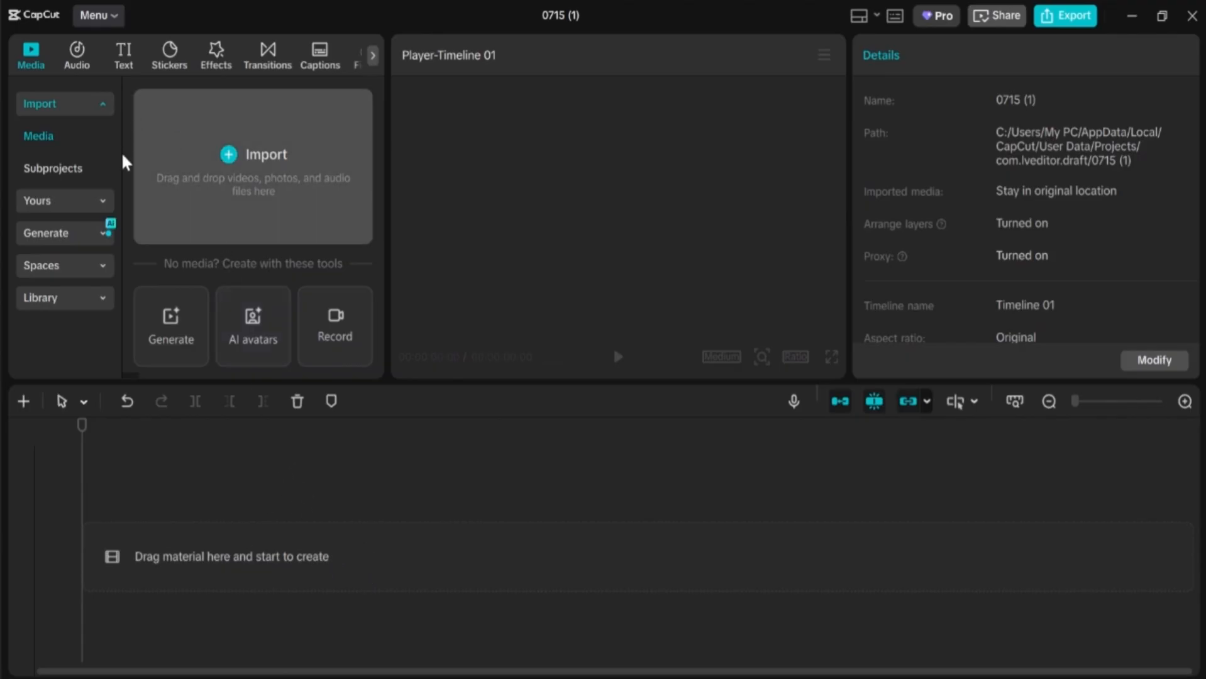
left_click(58, 168)
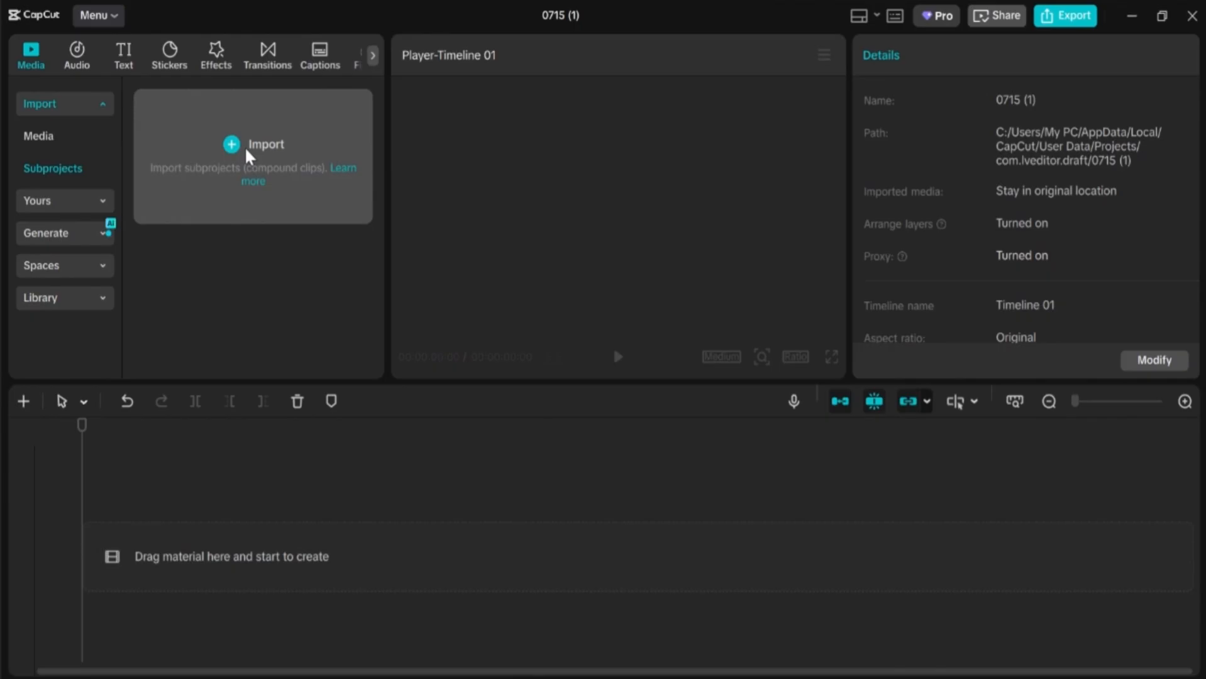
left_click(223, 154)
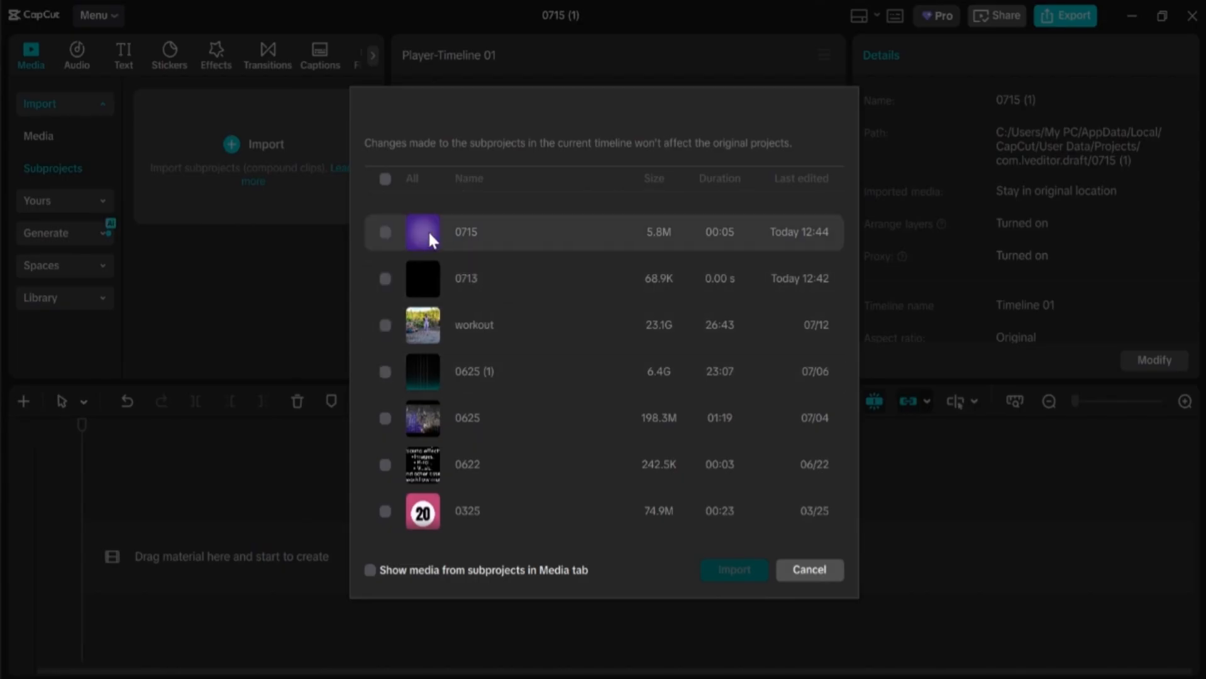
left_click(385, 232)
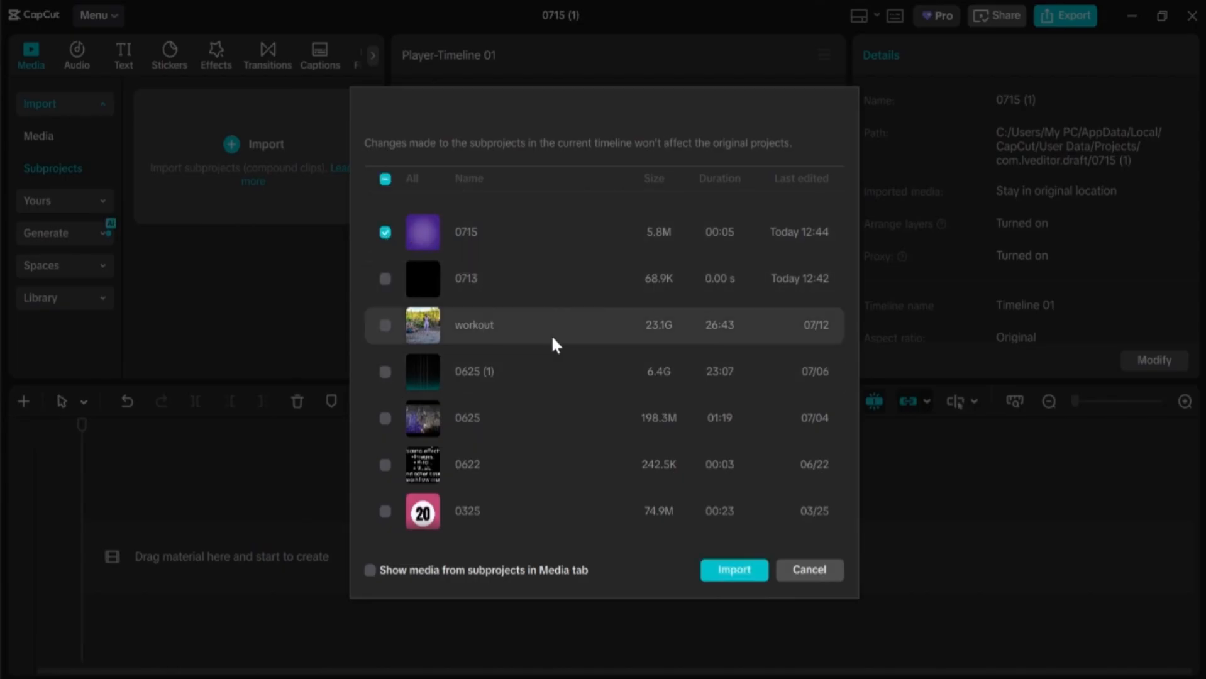
left_click(720, 571)
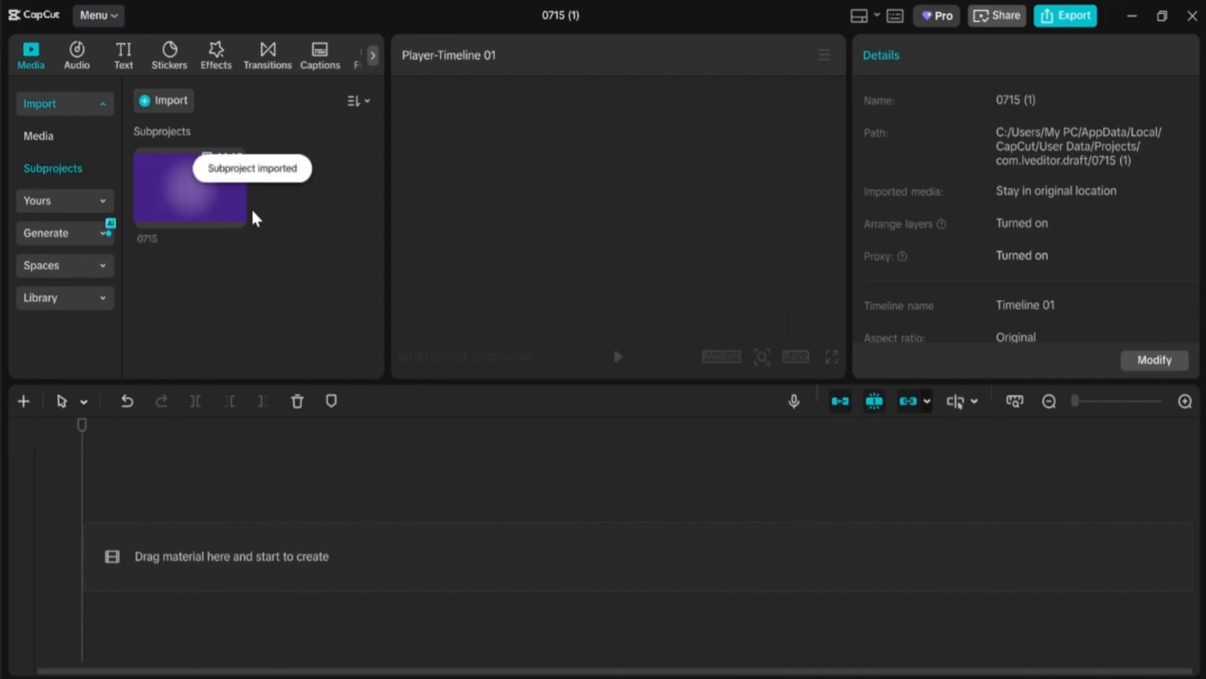
Place the 0715 subproject on the timeline and preview its animation.
mouse_move(175, 217)
left_click(234, 216)
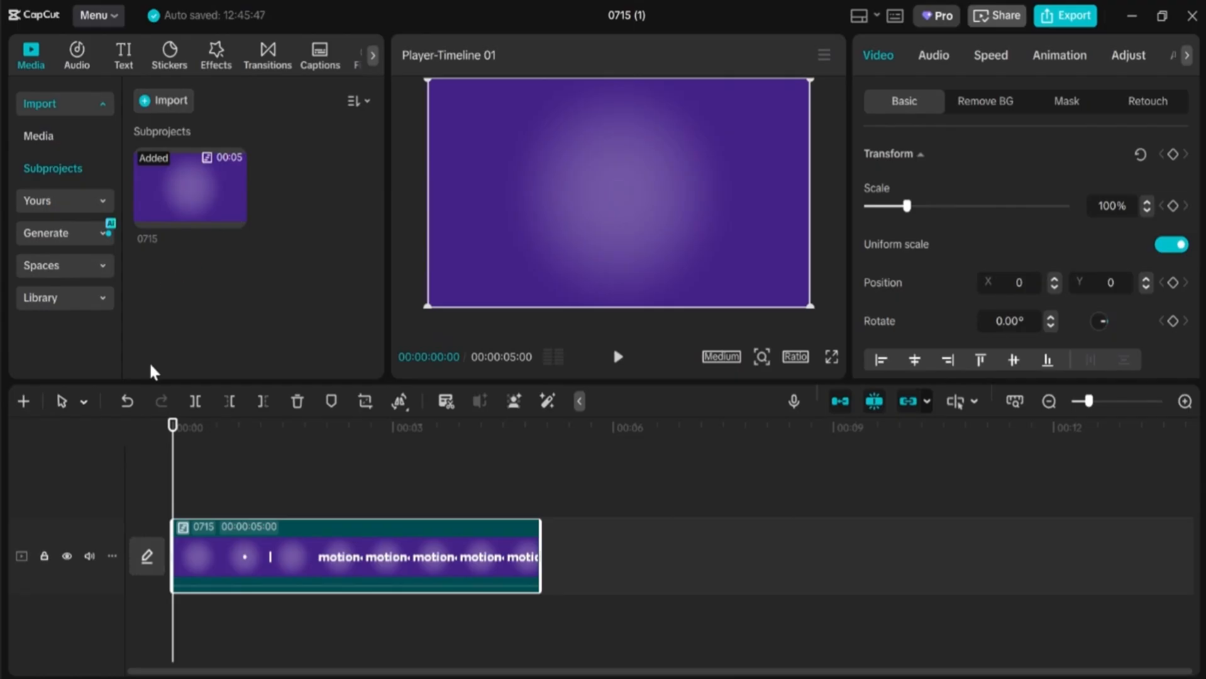
key("space")
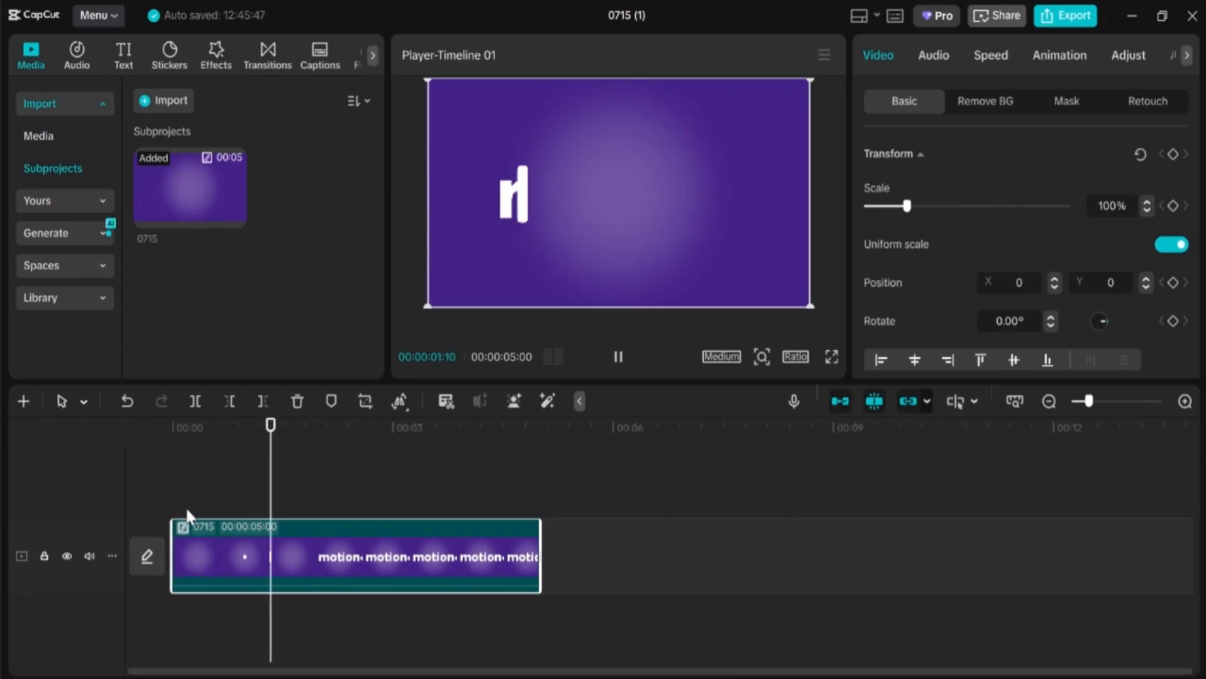
key("space")
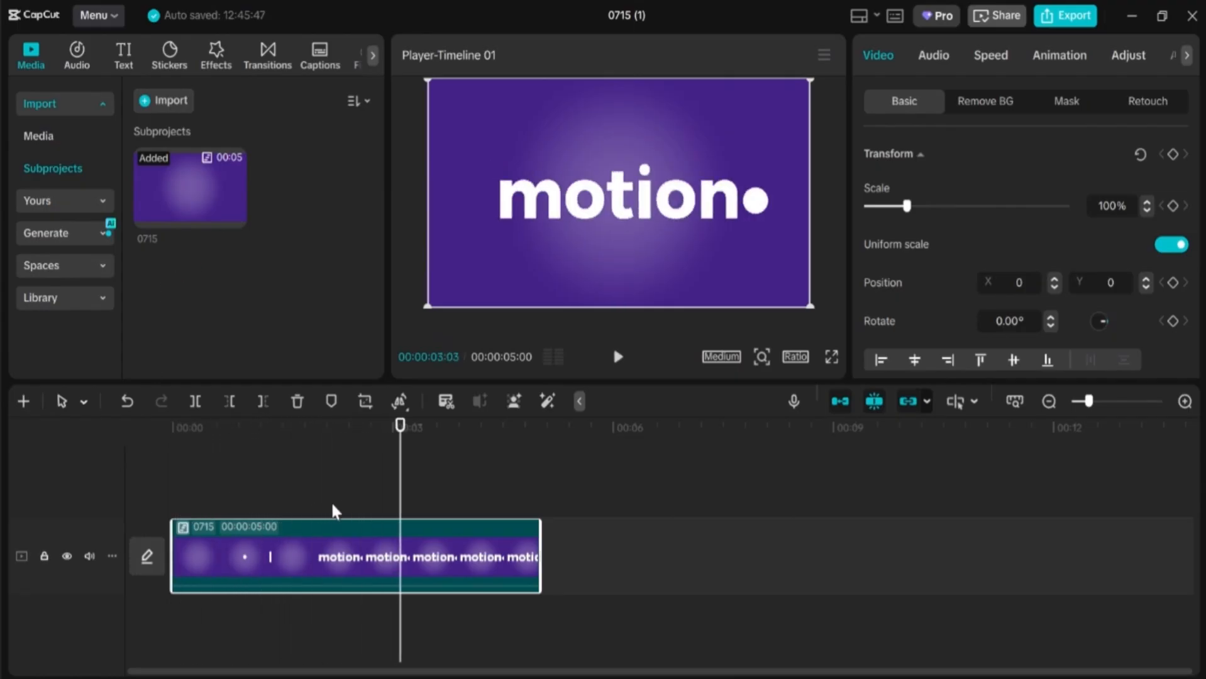
left_click_drag(402, 468, 530, 479)
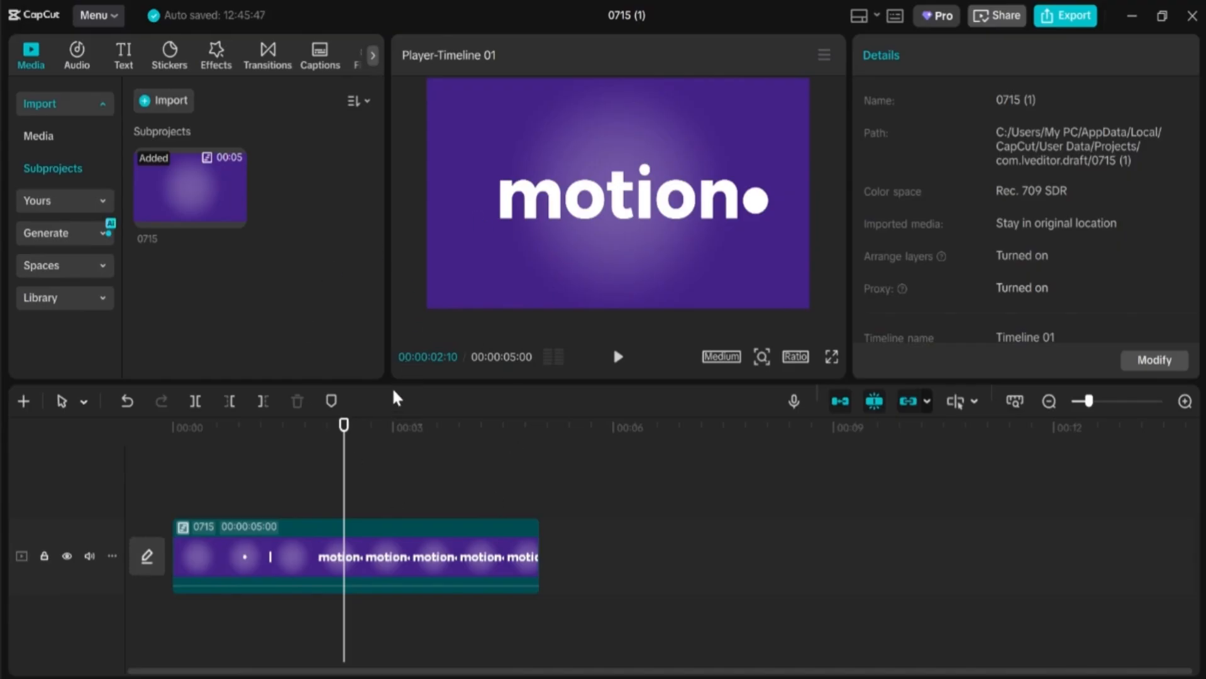
Add a second timeline containing the 0715 subproject, and compare it with Timeline 01.
left_click(22, 402)
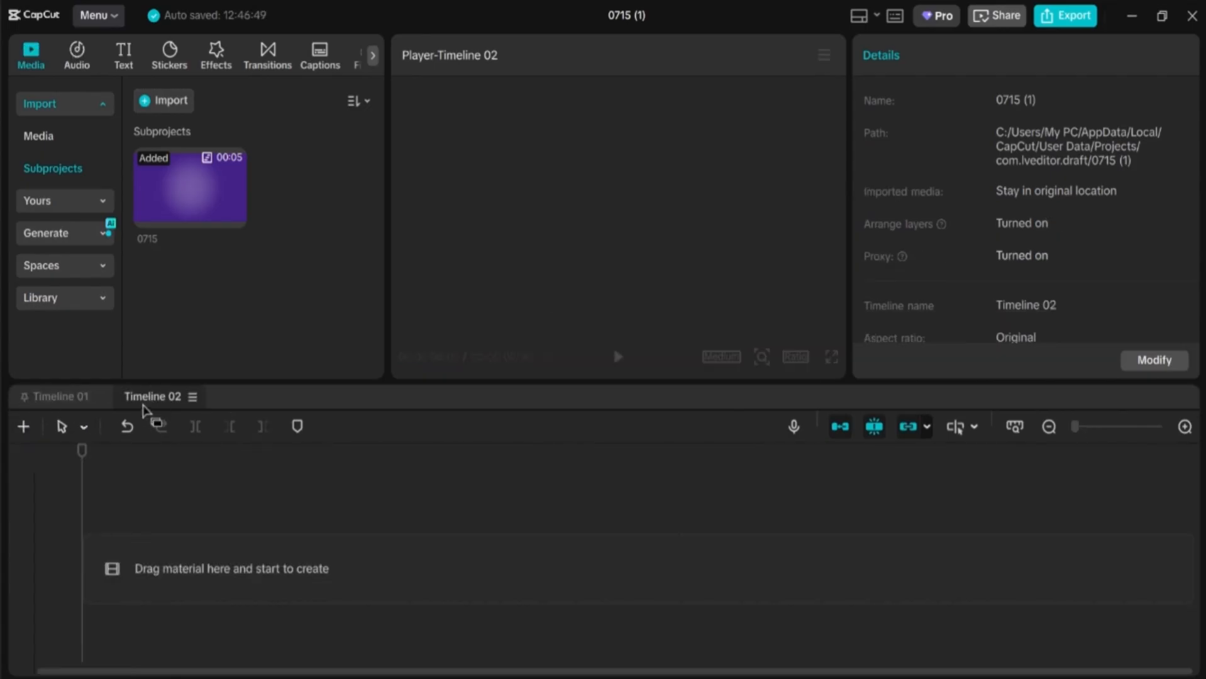
left_click(59, 404)
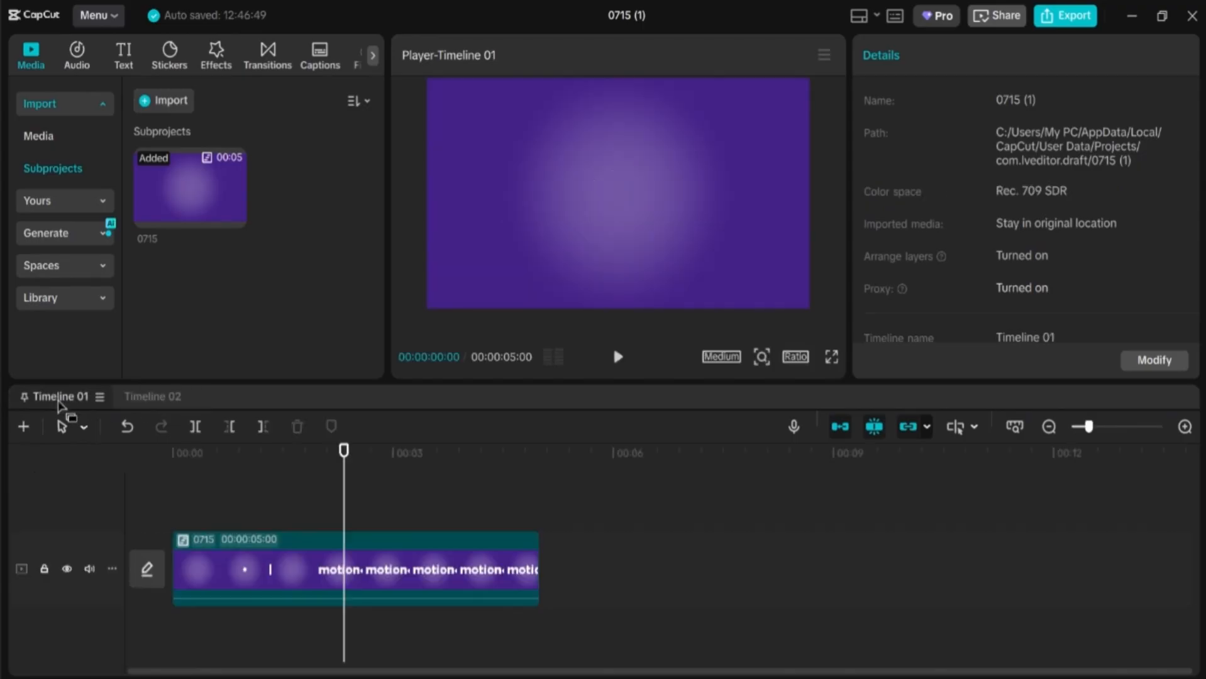
left_click(160, 403)
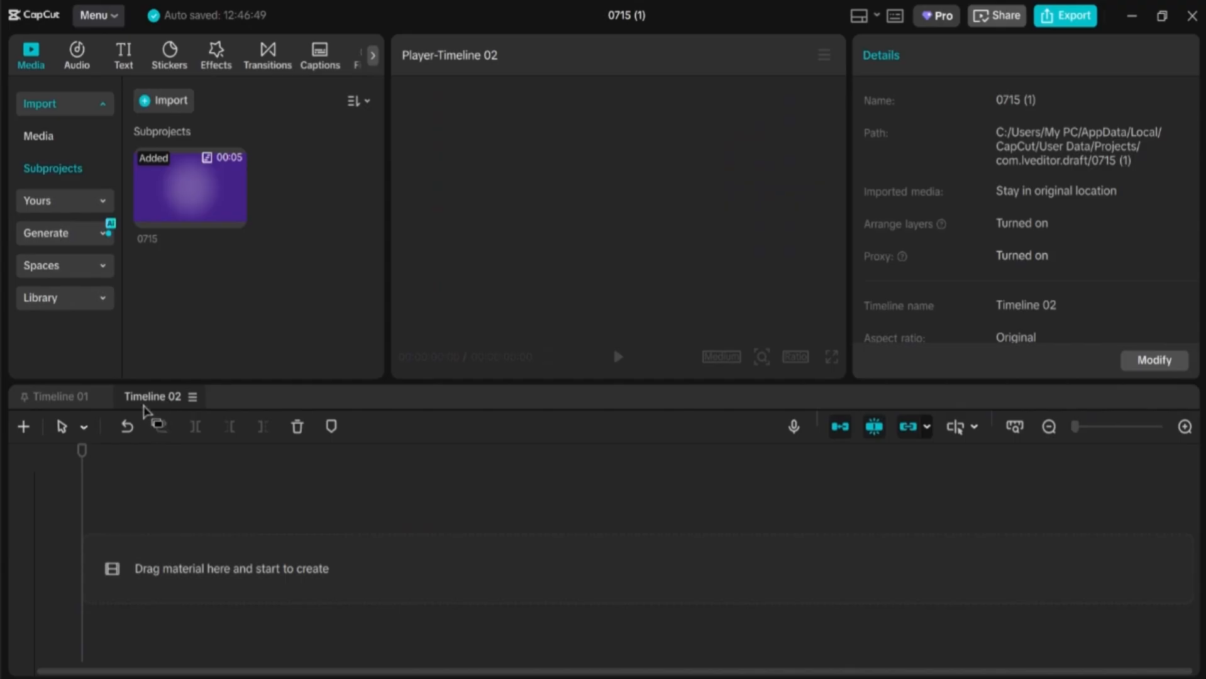
left_click_drag(189, 164, 179, 558)
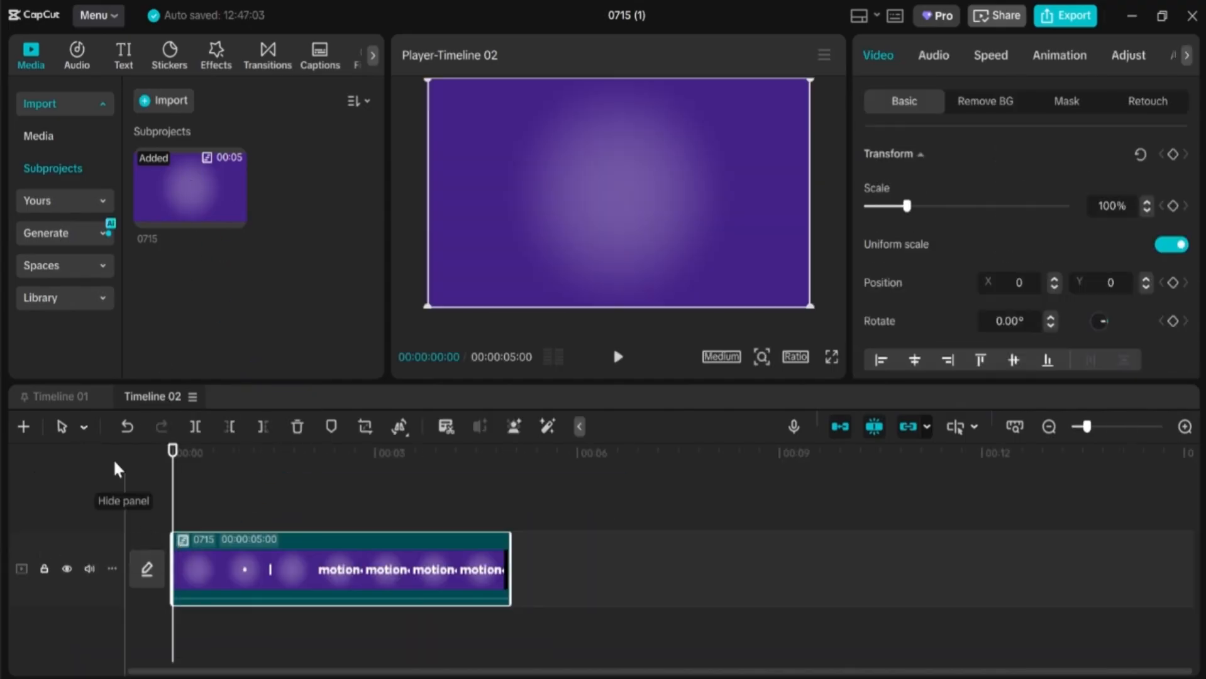
left_click(70, 401)
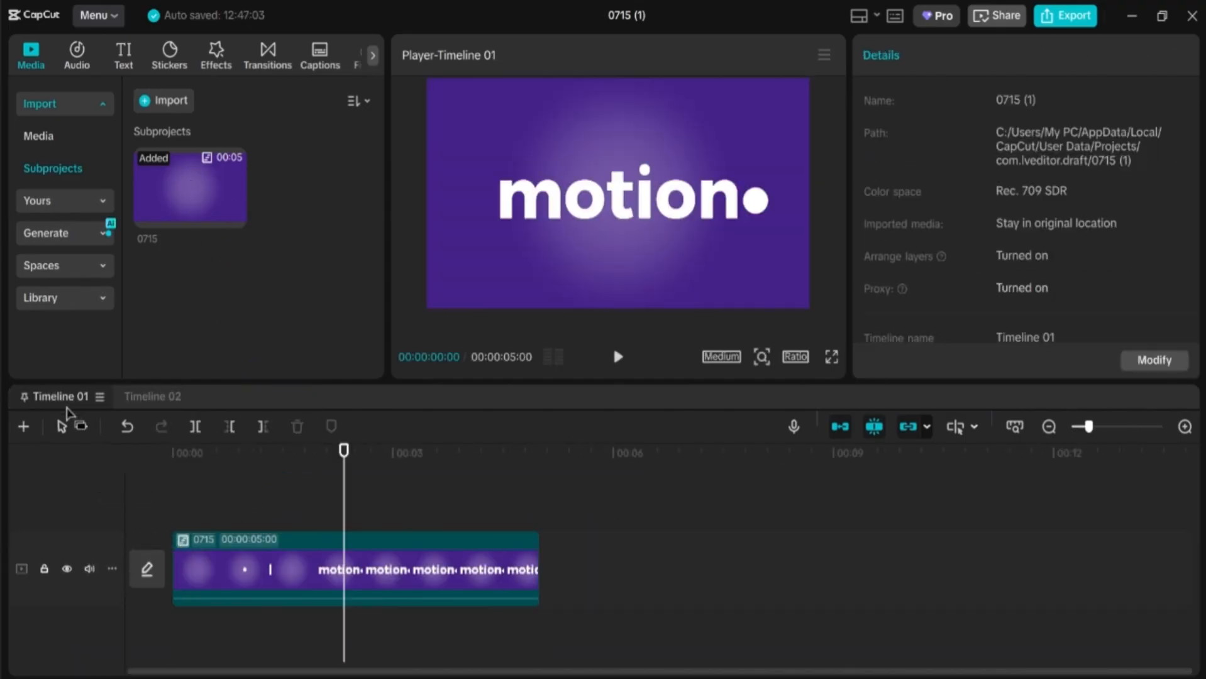
left_click(151, 396)
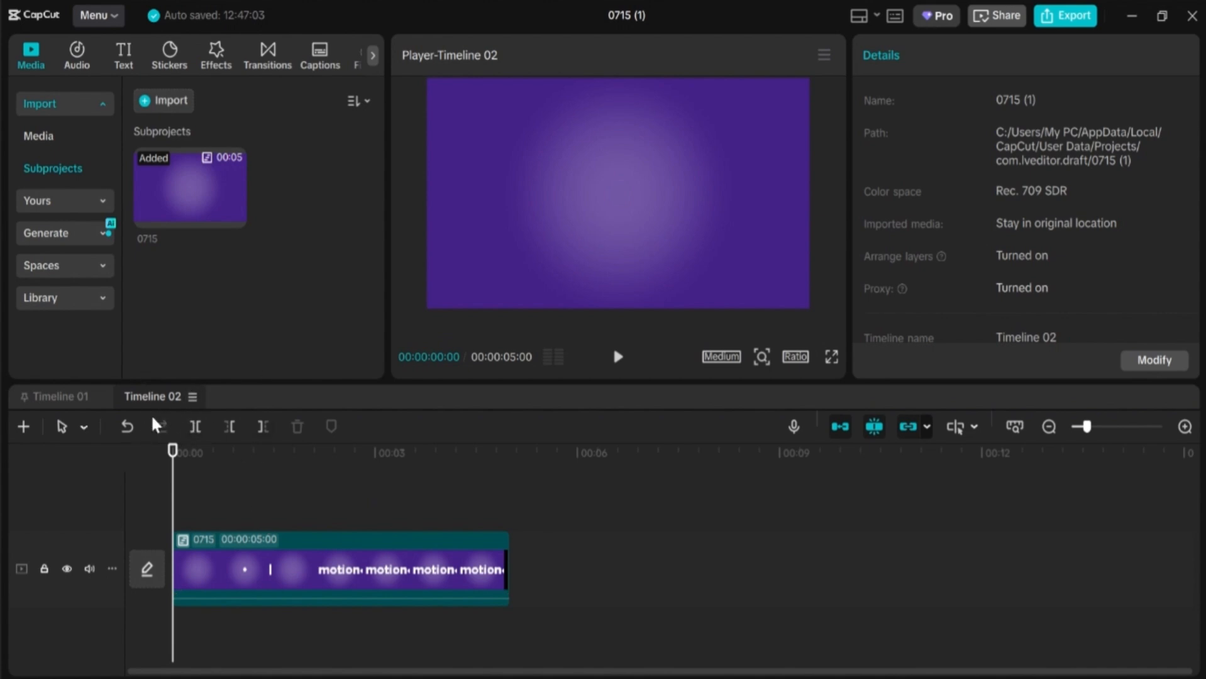
Examine Timeline 02's settings and its rename dialog, leaving both without changes.
left_click(192, 397)
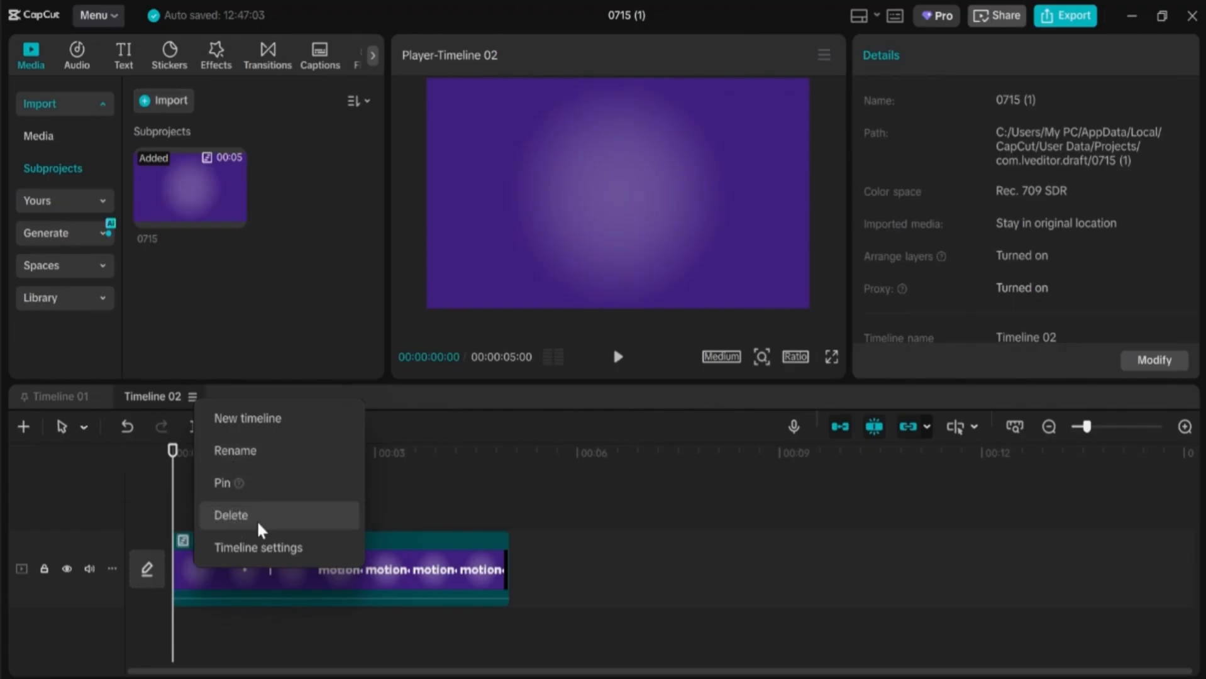
left_click(258, 548)
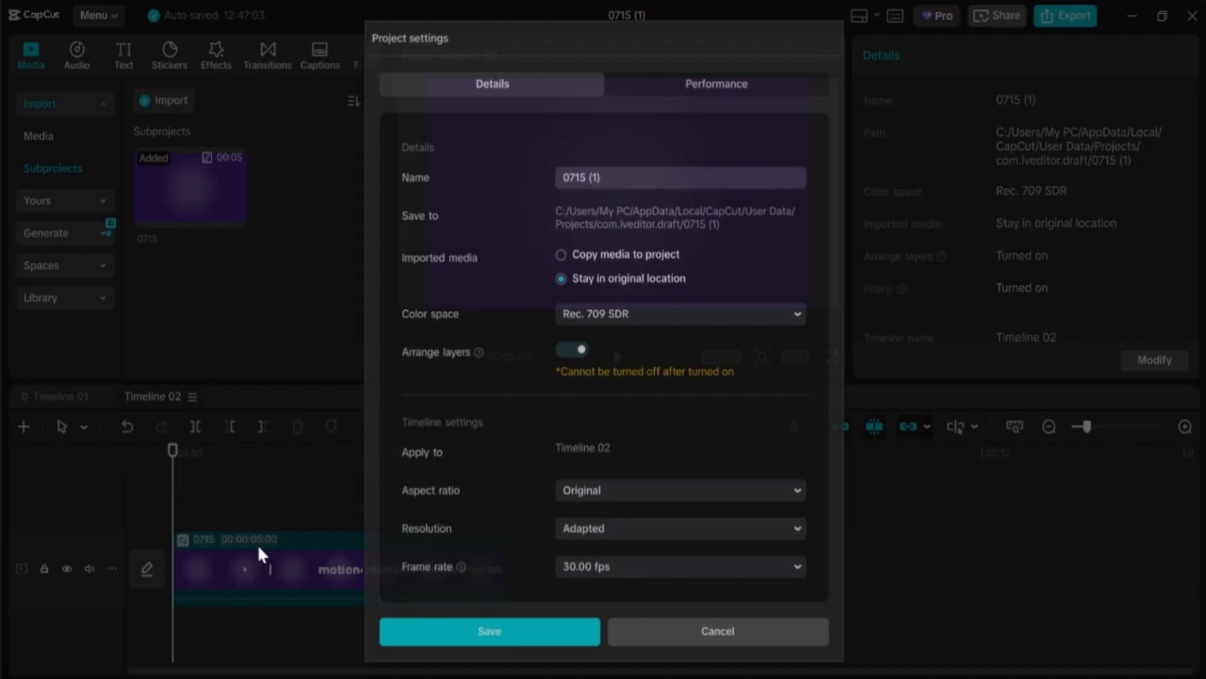
left_click(690, 642)
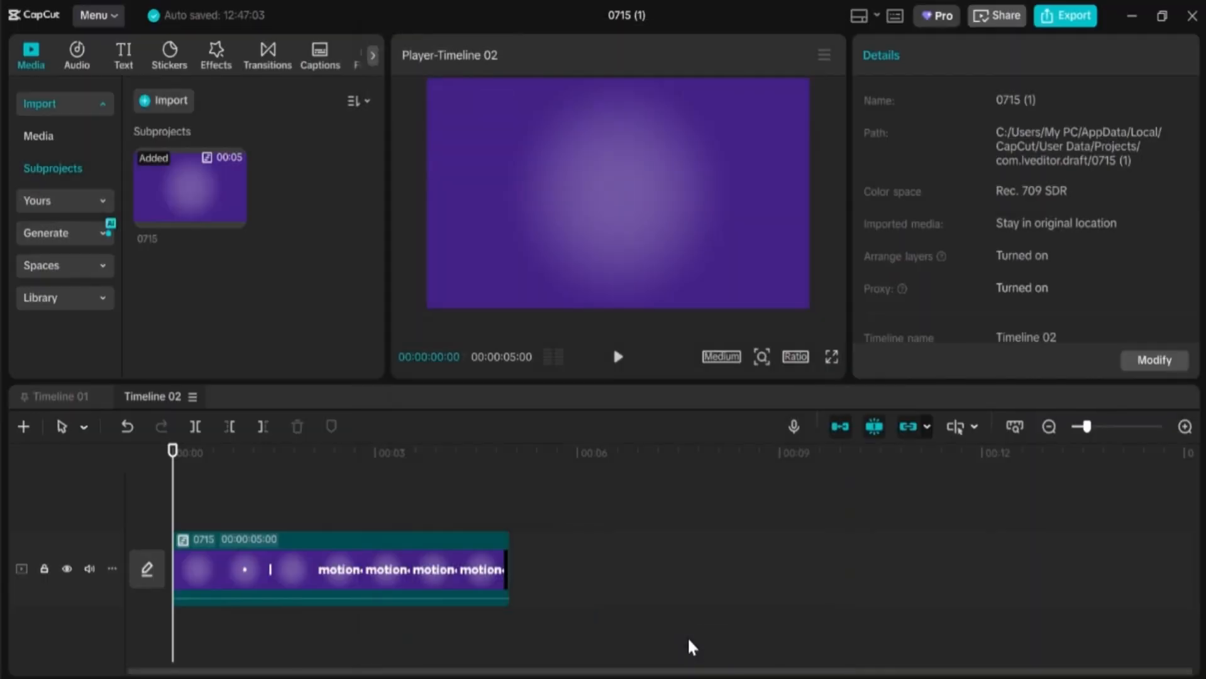
left_click(191, 397)
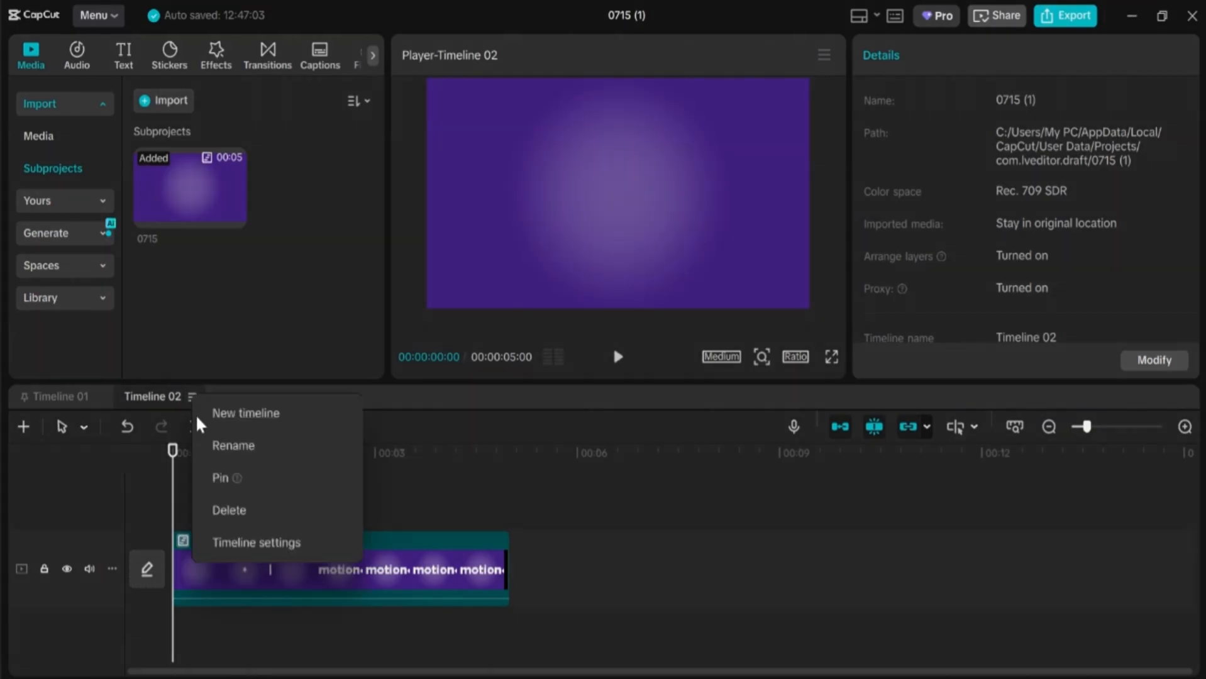
left_click(239, 446)
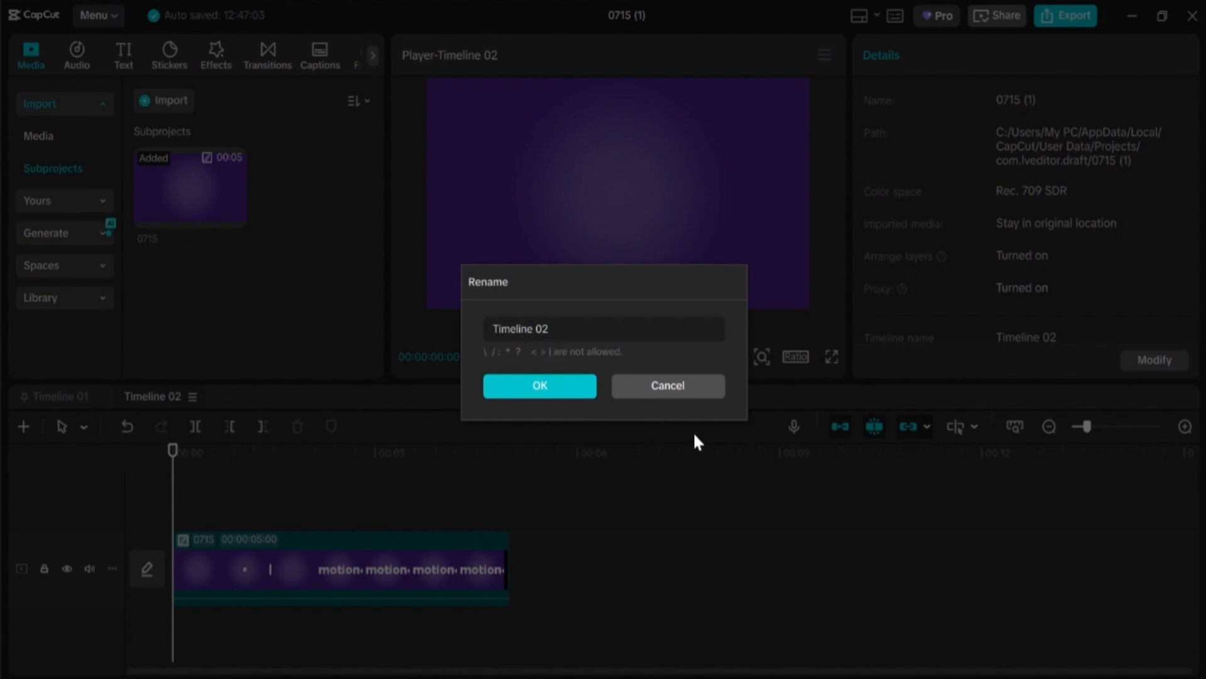
left_click(691, 395)
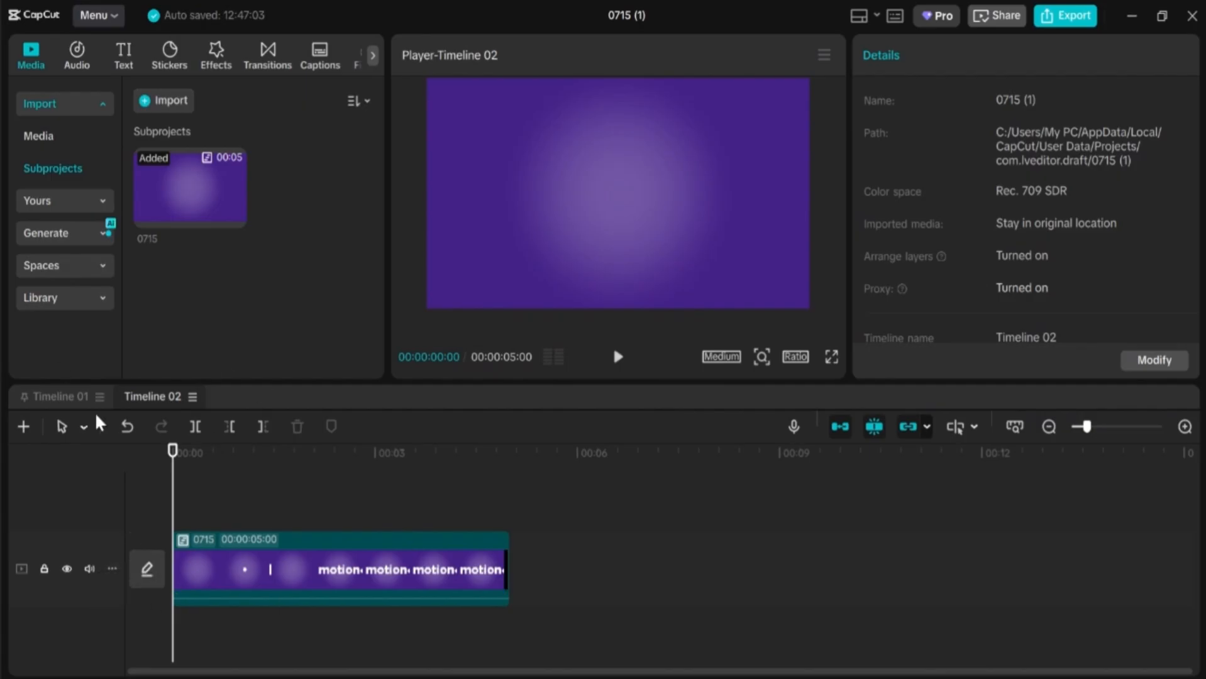
Add two more empty timelines to the project.
left_click(24, 425)
left_click(23, 425)
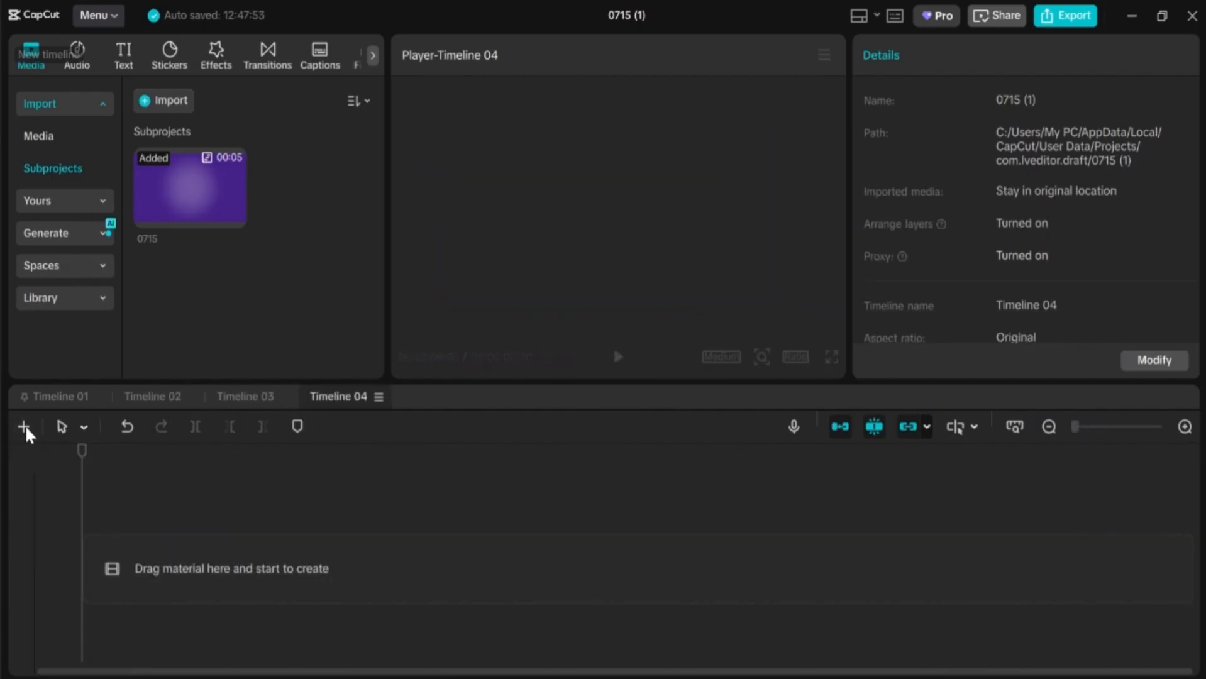
Add two more empty timelines, and switch between the project's timelines to compare their contents.
left_click(25, 428)
left_click(26, 429)
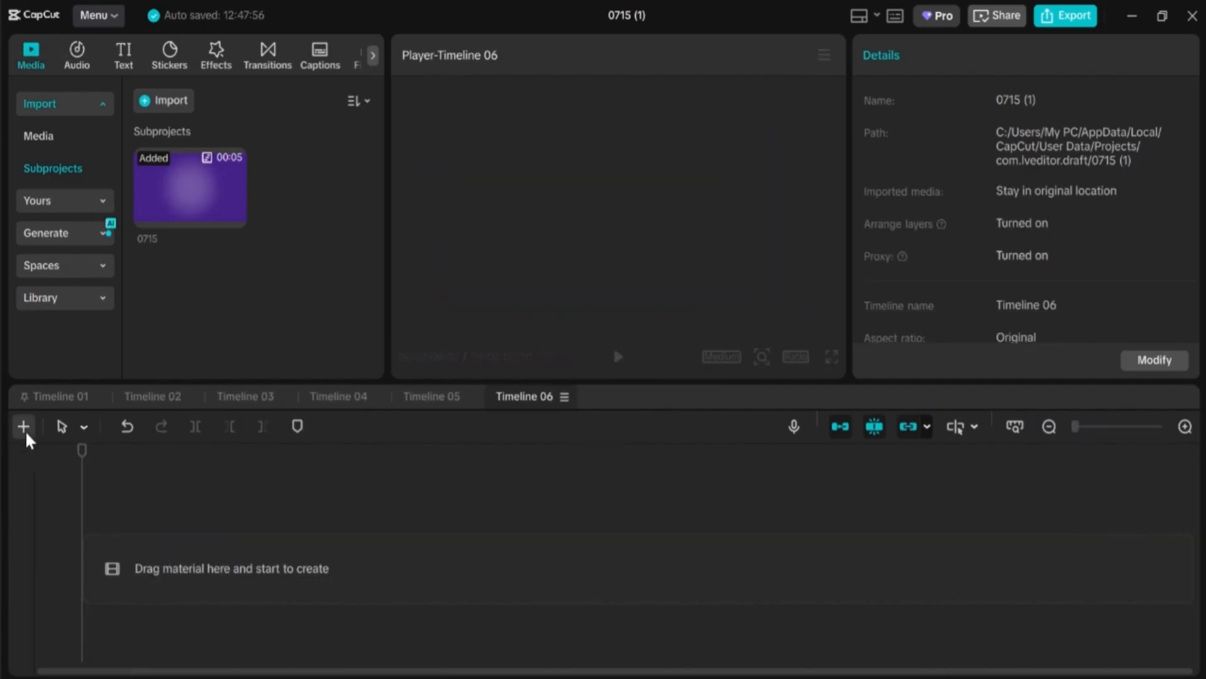
left_click(165, 399)
left_click(268, 405)
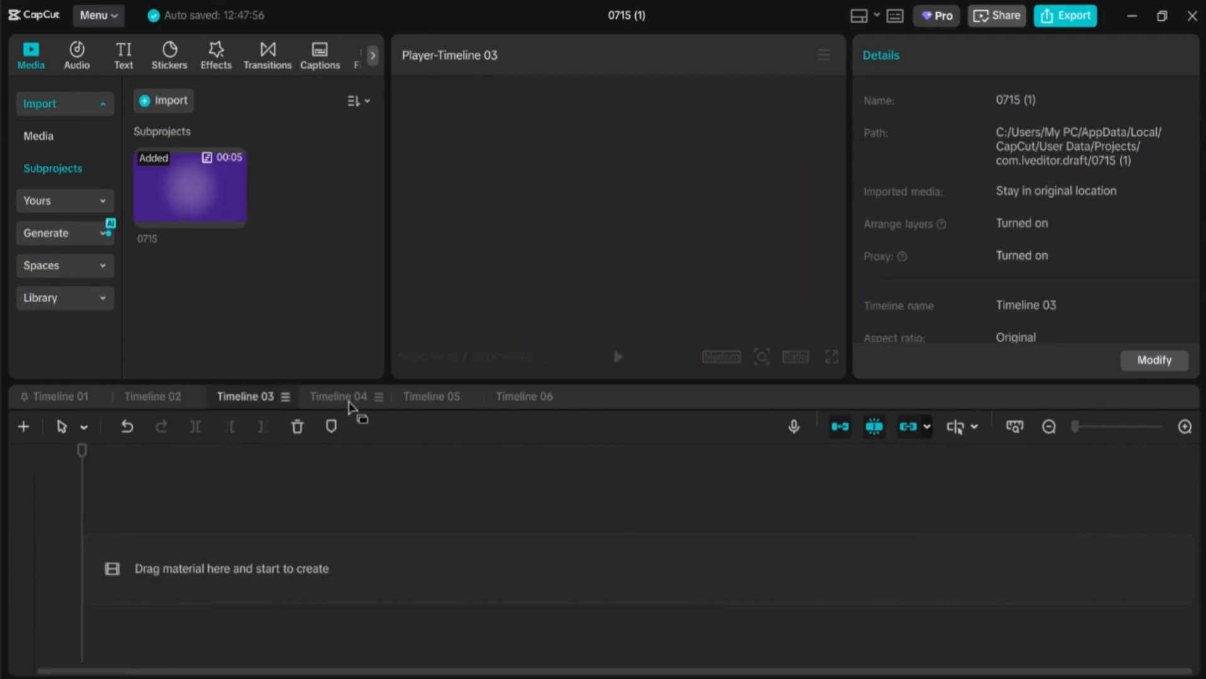
left_click(355, 407)
left_click(443, 409)
left_click(172, 403)
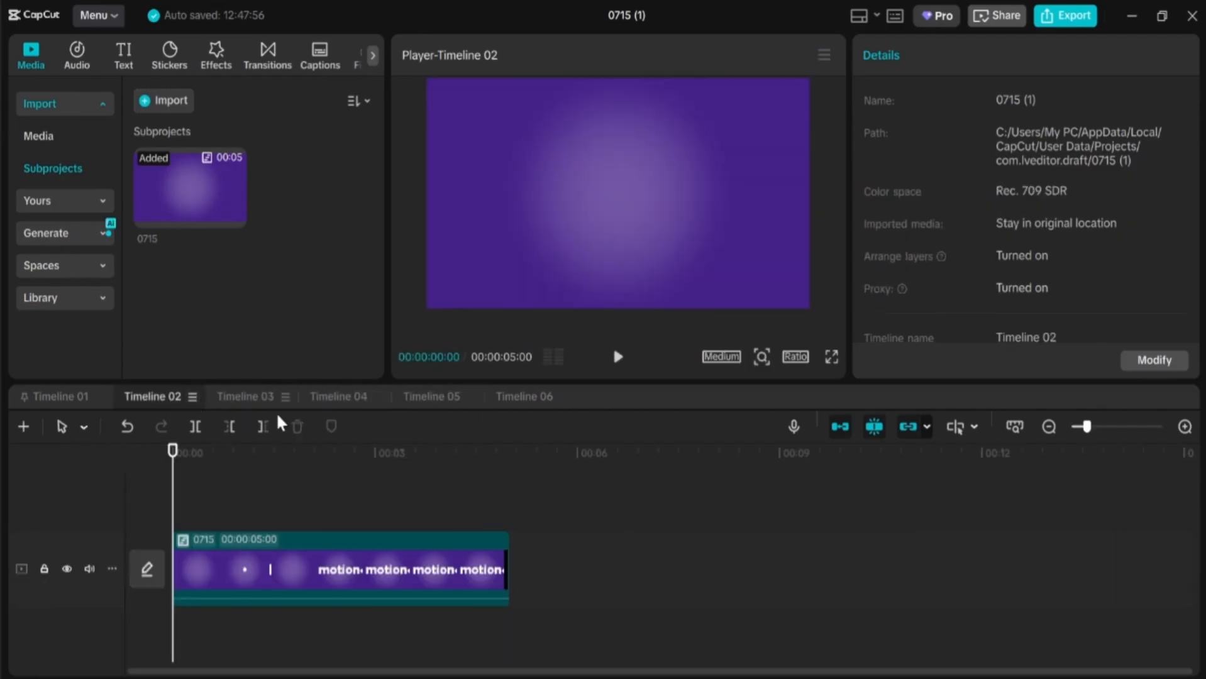
Delete the empty timelines 03 to 06, keeping Timeline 01 and Timeline 02.
left_click(285, 398)
left_click(320, 490)
left_click(284, 399)
left_click(321, 490)
left_click(285, 399)
left_click(321, 492)
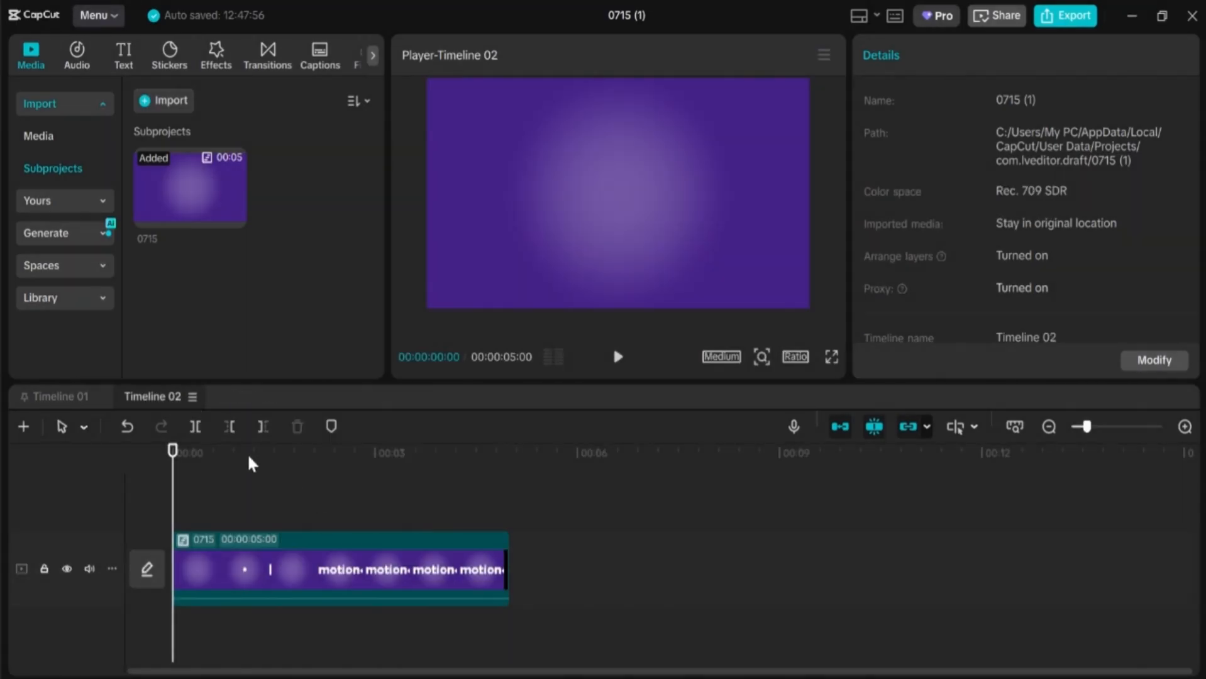
Dock Timeline 02 to the right of Timeline 01 so both are shown side by side.
left_click(59, 397)
left_click(145, 399)
left_click_drag(162, 400, 924, 517)
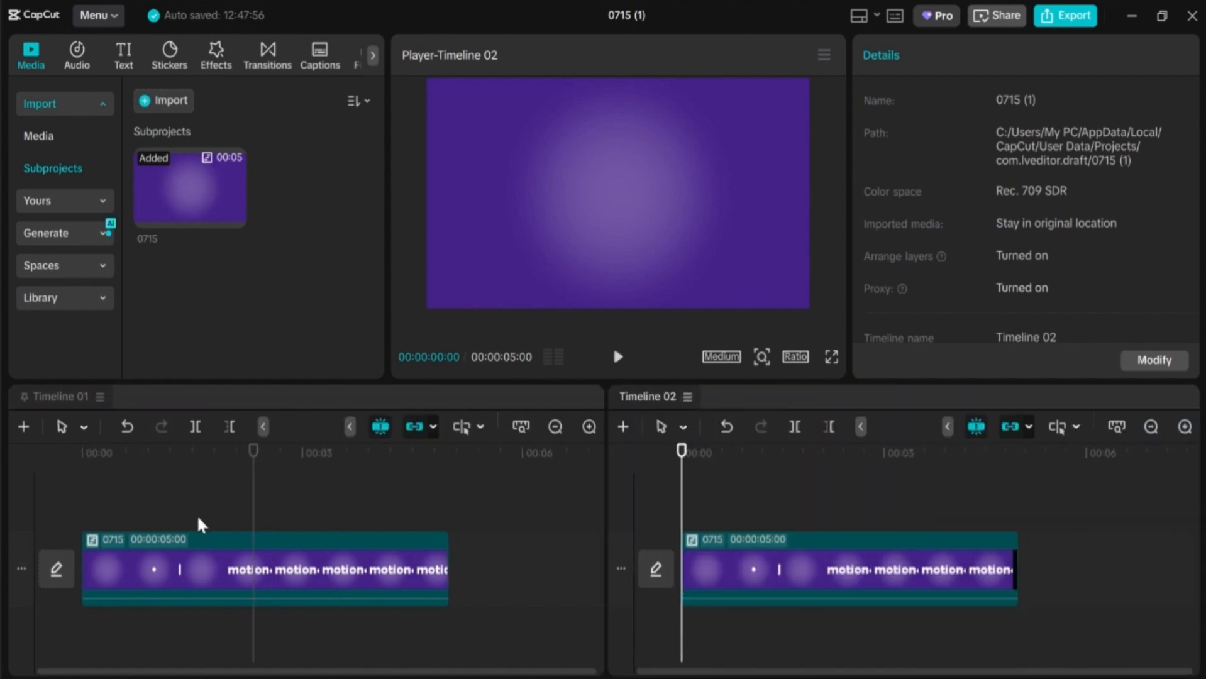
Scrub through the 0715 clip in both Timeline 01 and Timeline 02 to compare how each one previews.
left_click(227, 512)
left_click(764, 511)
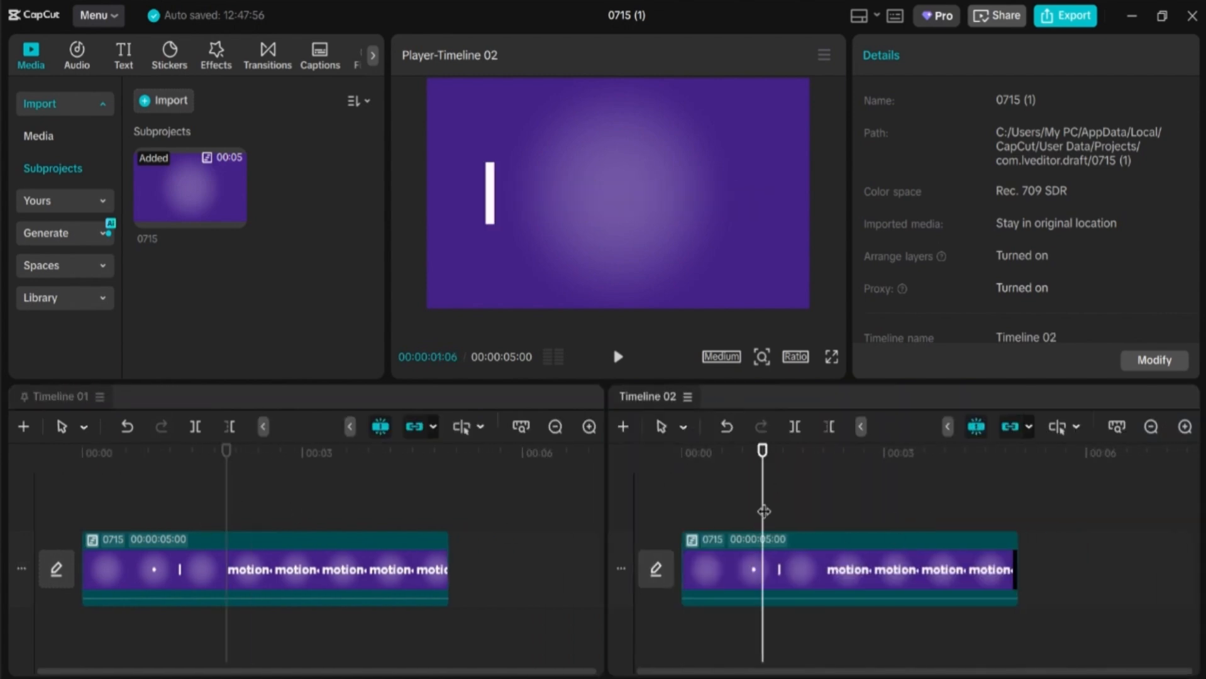
left_click_drag(764, 511, 829, 522)
left_click(321, 490)
left_click_drag(321, 490, 180, 462)
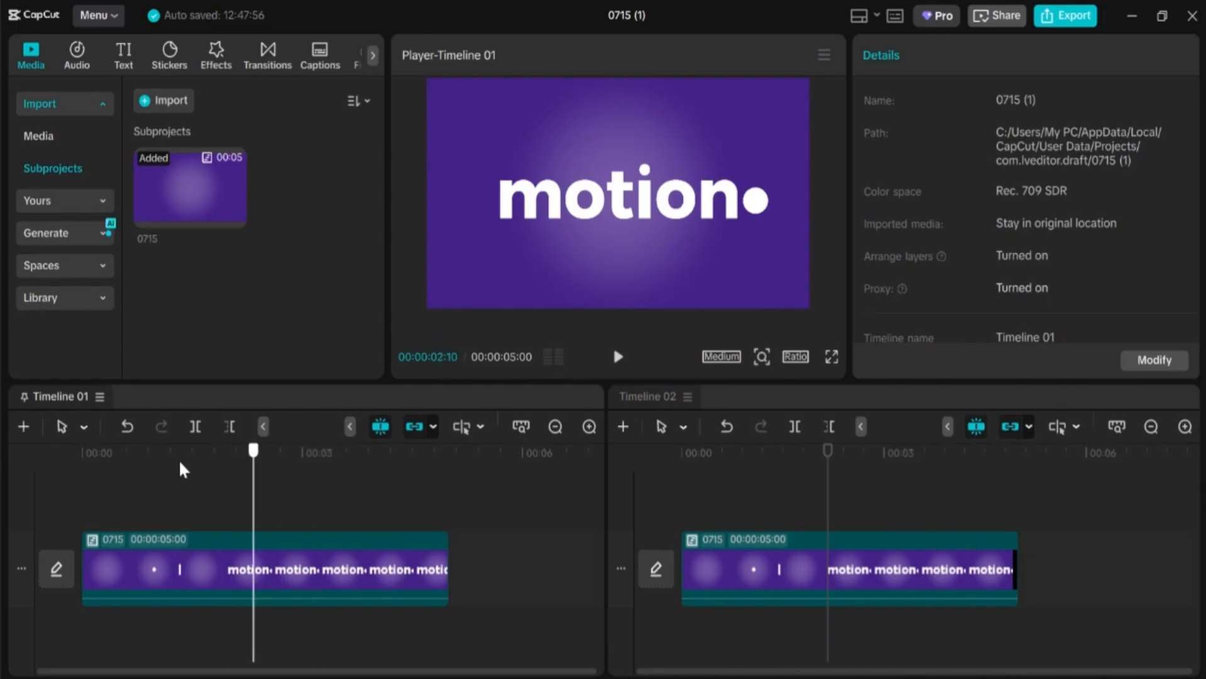
left_click(261, 488)
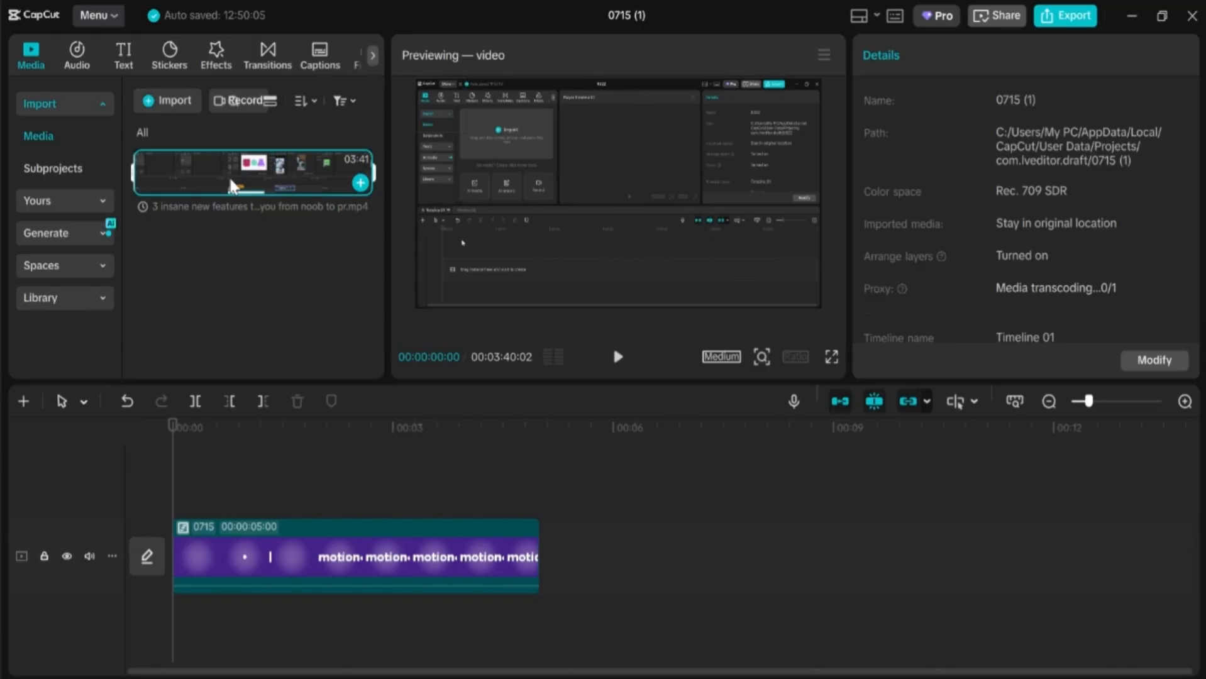
Append the "3 insane new features" video after the 0715 subproject and split it at 00:01:40:09.
left_click_drag(251, 169, 576, 535)
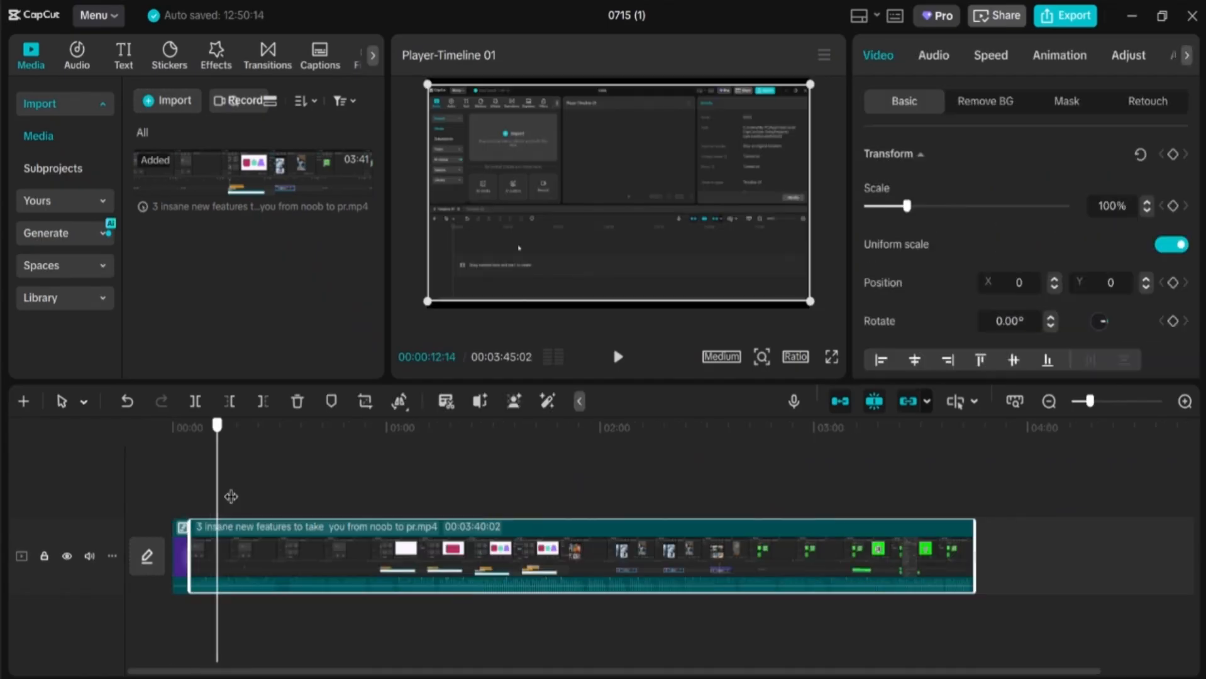
left_click_drag(232, 495, 532, 409)
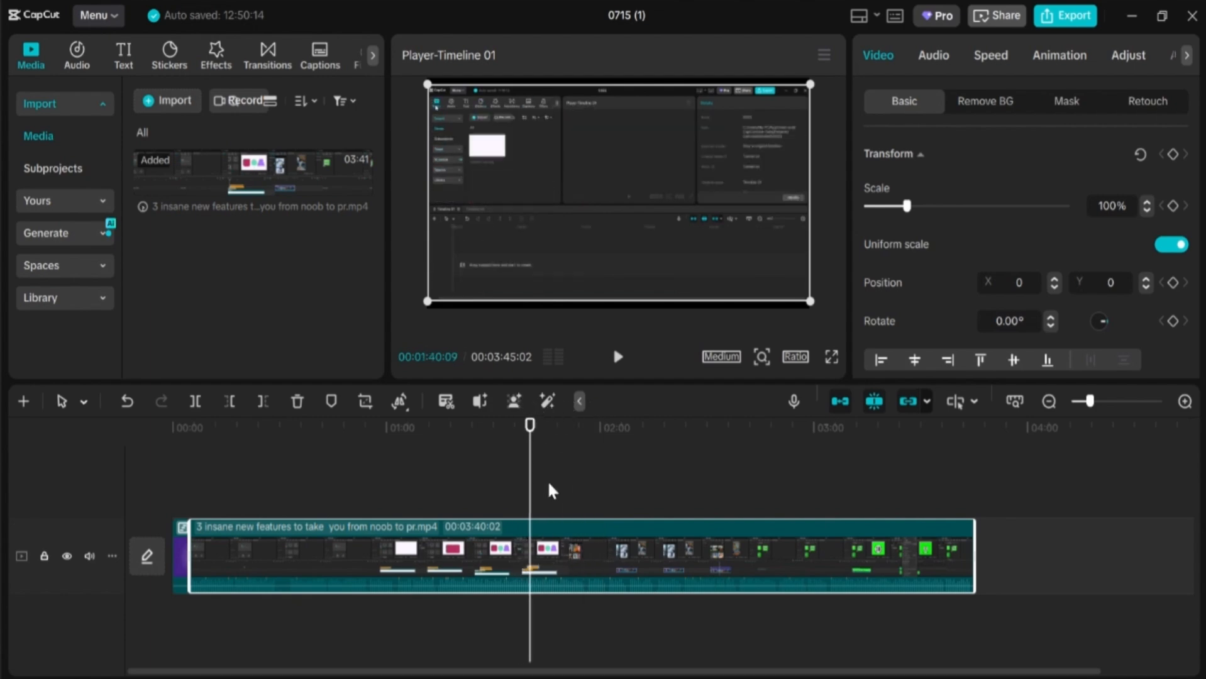
key("ctrl+b")
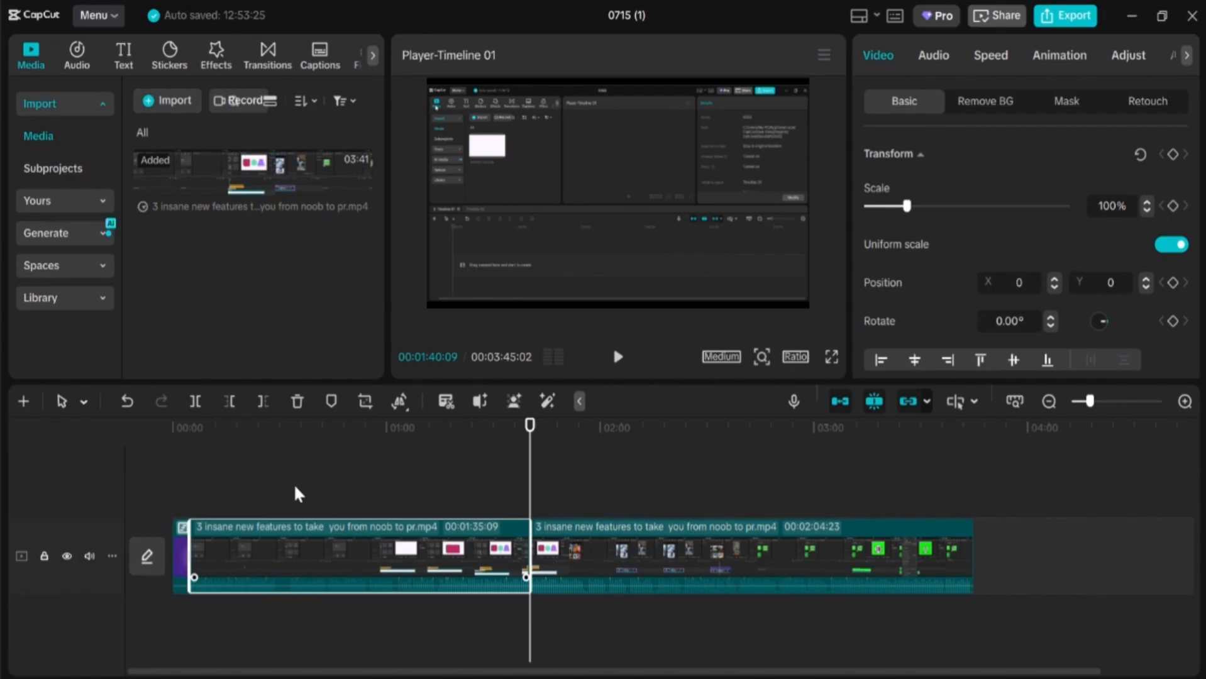
Export only the video's first segment with title 0715 (1) as 1080P H.264 mp4 at 30fps, and open its output folder.
right_click(309, 552)
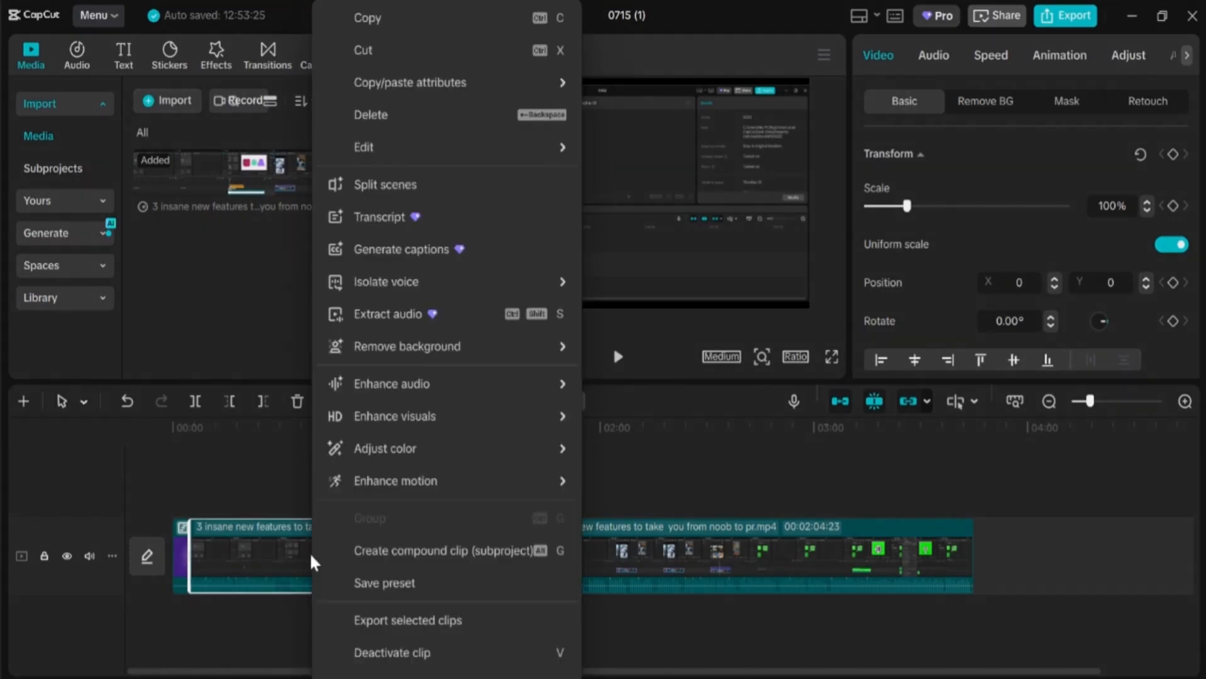
left_click(407, 618)
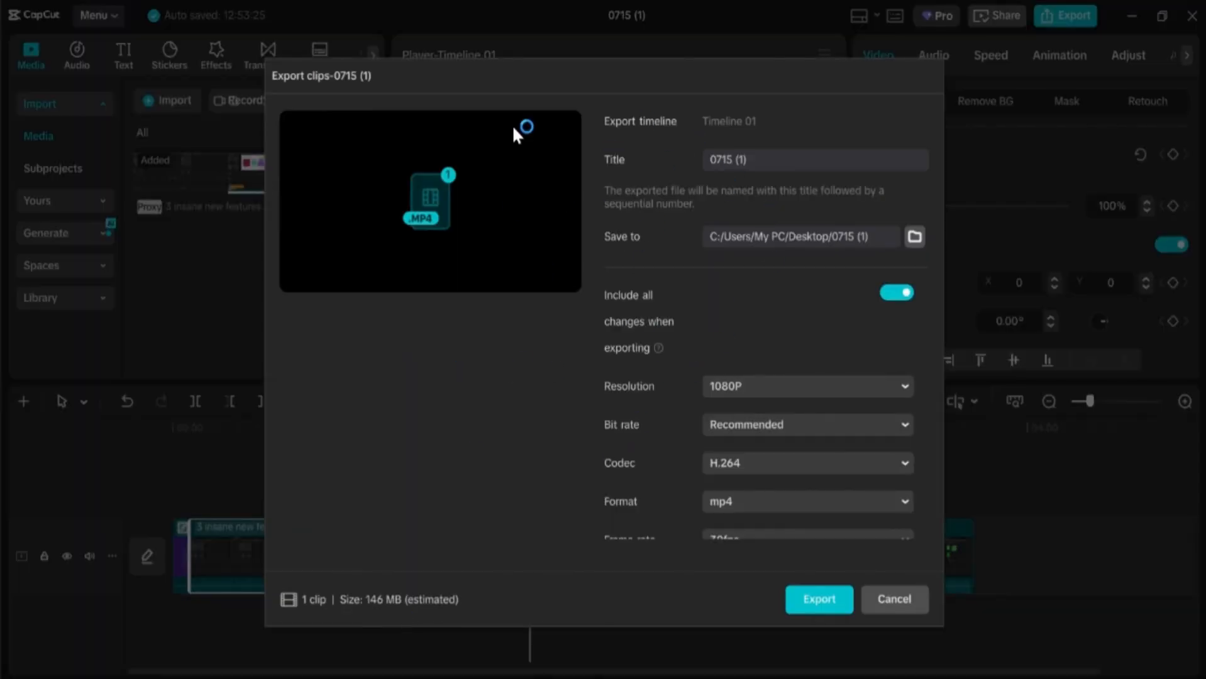
left_click_drag(769, 169, 672, 170)
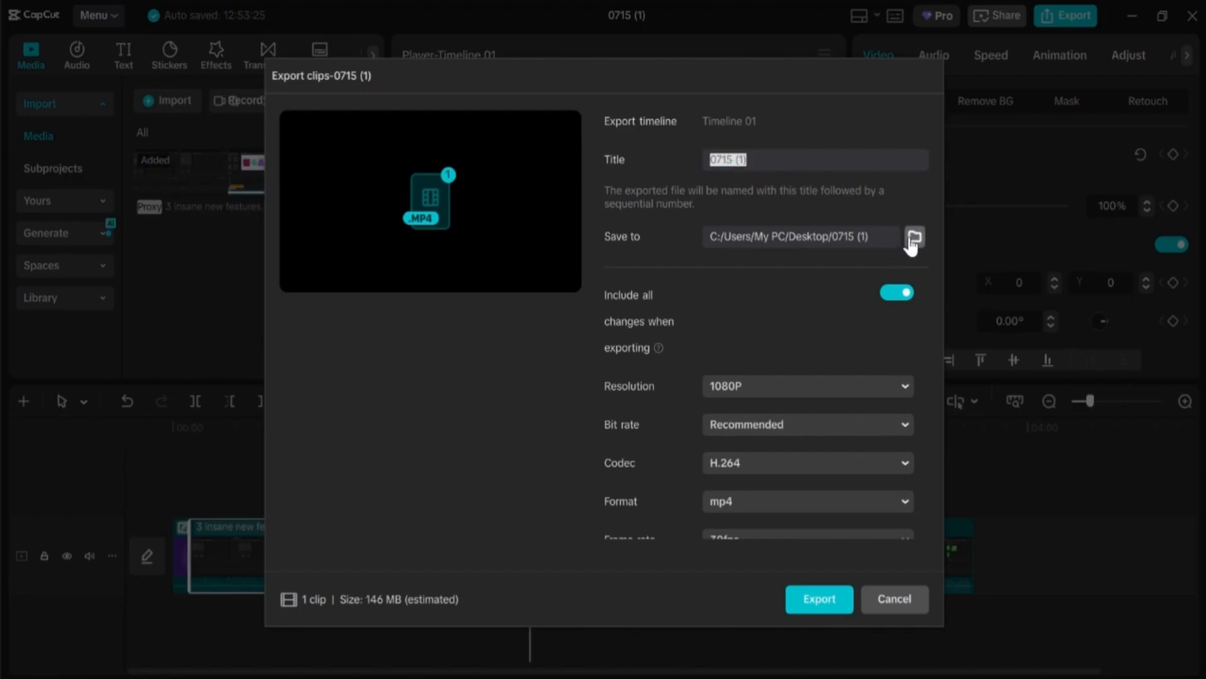
scroll(744, 410, "down", 3)
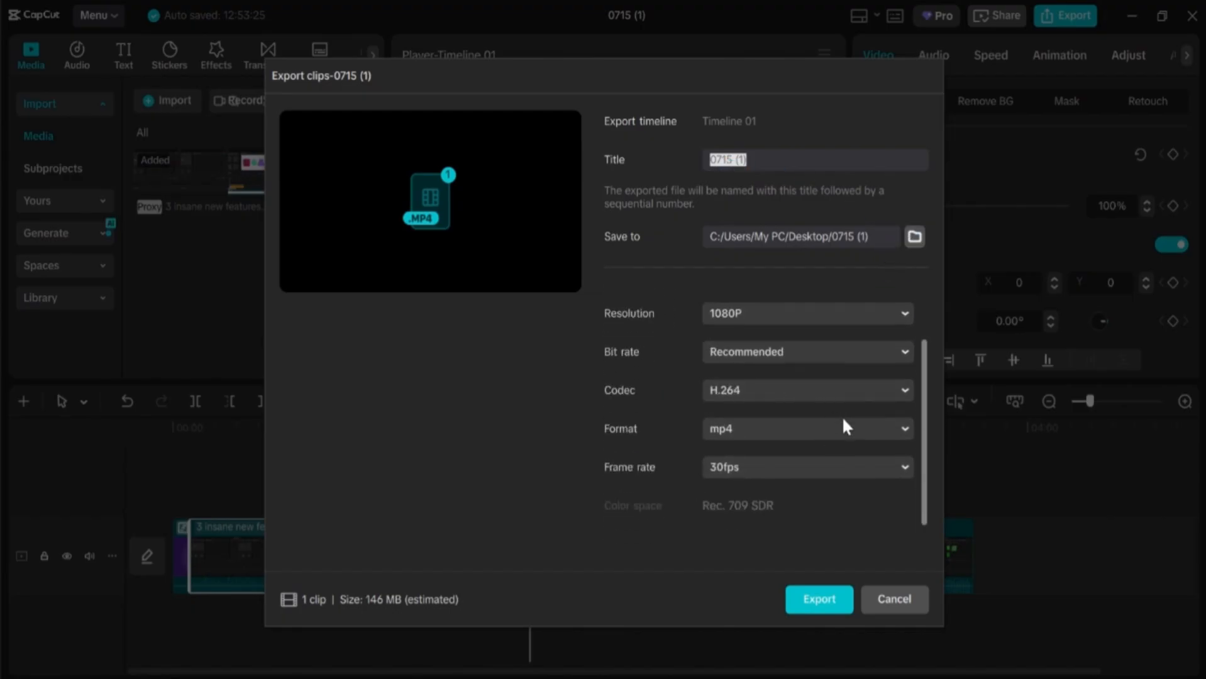
left_click(843, 597)
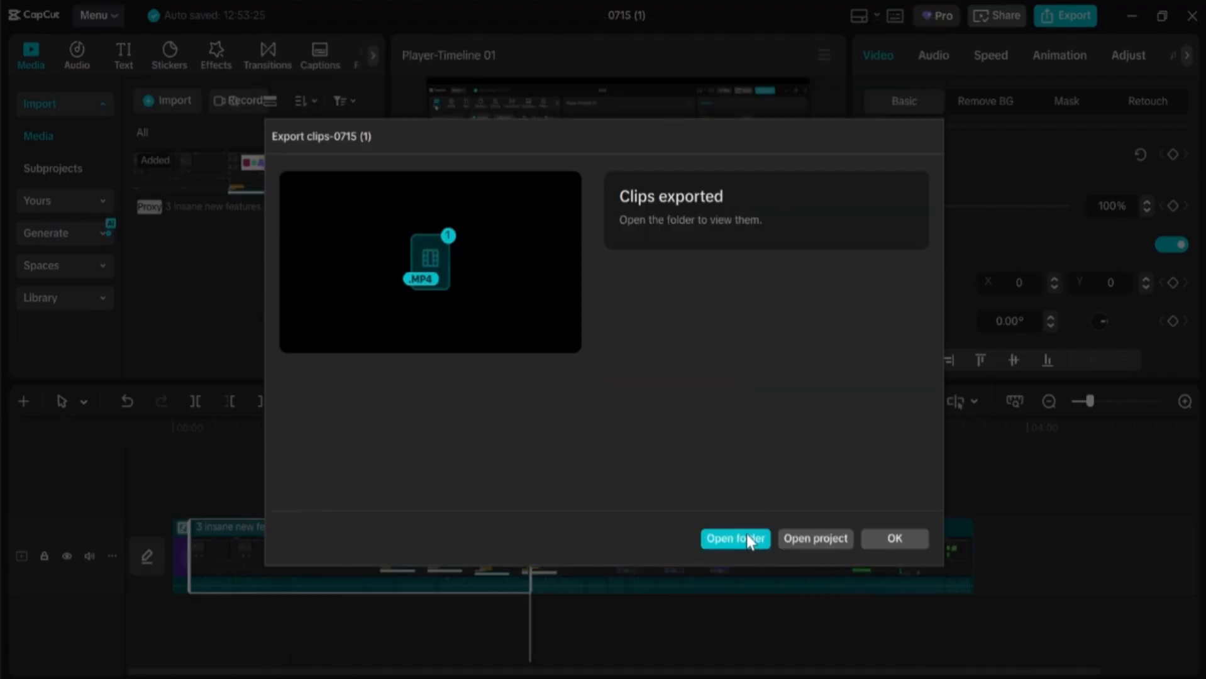
left_click(747, 540)
left_click(895, 538)
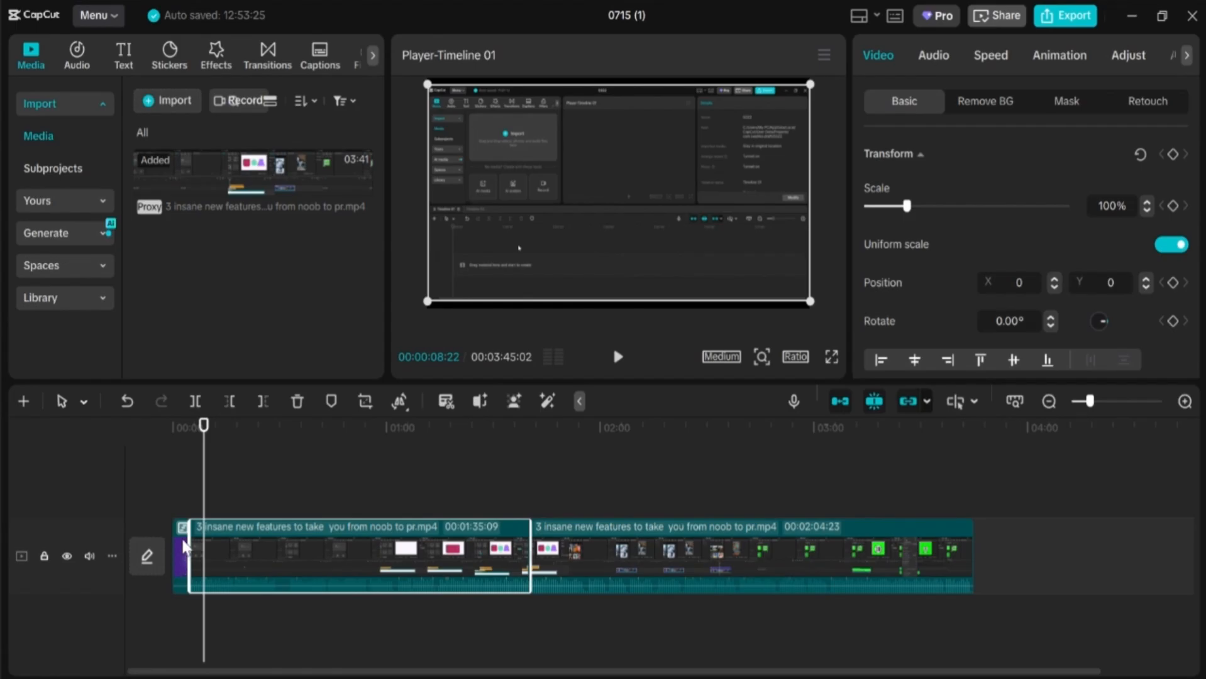
Move the 0715 subproject onto a track above the video, and add default text at 00:00:05:00, placed low in the frame.
left_click(182, 551)
left_click_drag(182, 551, 179, 463)
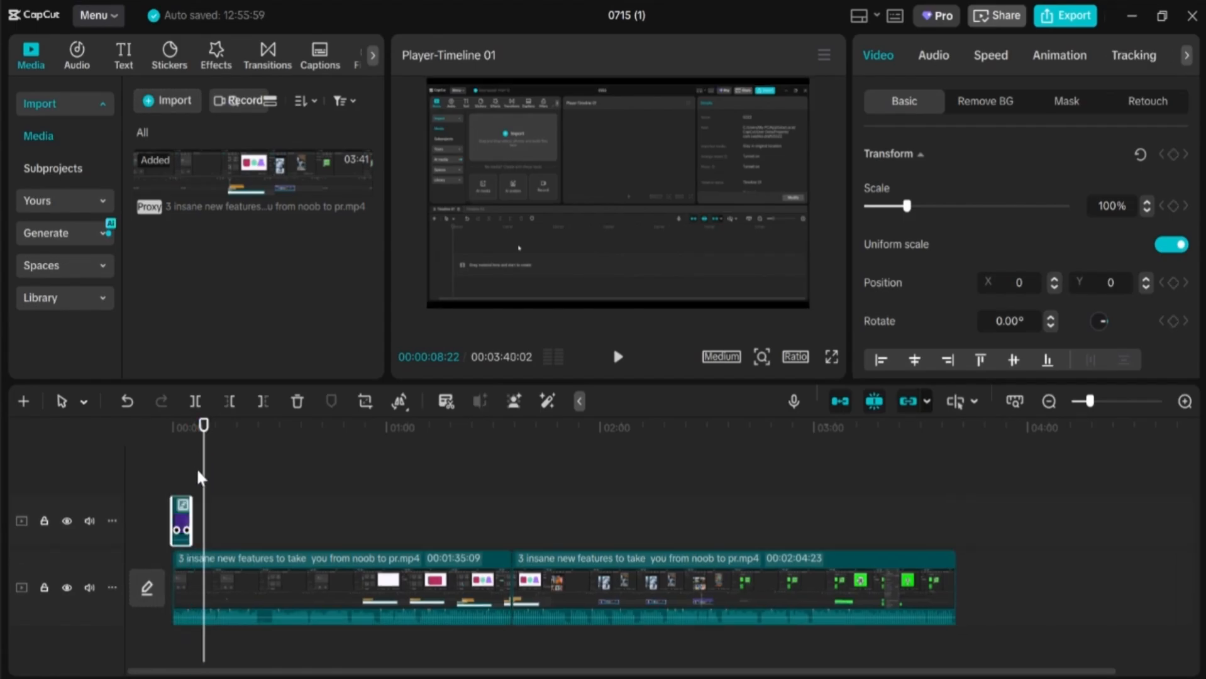
left_click(191, 472)
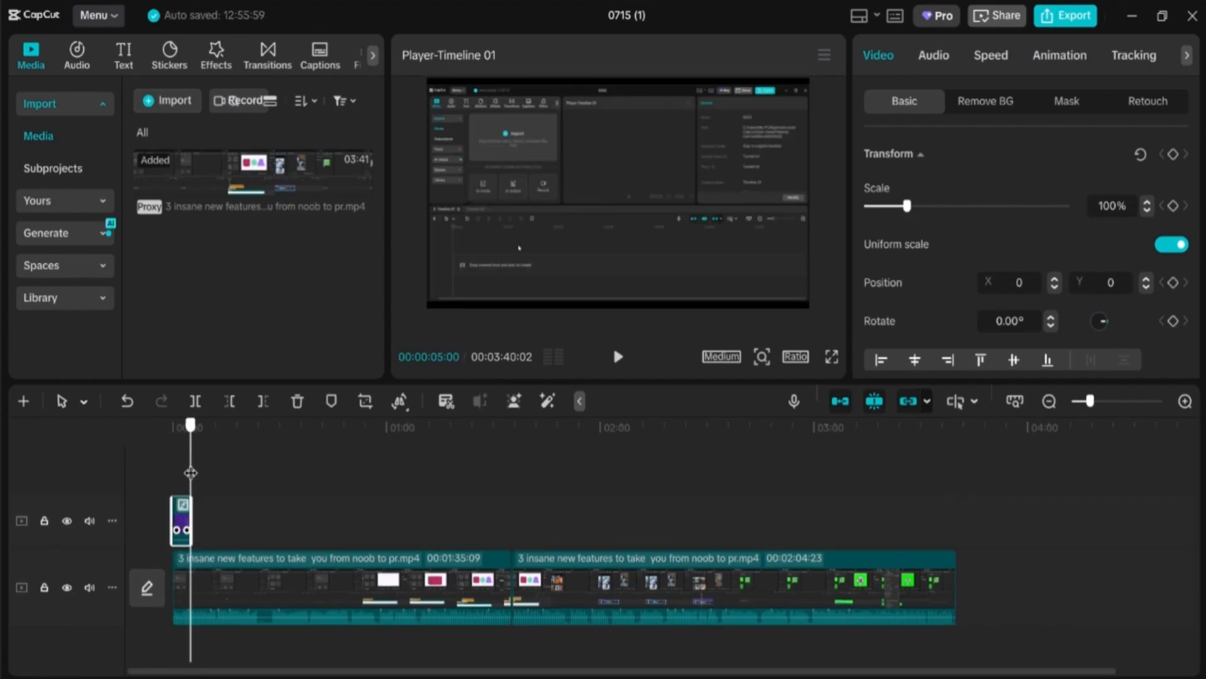
left_click(124, 61)
left_click_drag(207, 126, 192, 496)
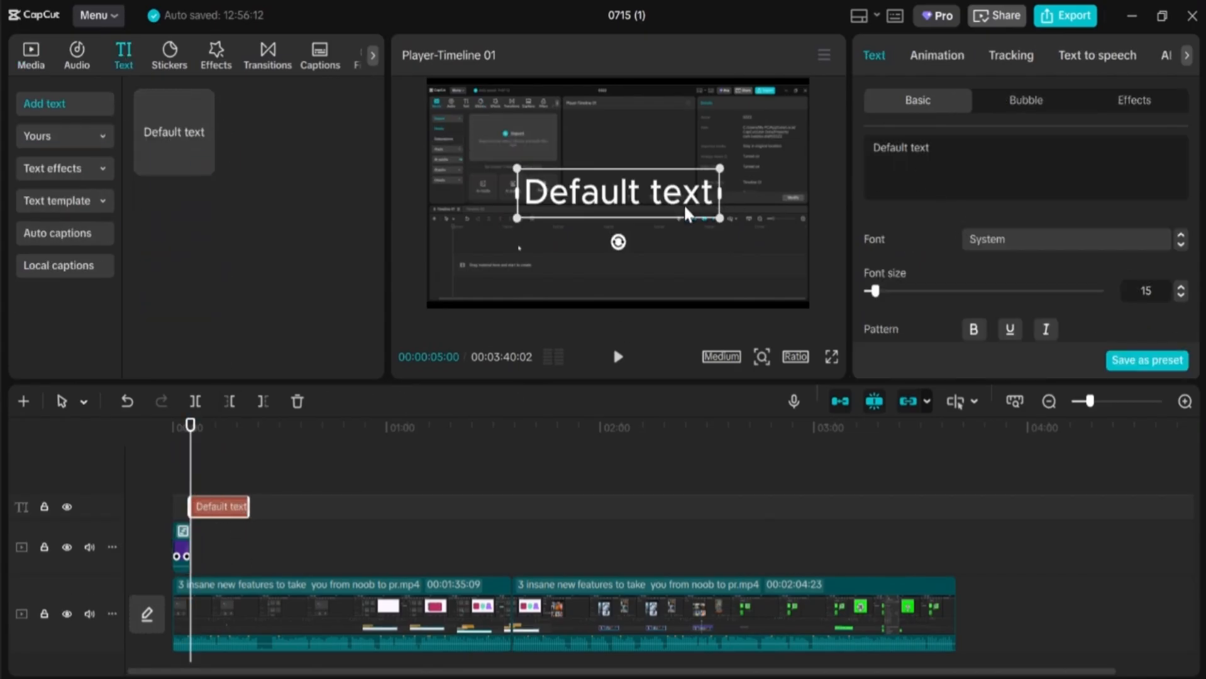
left_click_drag(683, 203, 677, 298)
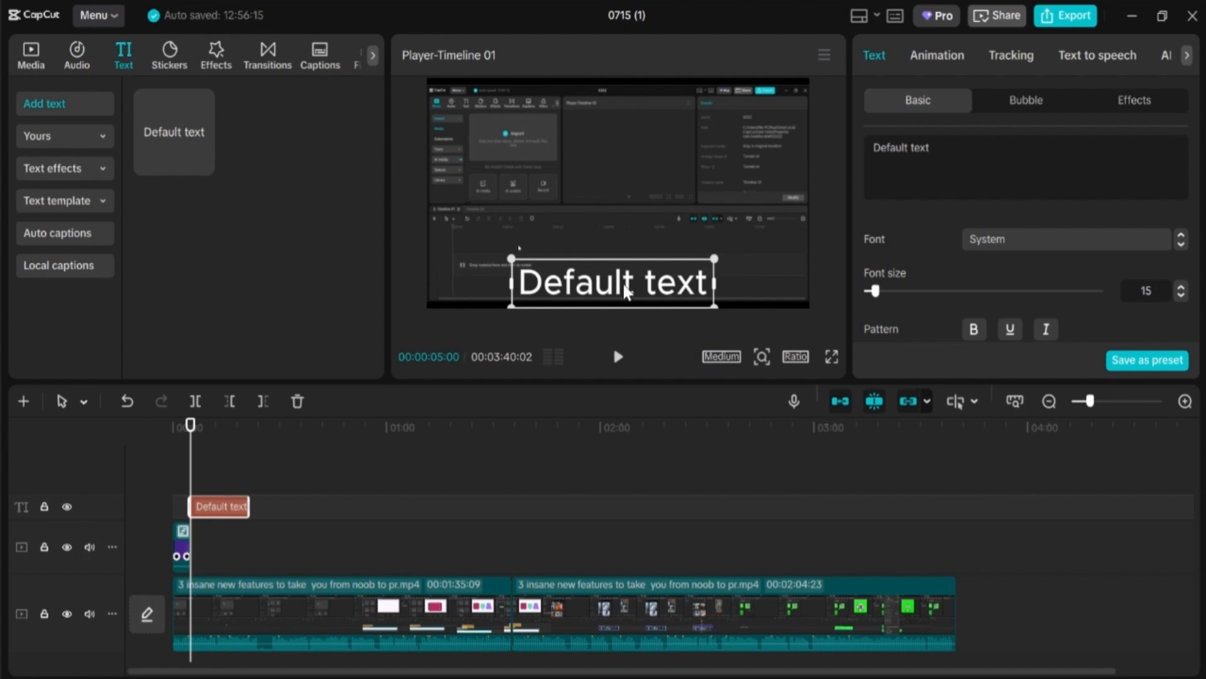
Split the first video segment at 00:00:21:05, where the default text ends.
left_click(274, 609)
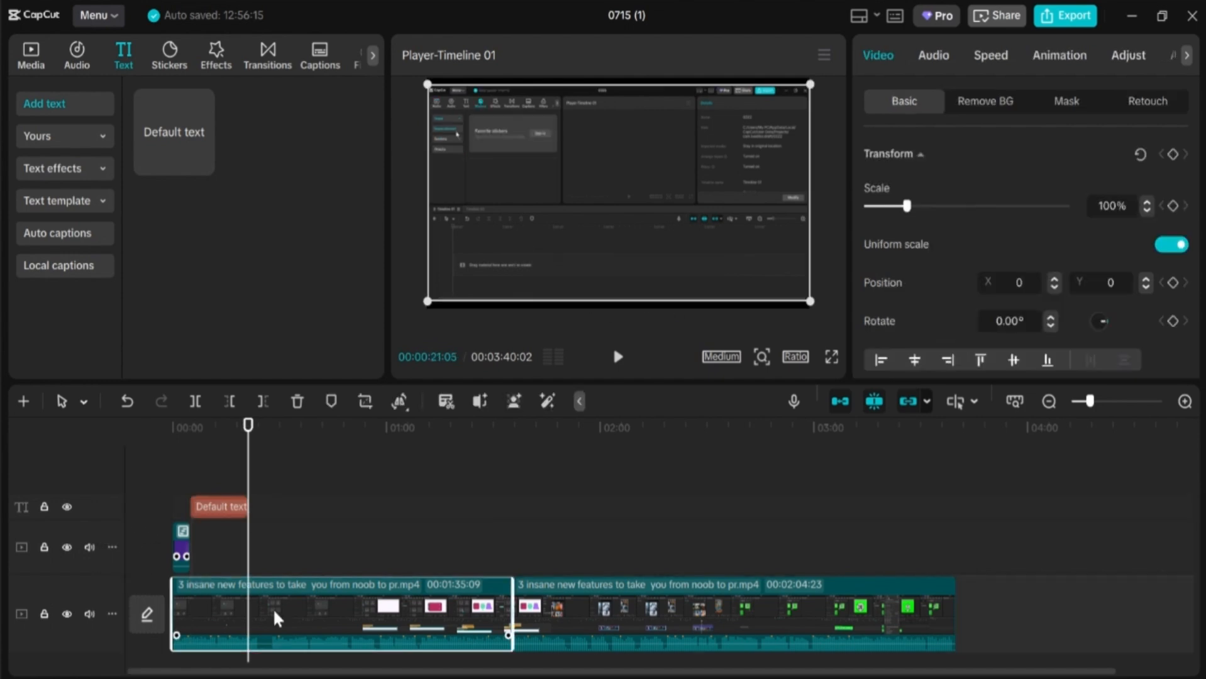
key("ctrl+b")
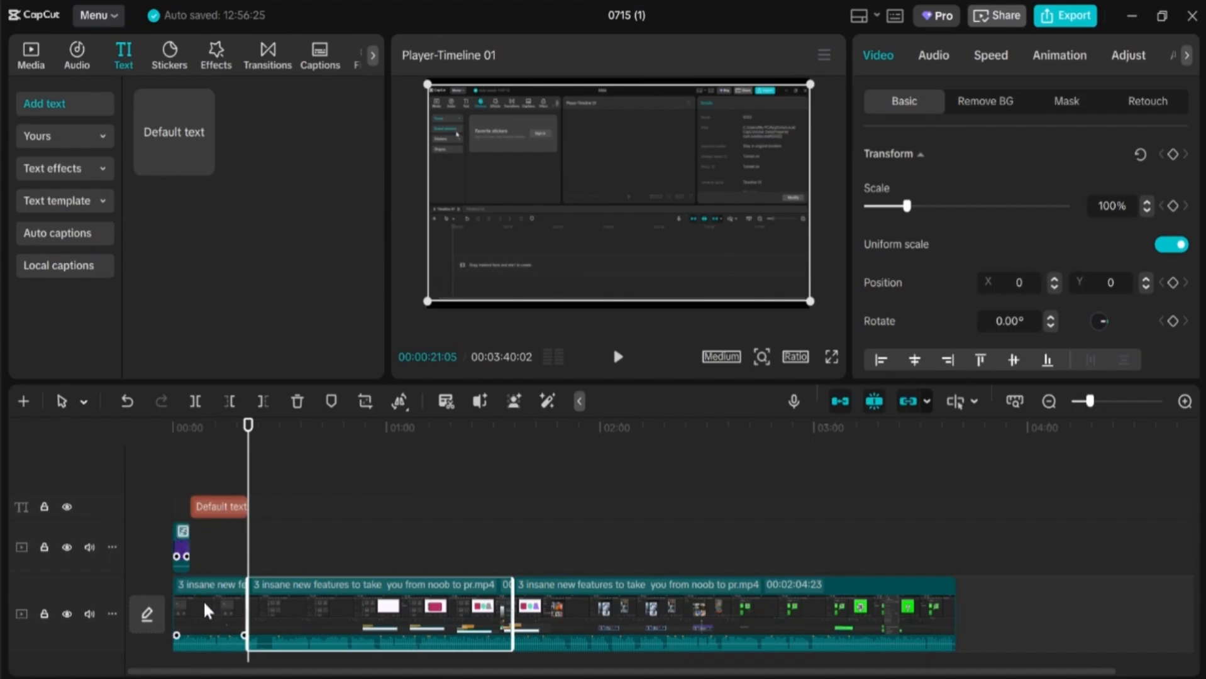
left_click_drag(336, 538, 1071, 643)
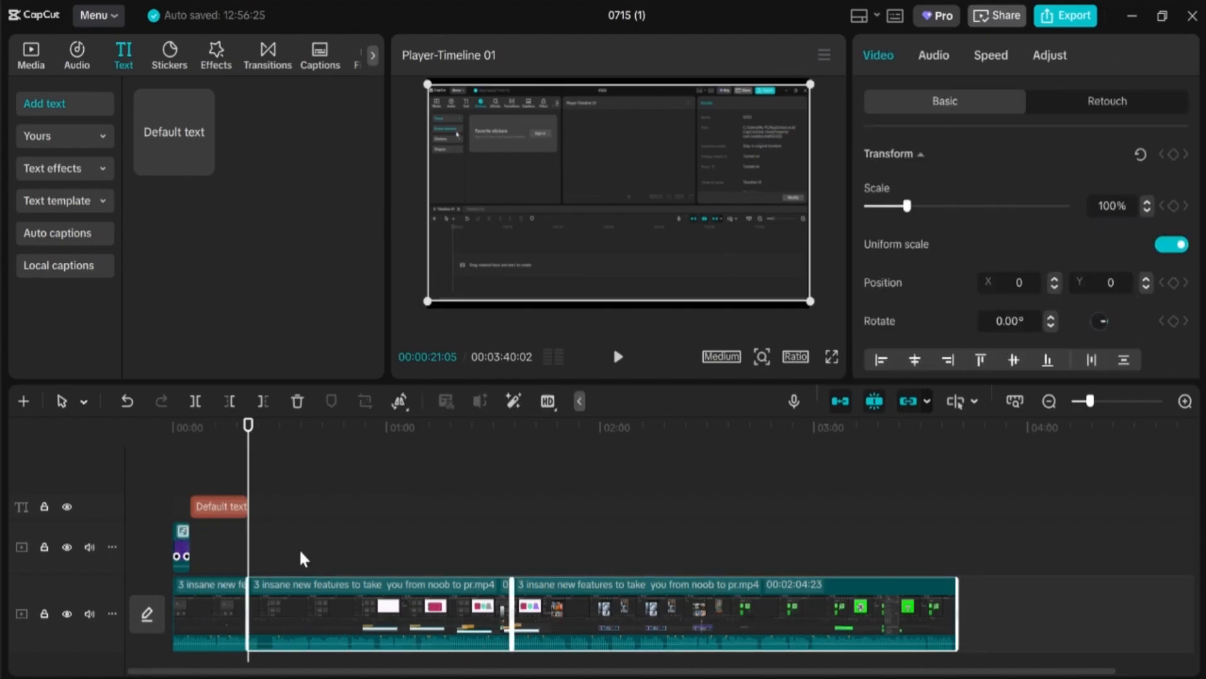
left_click(329, 550)
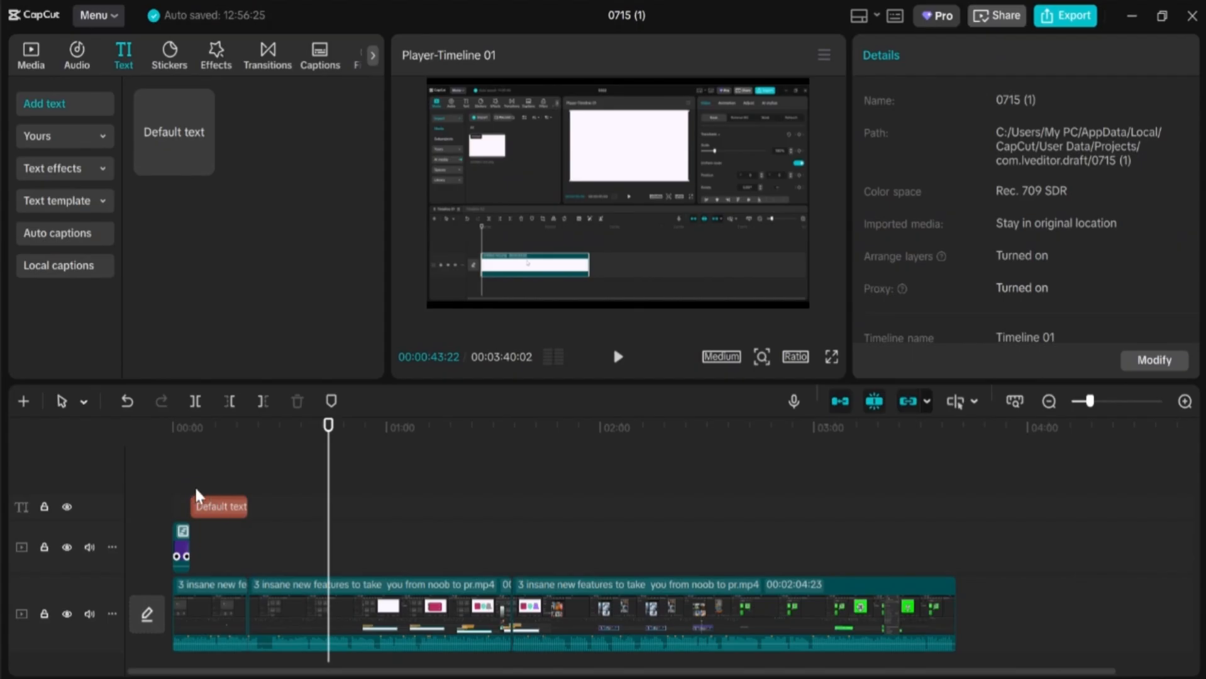
Set the range by clip from the default text, the 0715 subproject and the first video segment.
left_click_drag(213, 525, 230, 637)
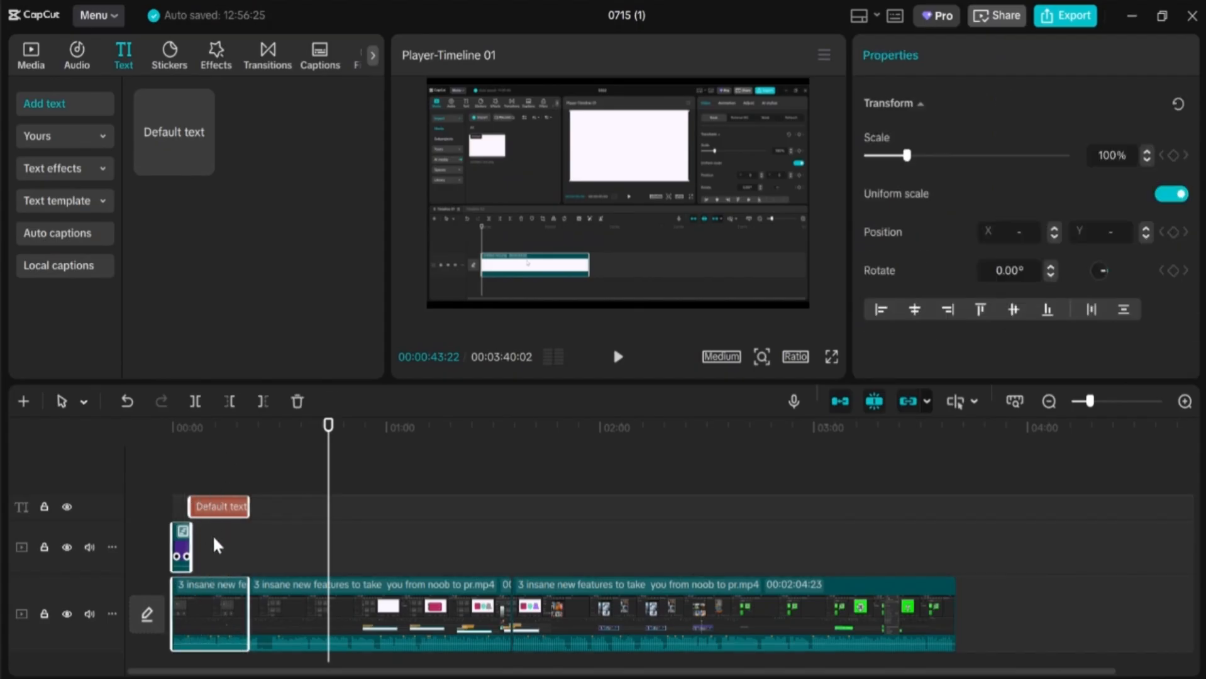
left_click_drag(331, 490, 213, 491)
right_click(217, 586)
mouse_move(373, 664)
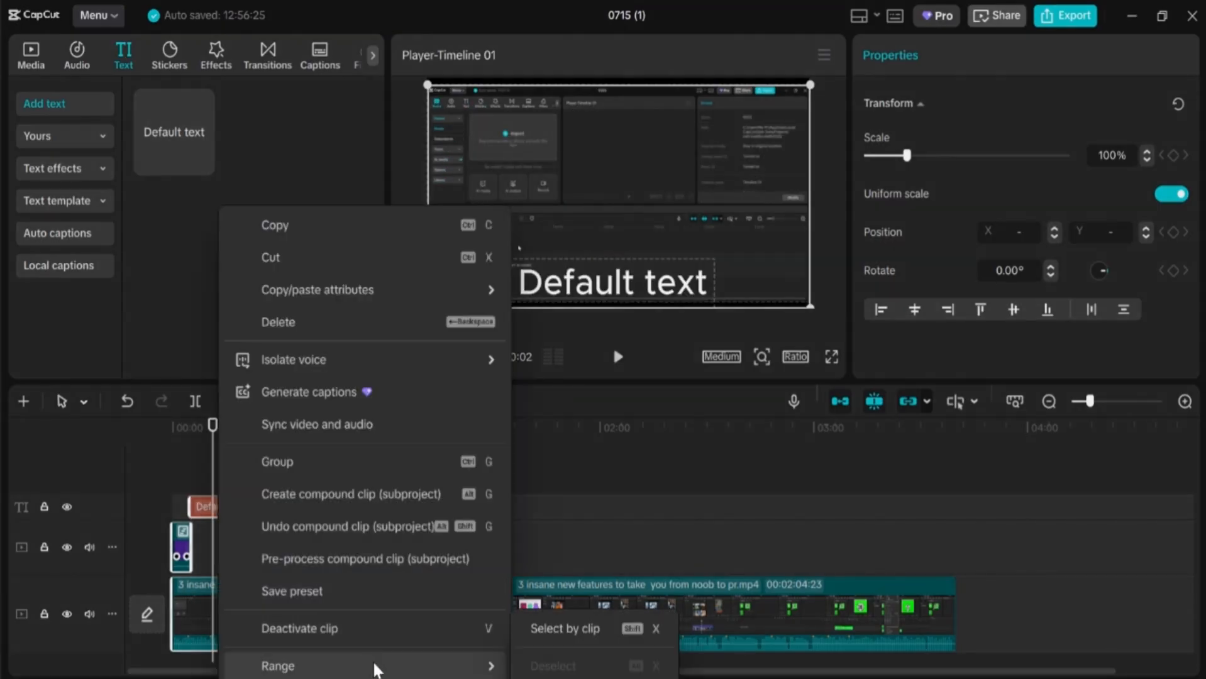
left_click(635, 628)
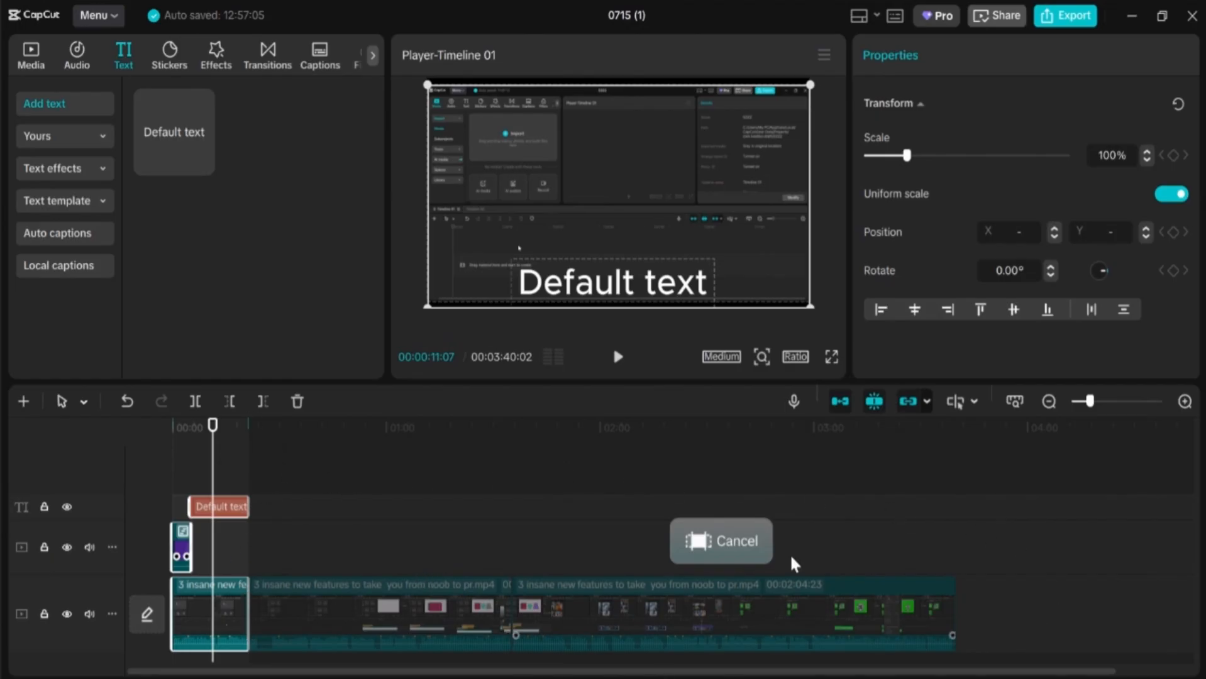
Export only the selected range as 0715 (1)(1) in 1080P H.264 mp4 at 30fps, and cancel the range selection.
left_click(1058, 19)
left_click(813, 597)
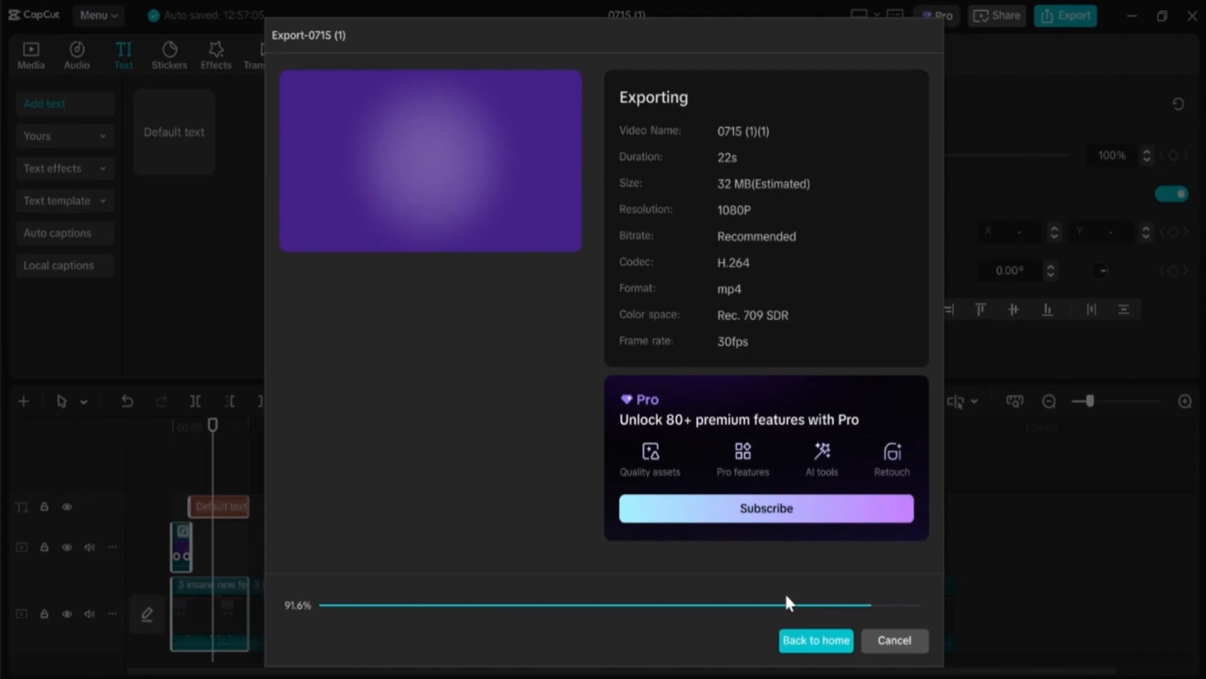
left_click(893, 634)
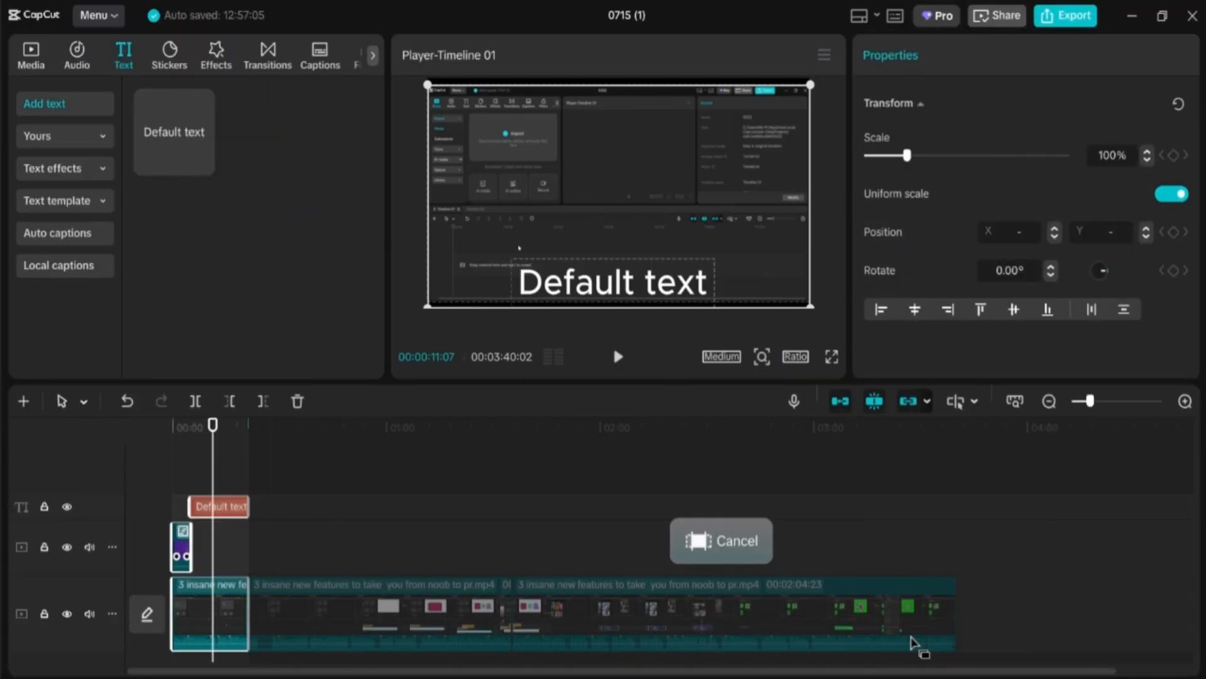
left_click(723, 541)
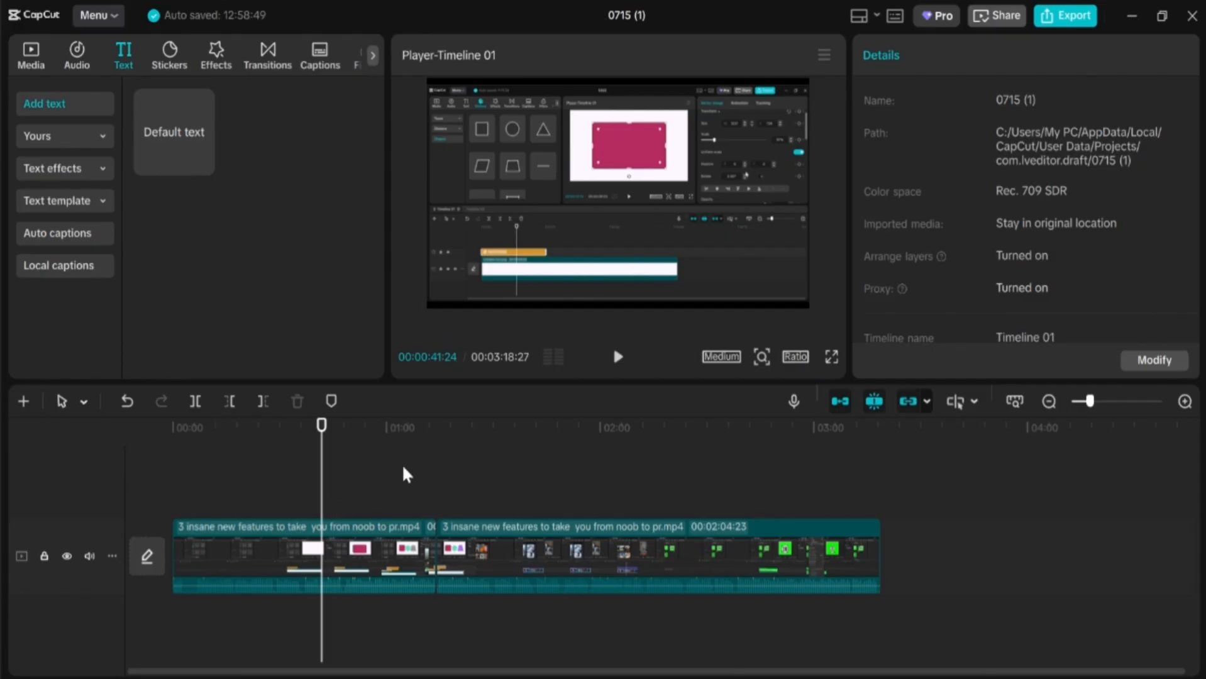
Add a vertical guide to the player and move it close to the frame's left edge.
left_click(824, 56)
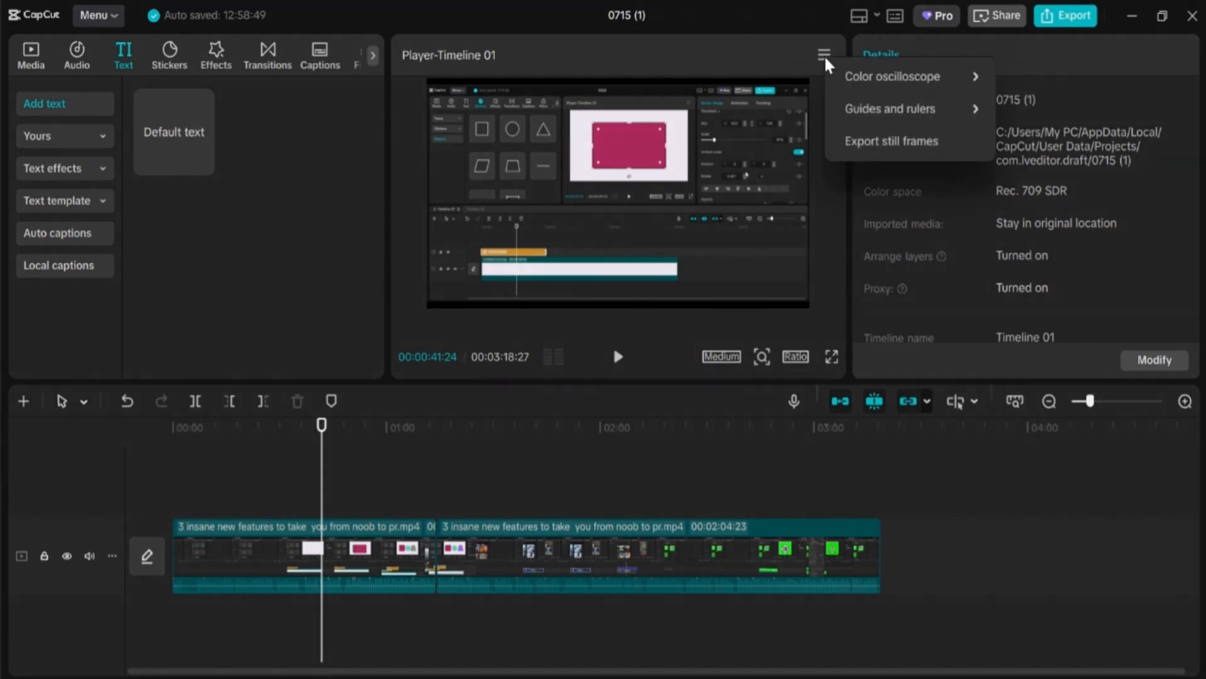
mouse_move(935, 112)
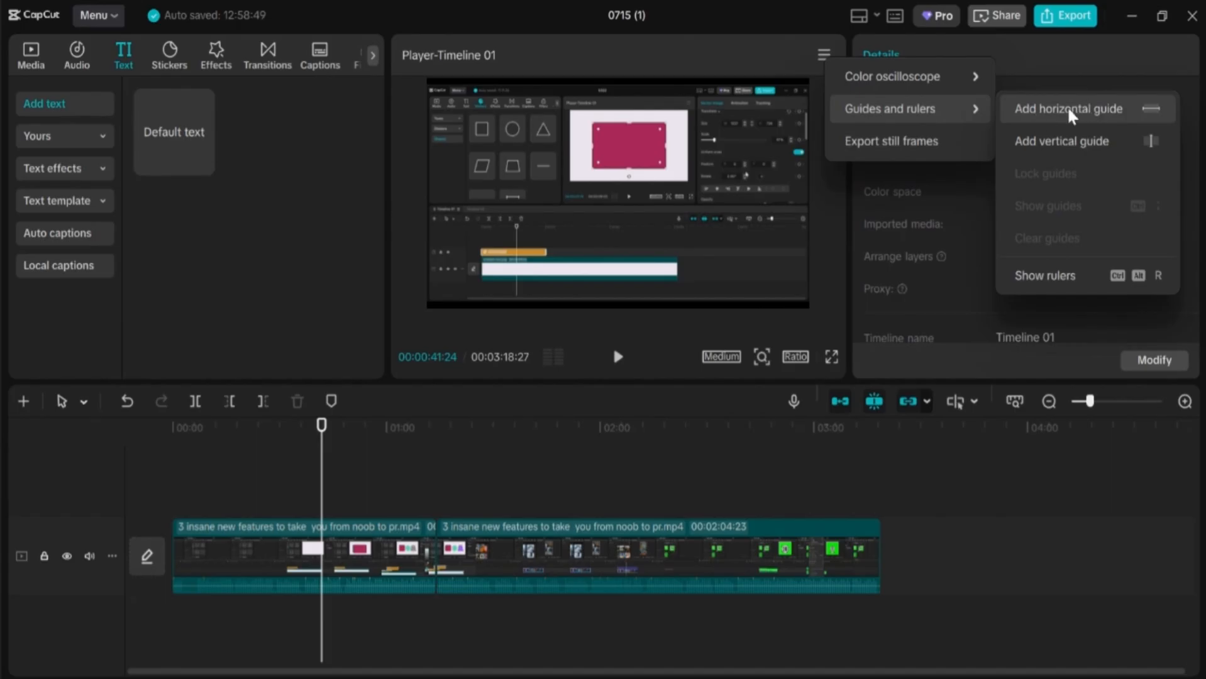
left_click(1049, 140)
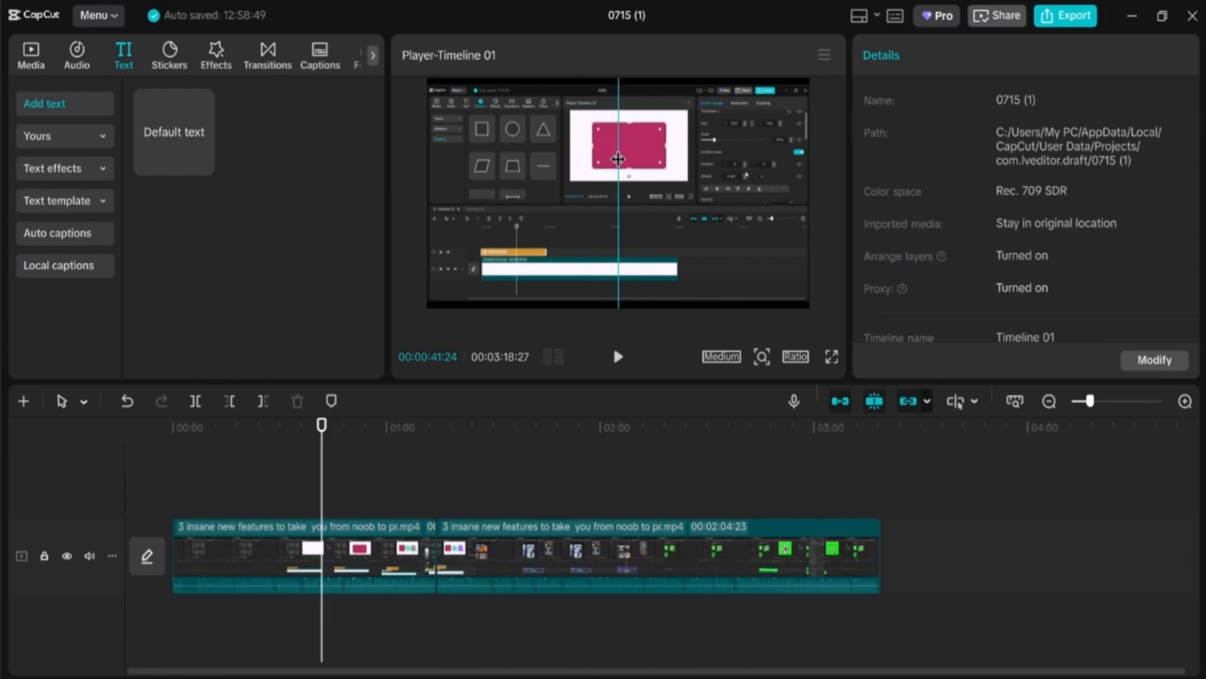
left_click_drag(618, 151, 449, 221)
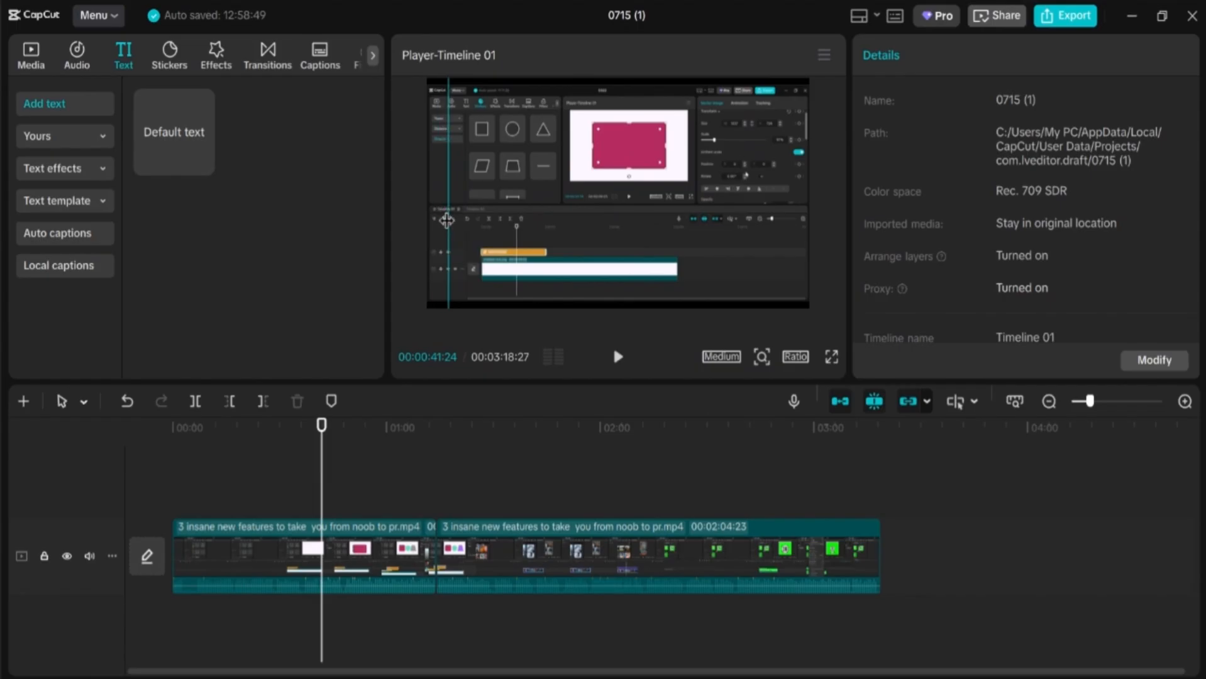
Add a horizontal guide to the player and move it close to the frame's bottom edge.
left_click(824, 55)
mouse_move(956, 114)
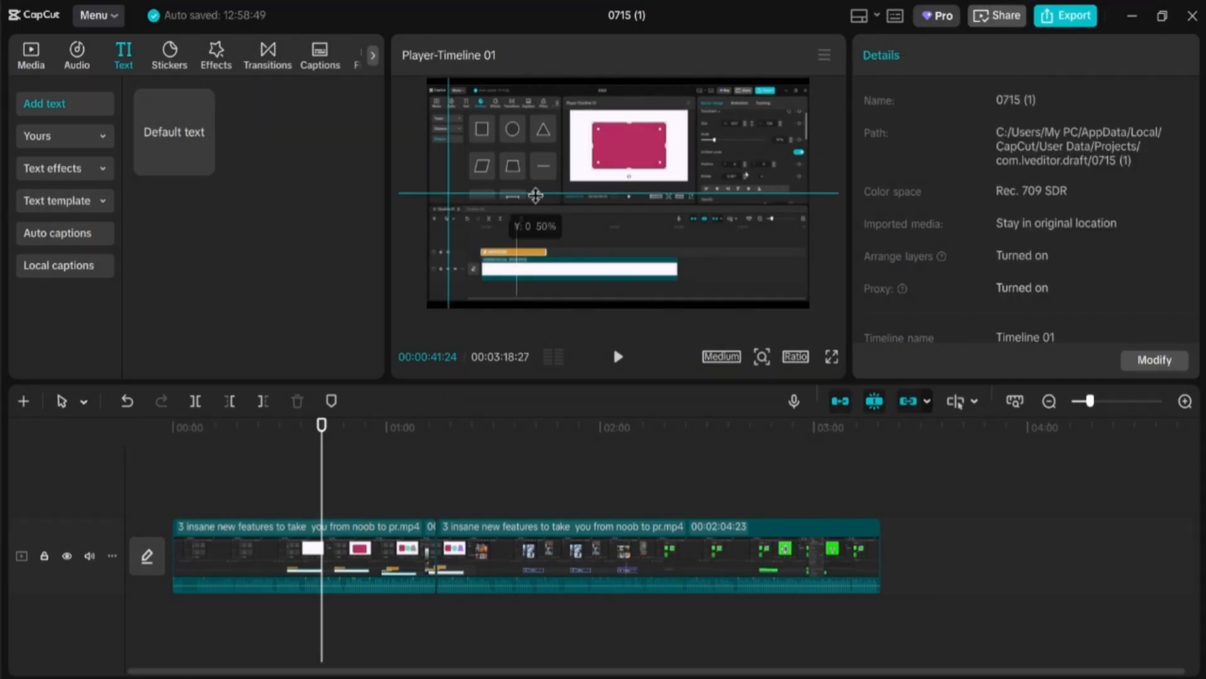
left_click_drag(536, 193, 542, 293)
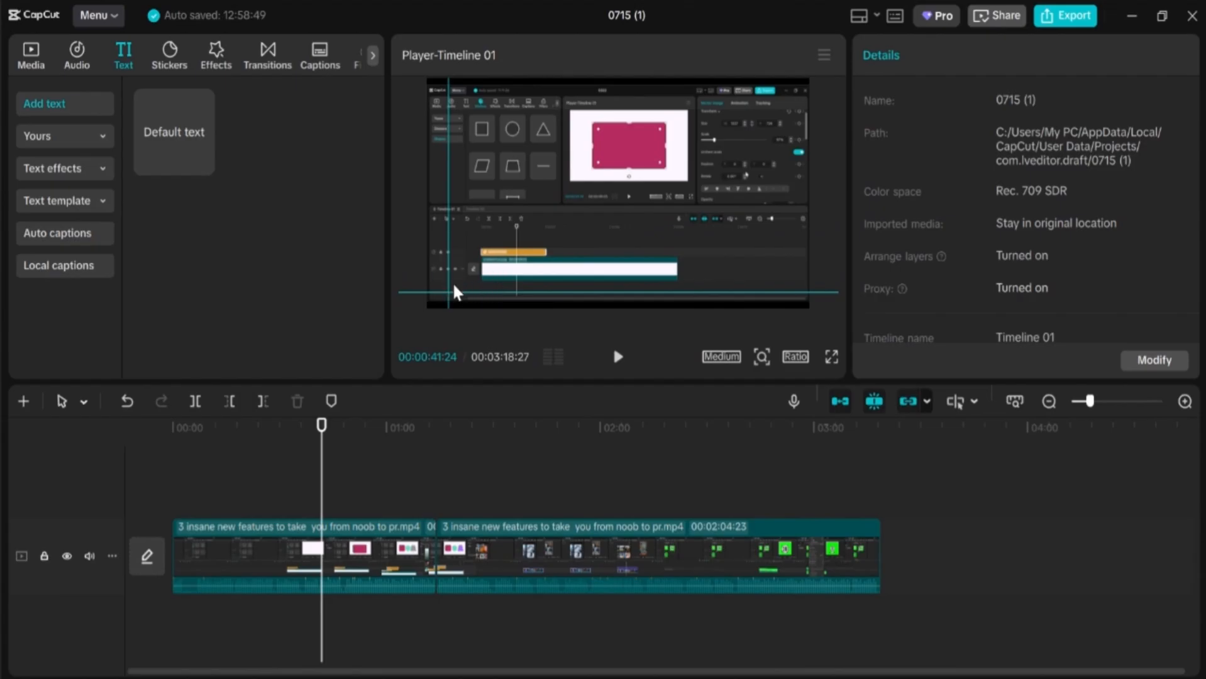
Add the square shape, reshape it into a flat, wide rectangle, and move it toward the guides near the frame's lower-left corner.
left_click(169, 49)
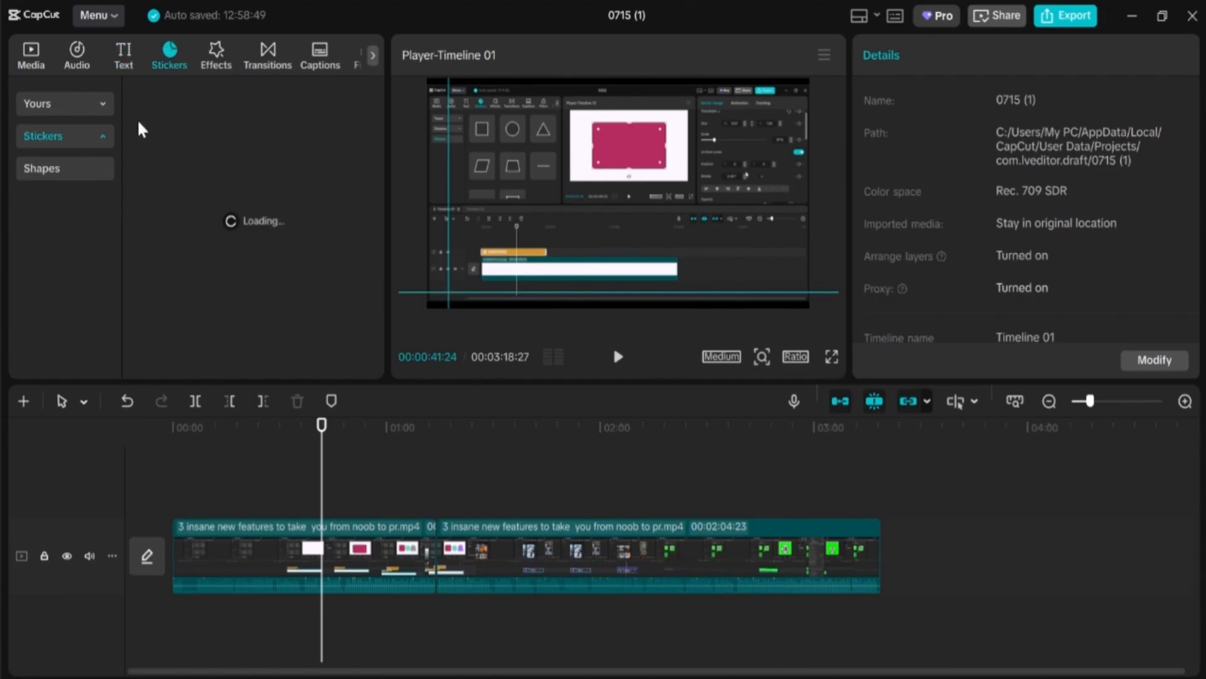
left_click(71, 168)
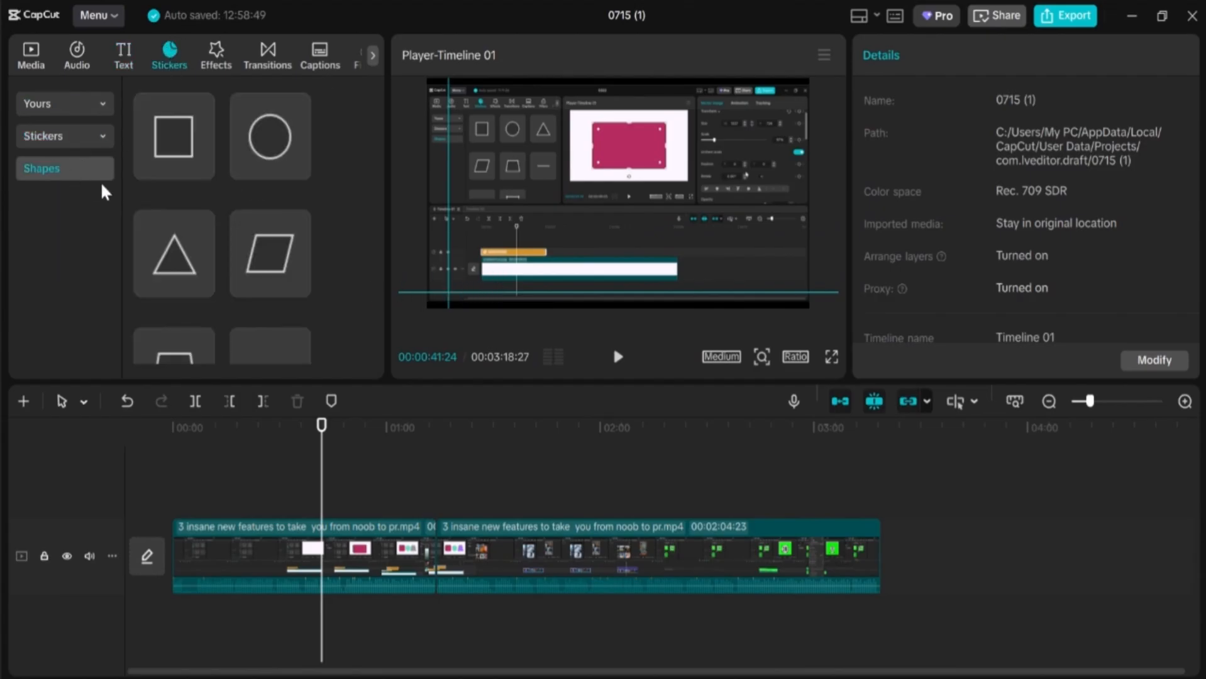
left_click(202, 168)
left_click_drag(652, 193, 709, 193)
left_click_drag(619, 159, 622, 184)
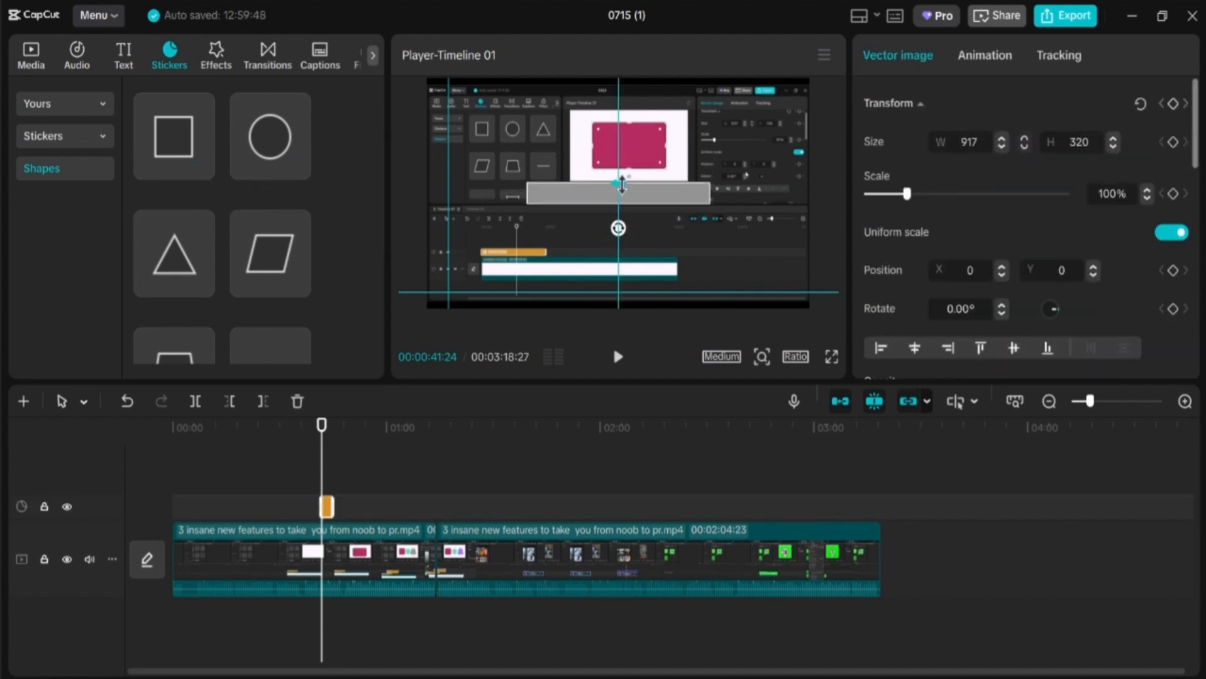
left_click_drag(710, 204, 509, 271)
left_click(548, 302)
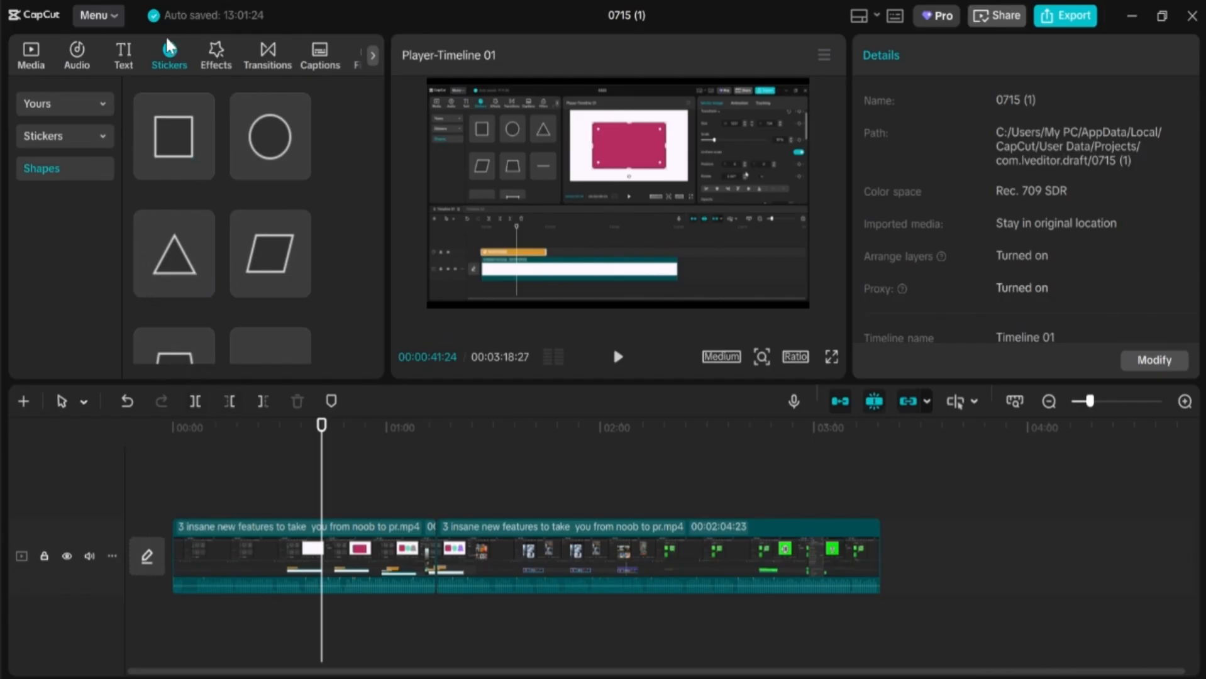
Add a default text above the second video segment and extend it to the end of that segment.
left_click(123, 54)
left_click(202, 163)
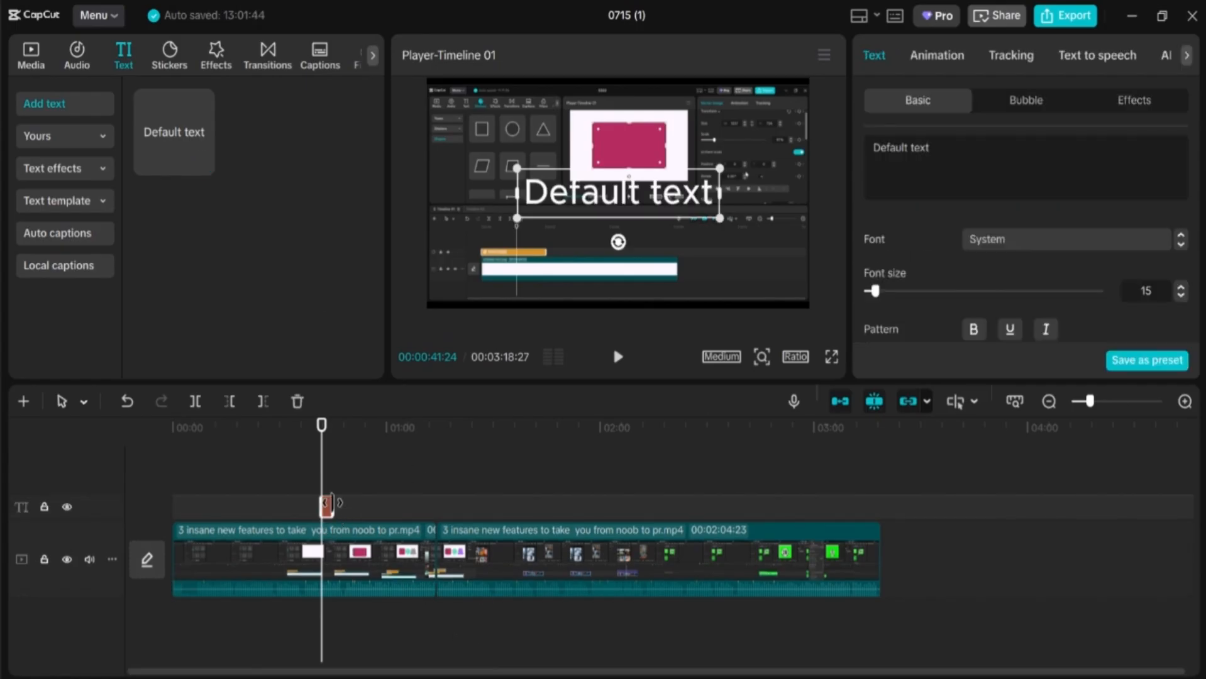
left_click_drag(419, 506, 541, 499)
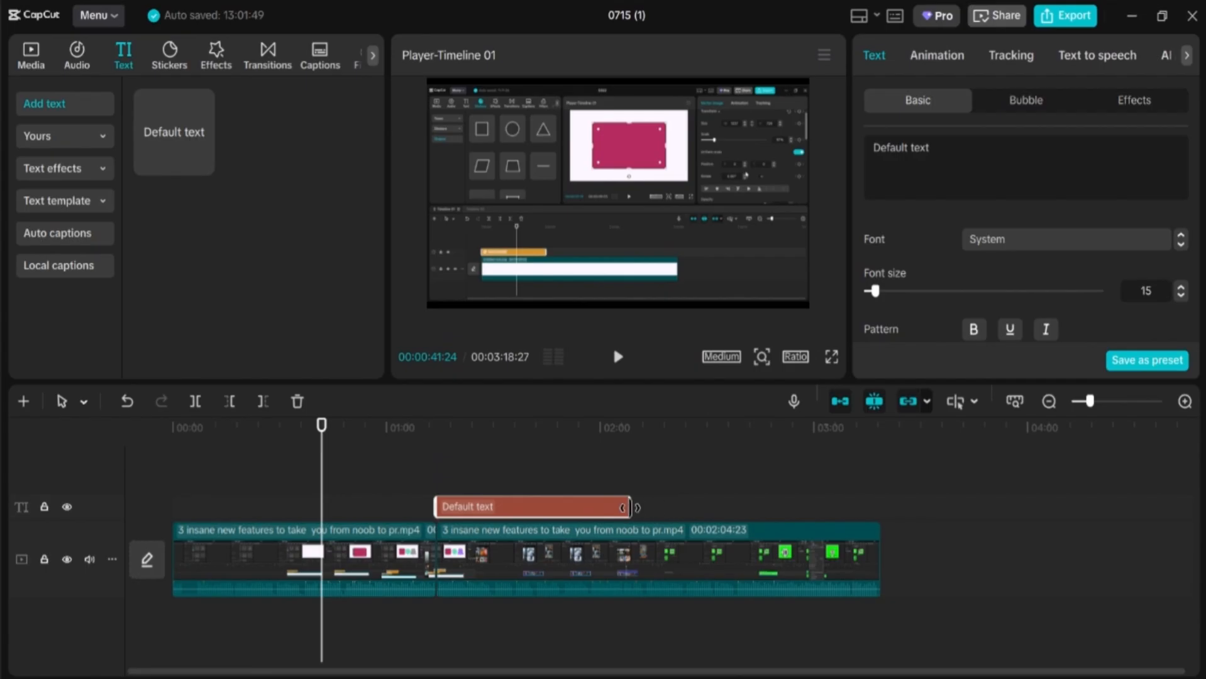
left_click_drag(629, 506, 882, 507)
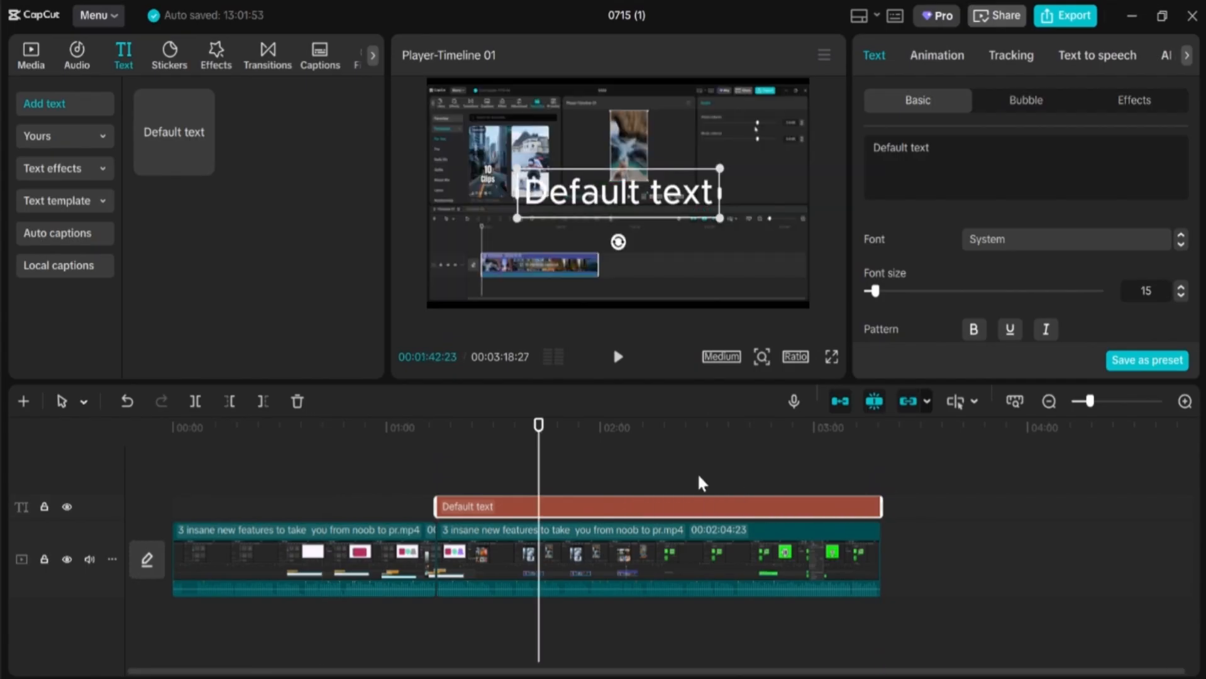
Toggle linkage off and on again, and trim the start of the second video segment to a duration of 00:01:36:04.
left_click(907, 403)
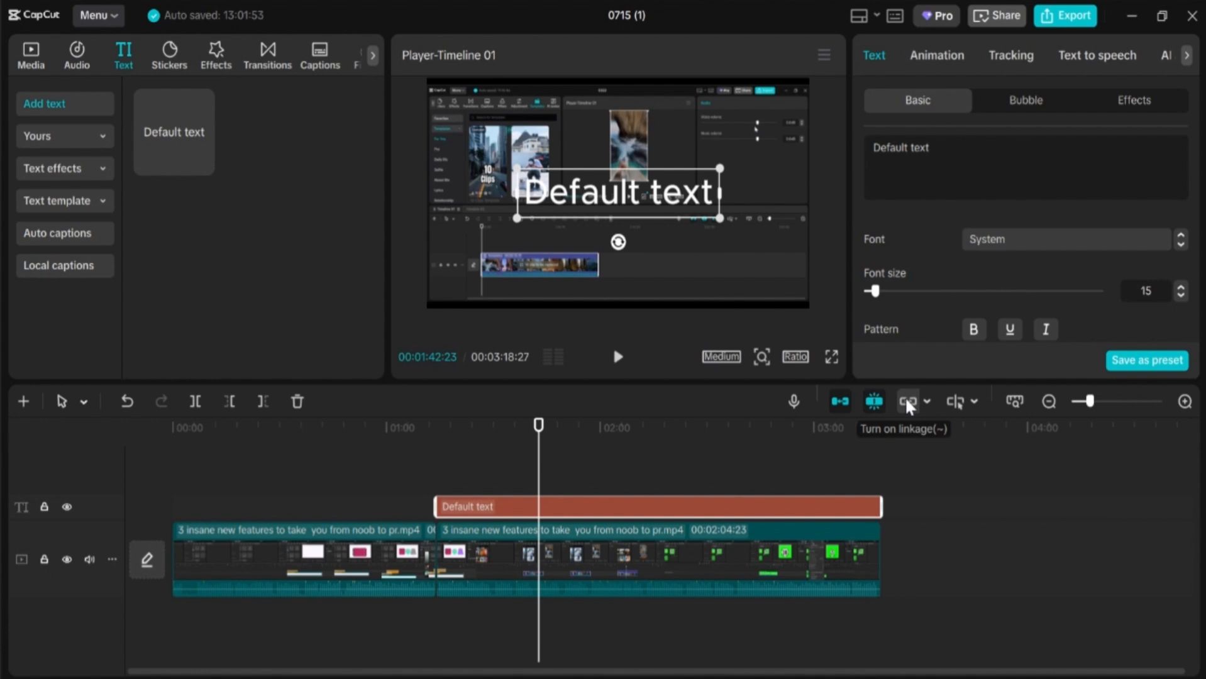
left_click(907, 402)
left_click(594, 538)
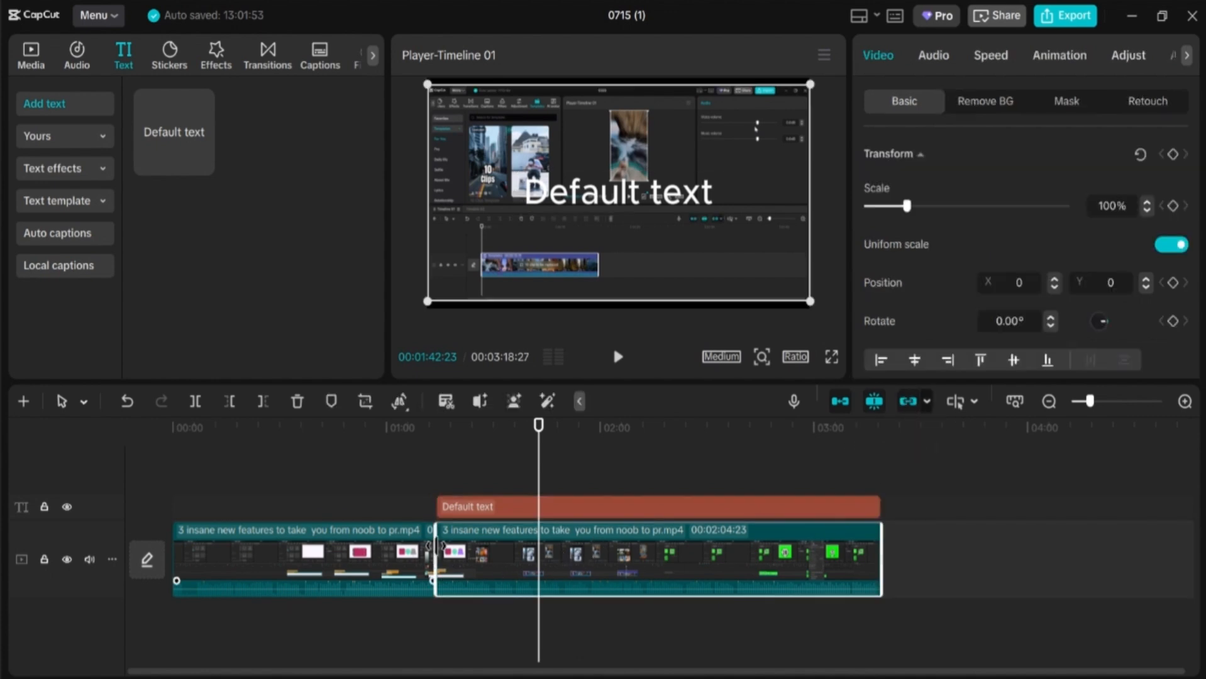
left_click_drag(435, 547, 537, 554)
Move the second video segment with its linked text away from the first segment, to start at about 00:02:28.
left_click(520, 503)
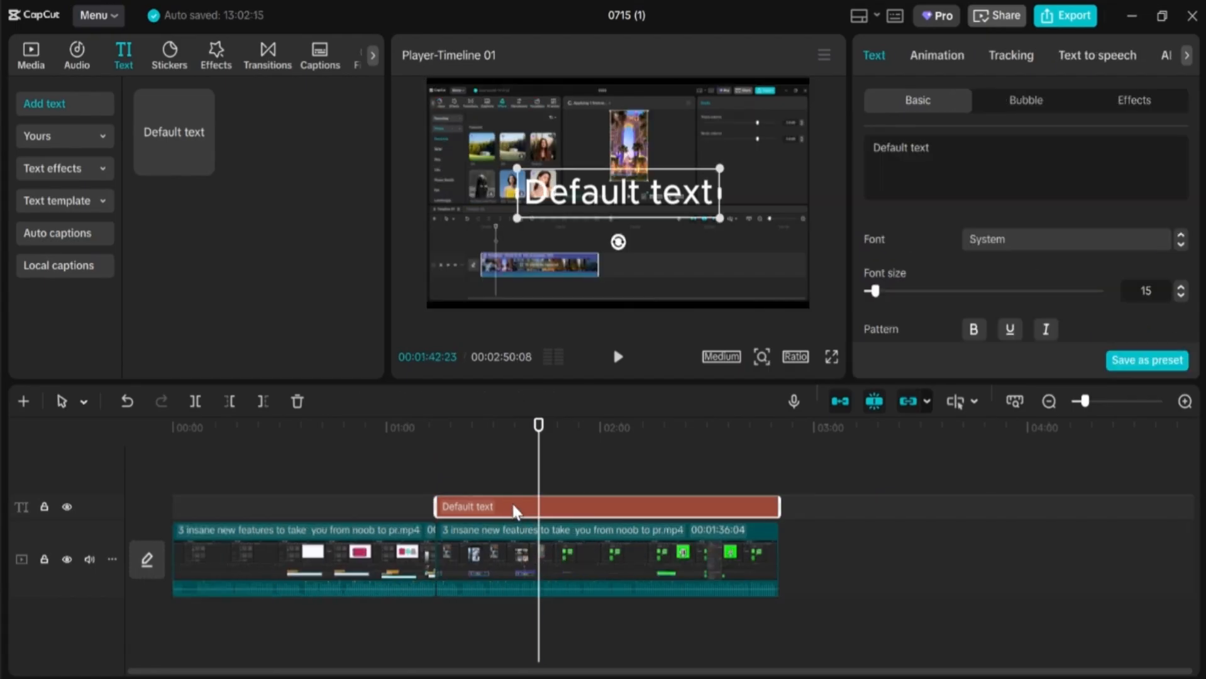
left_click(487, 527)
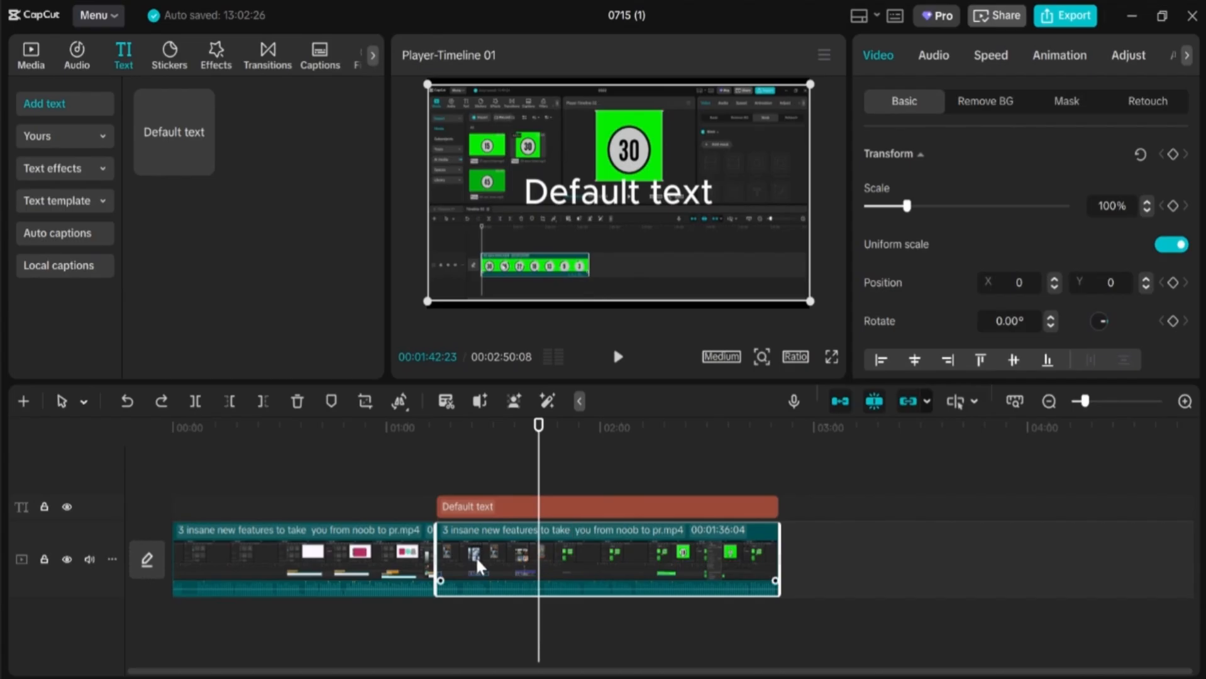
left_click_drag(478, 557, 822, 514)
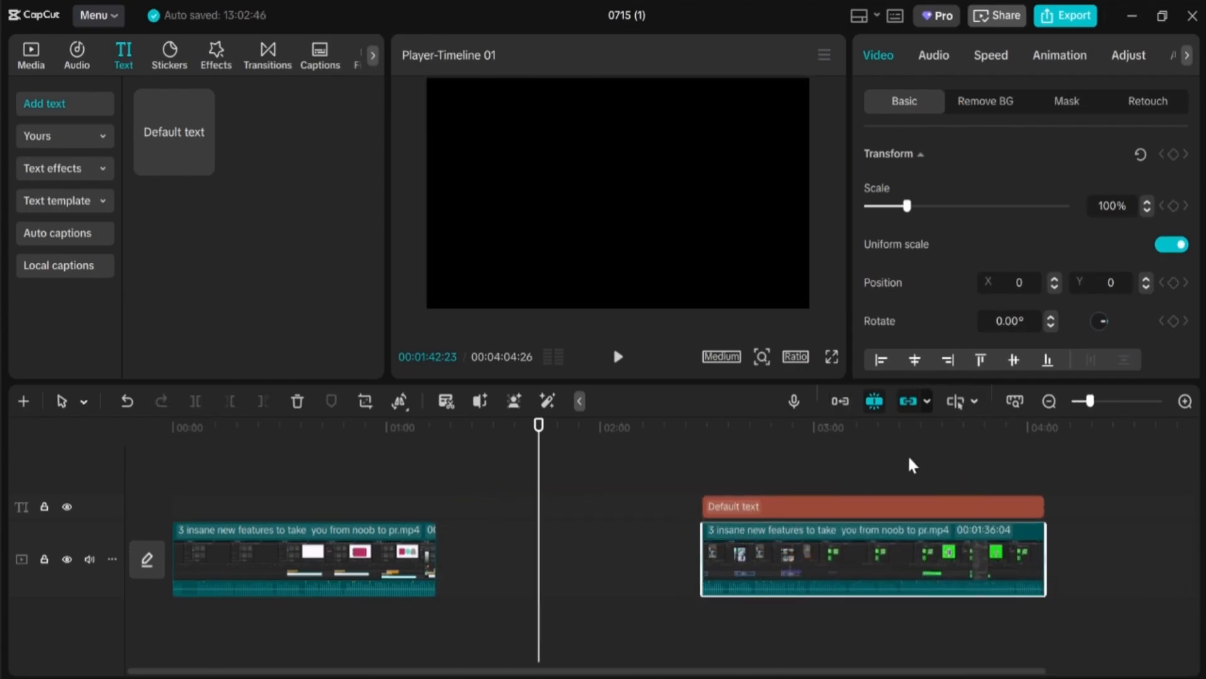
Turn linkage off, try moving the second video segment independently of its text, and turn linkage back on.
left_click(907, 402)
left_click_drag(817, 547, 785, 528)
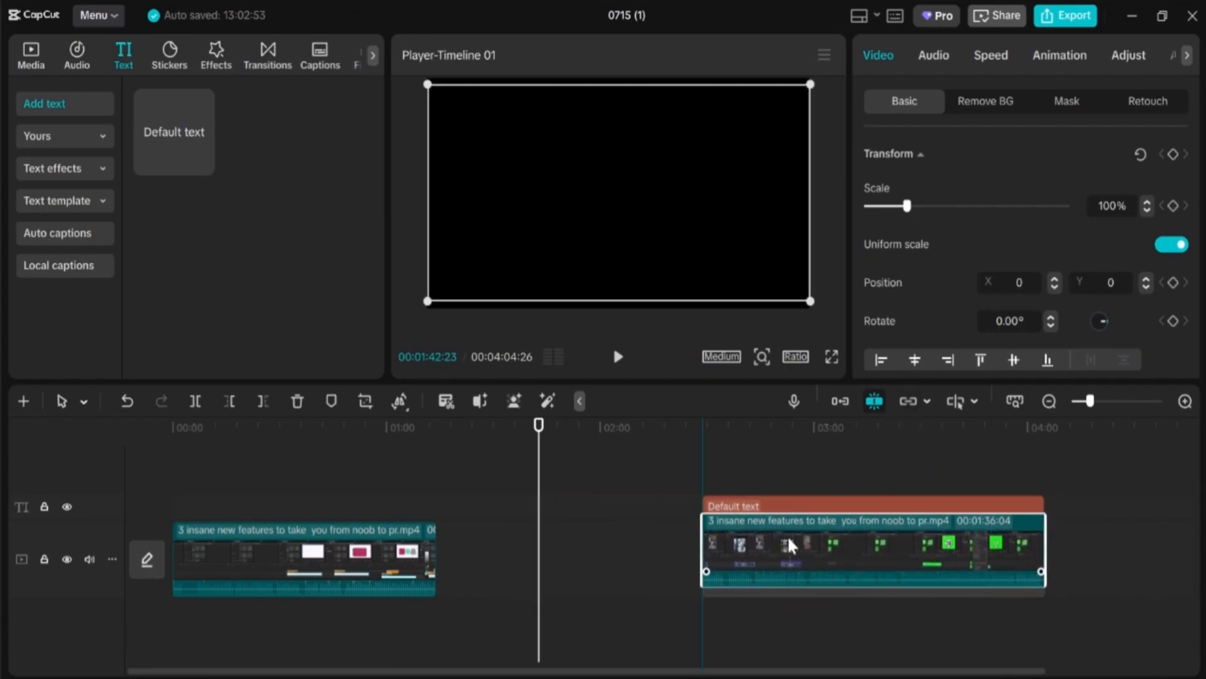
left_click(908, 403)
Move the second video segment with its linked text earlier, to start at about 00:01:52, and select the text.
left_click_drag(910, 528, 722, 536)
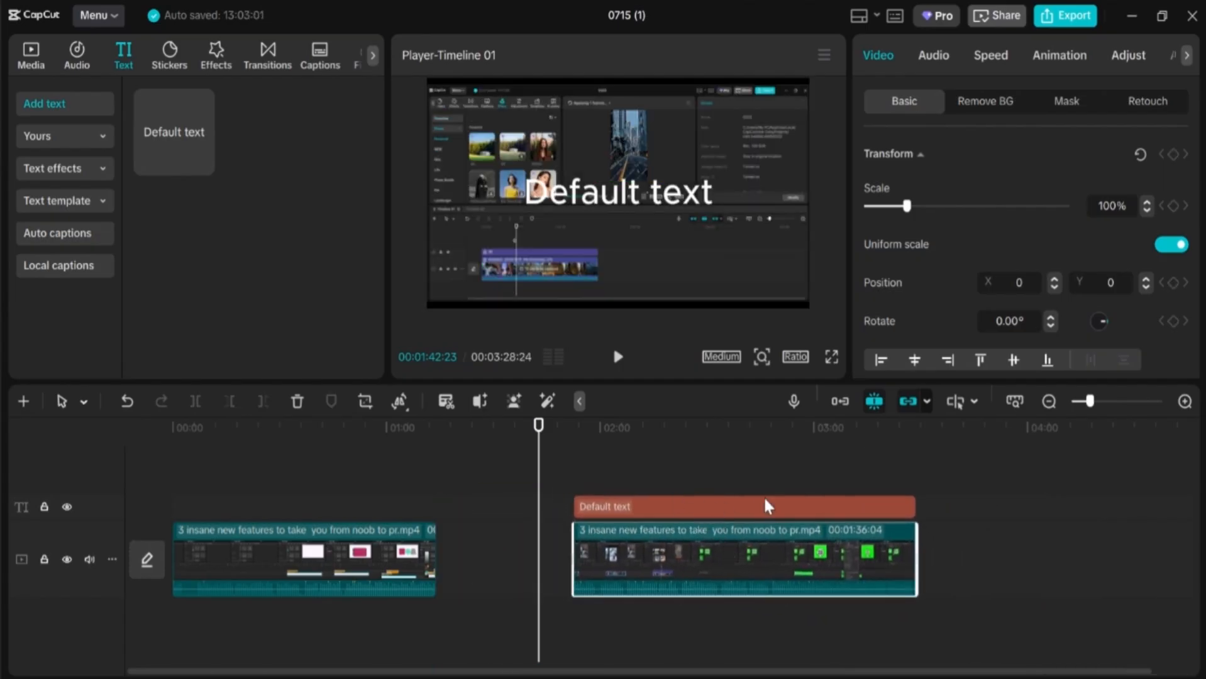
left_click(753, 503)
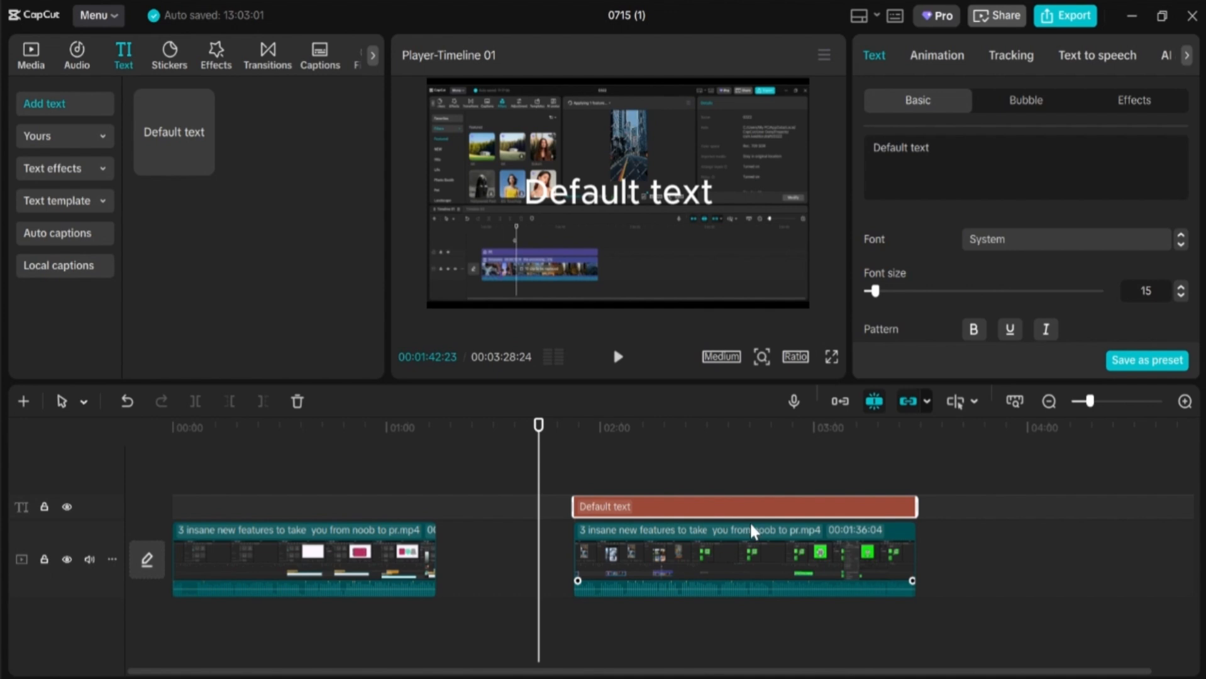
Review which item types the linkage settings include and confirm the settings.
left_click(927, 405)
left_click(929, 440)
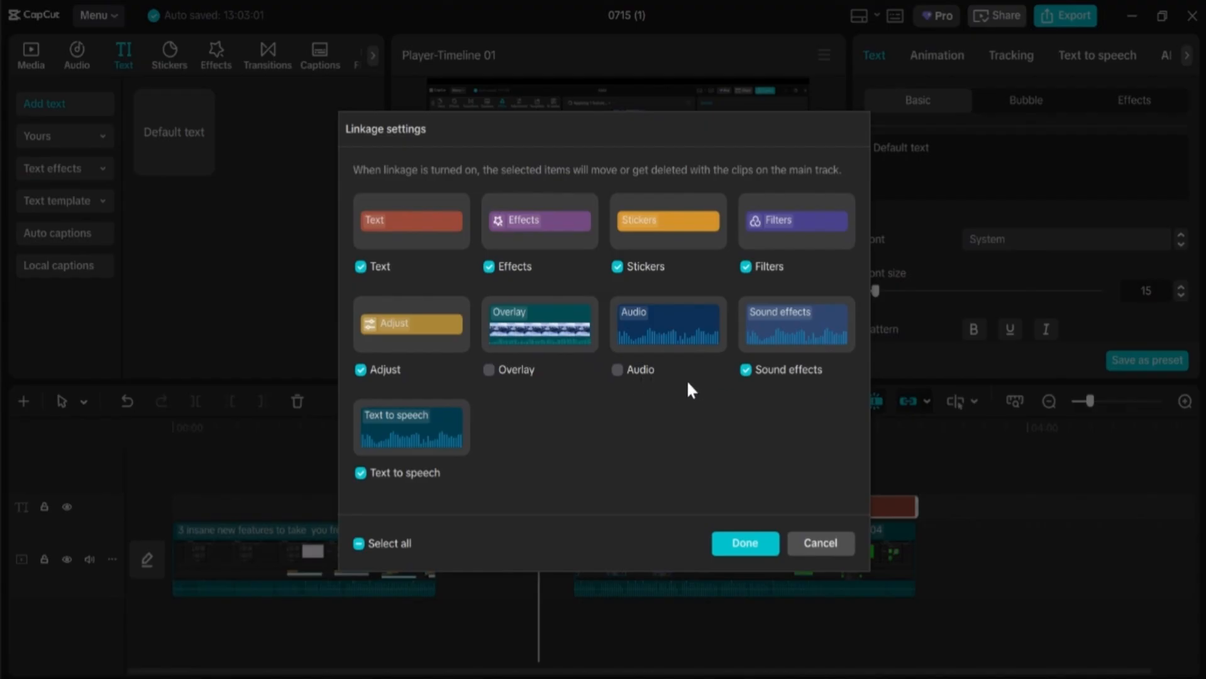
left_click(728, 550)
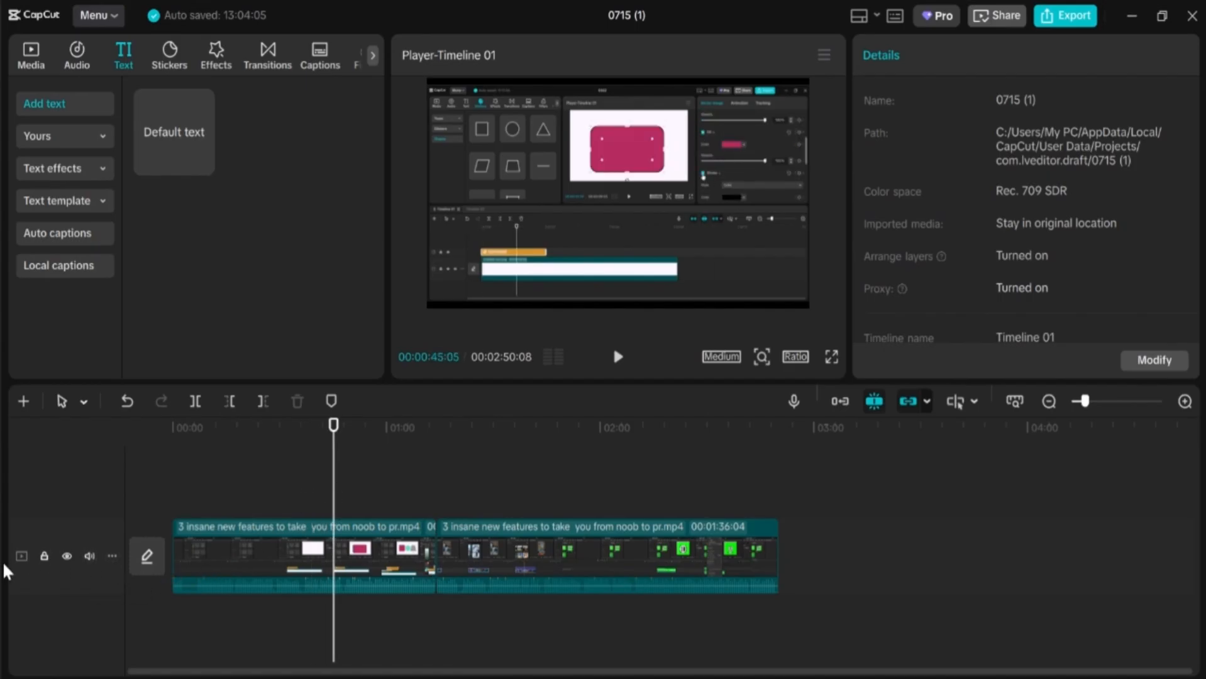
Set the main track's height to Short and check both video segments in the reduced view.
left_click(112, 555)
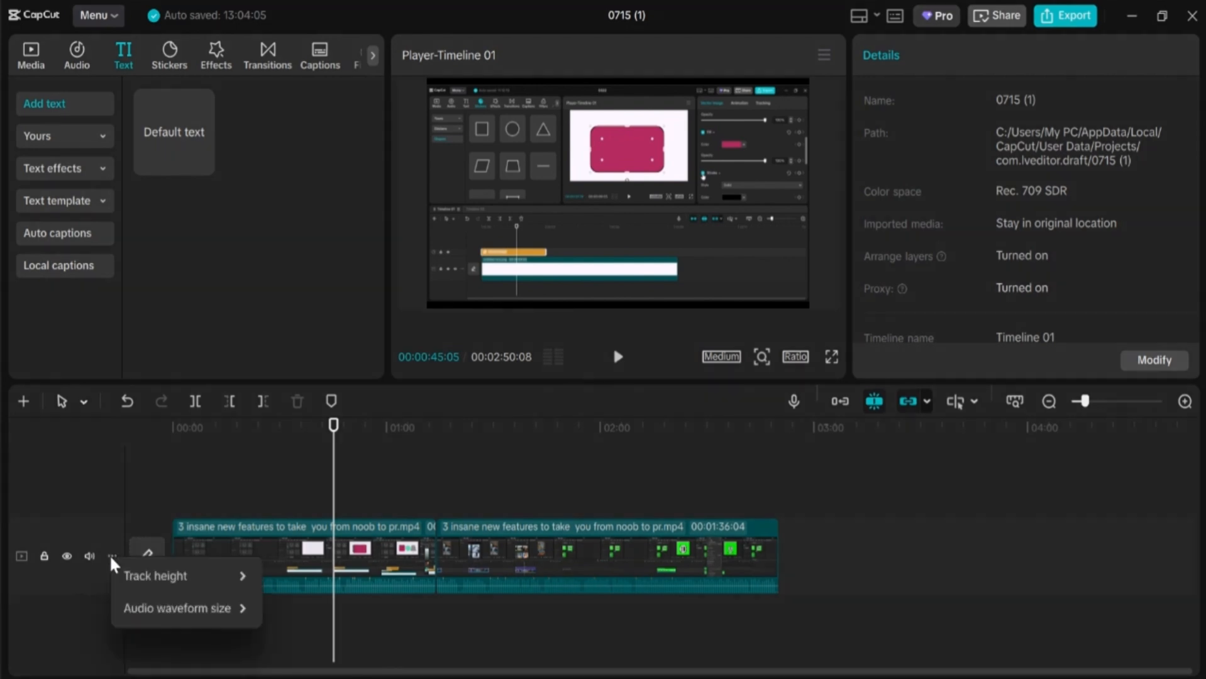
mouse_move(205, 590)
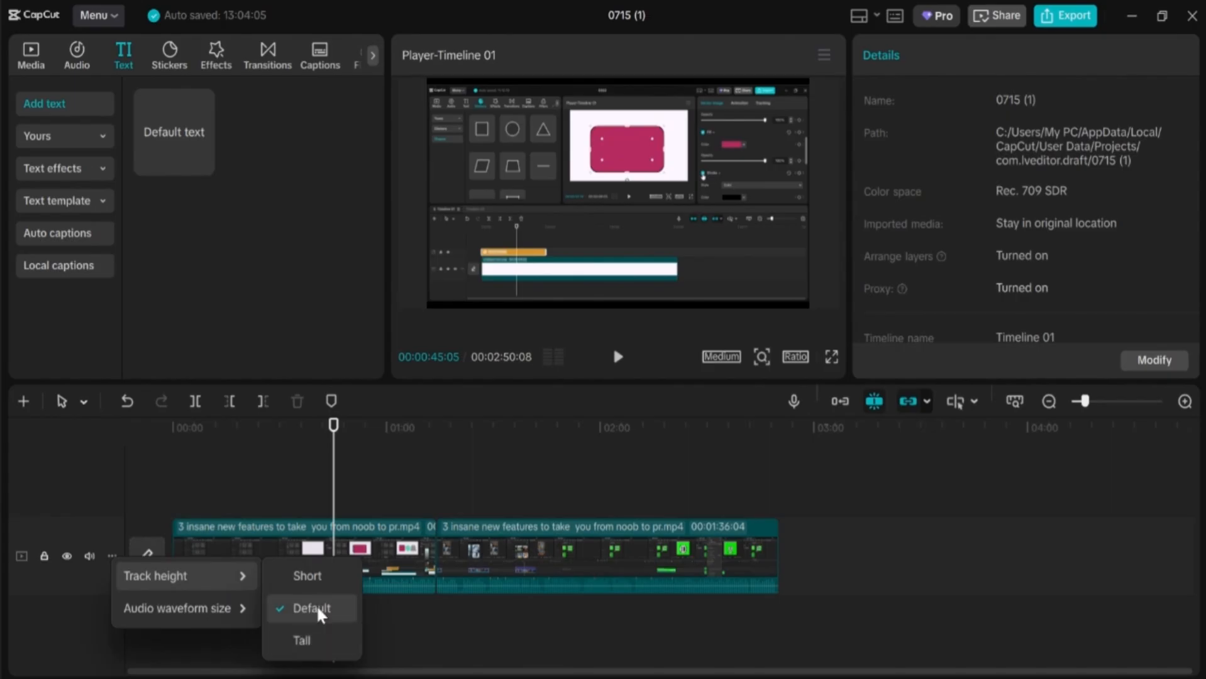
left_click(309, 577)
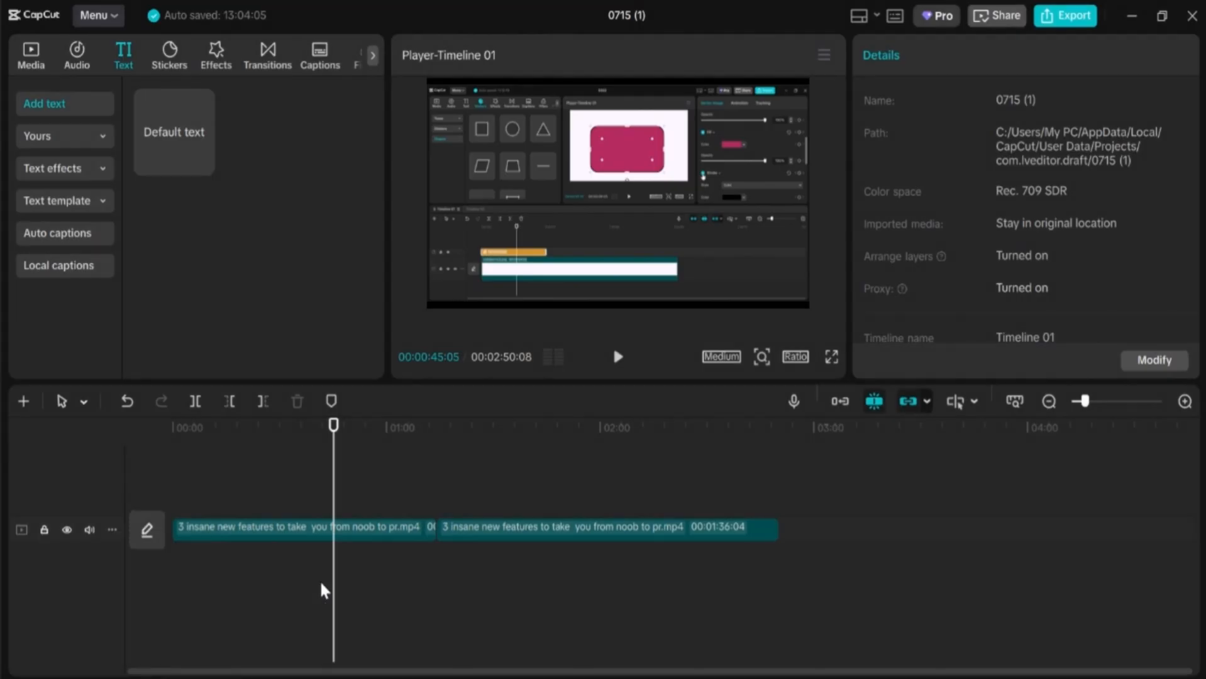
left_click(484, 529)
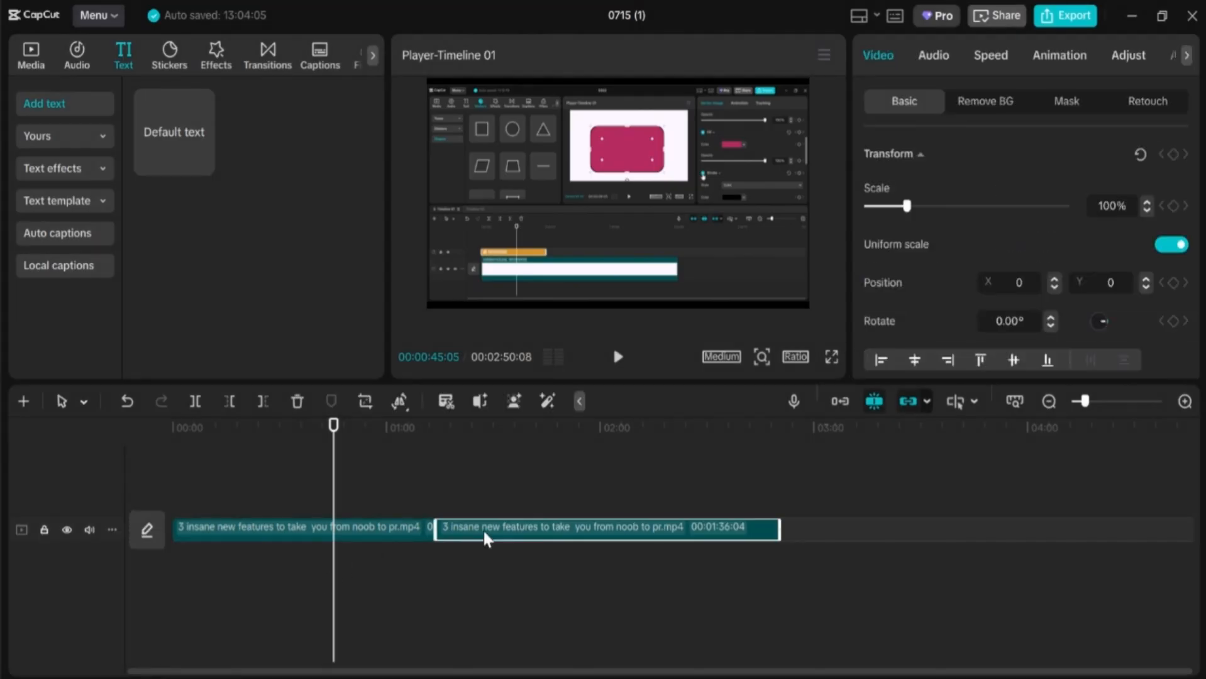
left_click(295, 533)
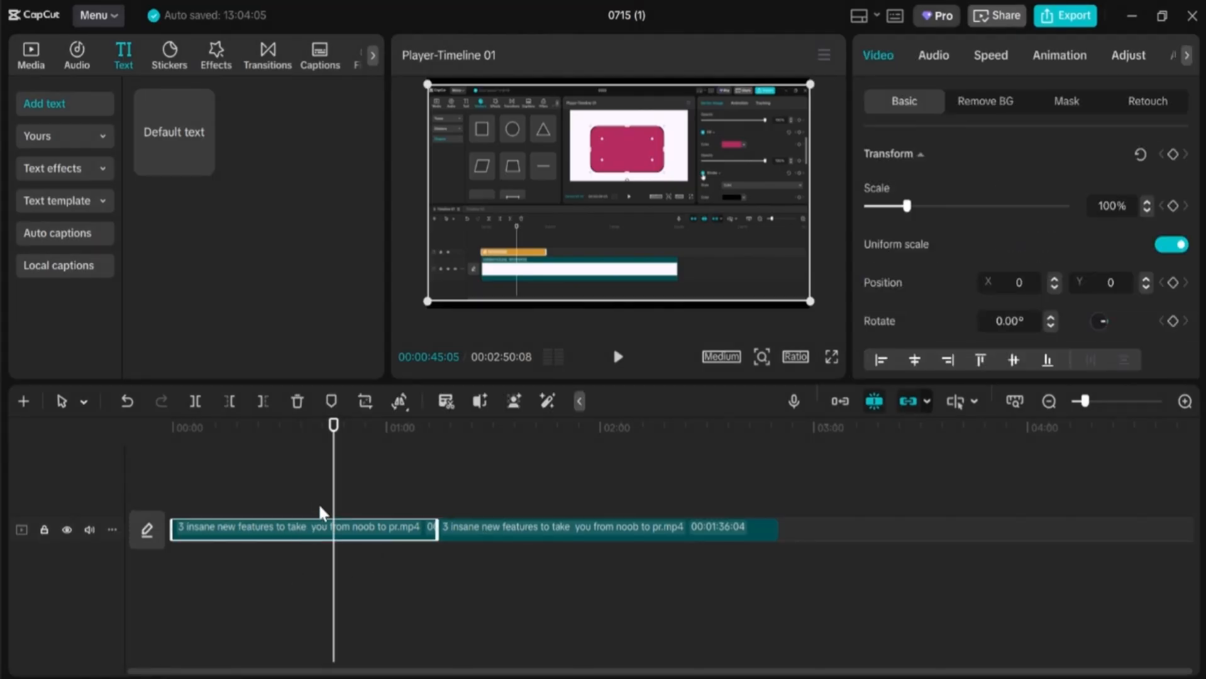
mouse_move(333, 492)
left_mouse_down()
mouse_move(250, 492)
mouse_move(373, 490)
mouse_move(319, 473)
left_mouse_up()
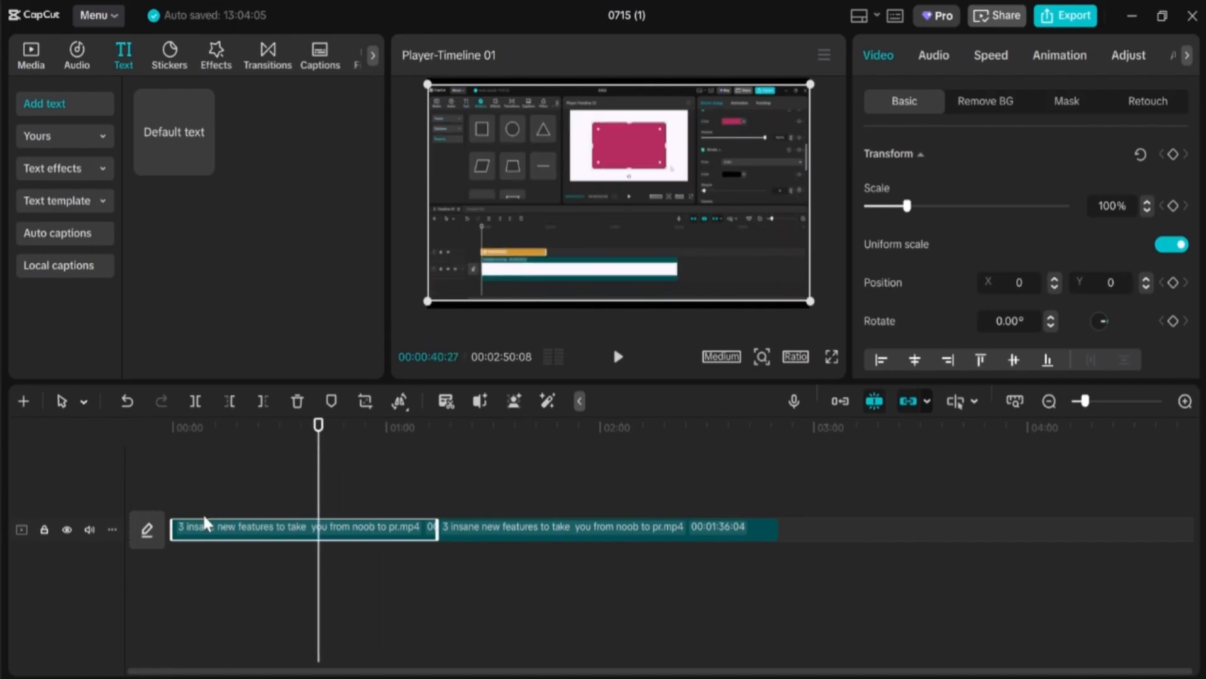
Set the main track's height to Tall and check both video segments in the enlarged view.
left_click(112, 530)
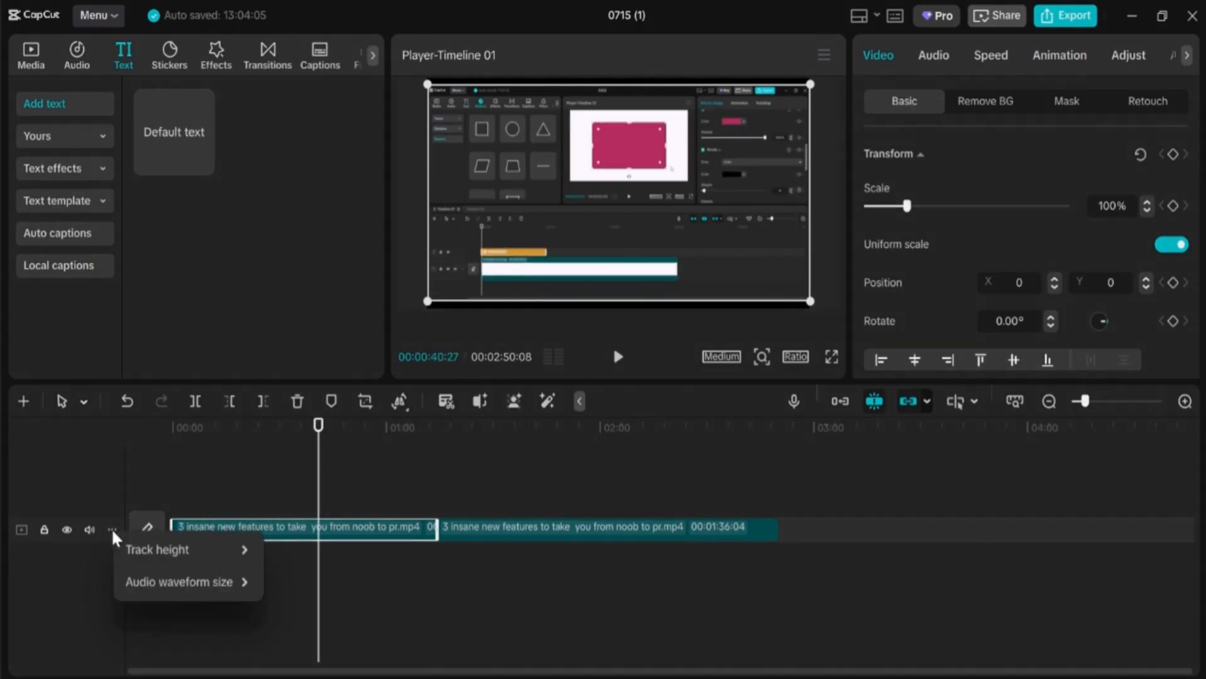
mouse_move(182, 550)
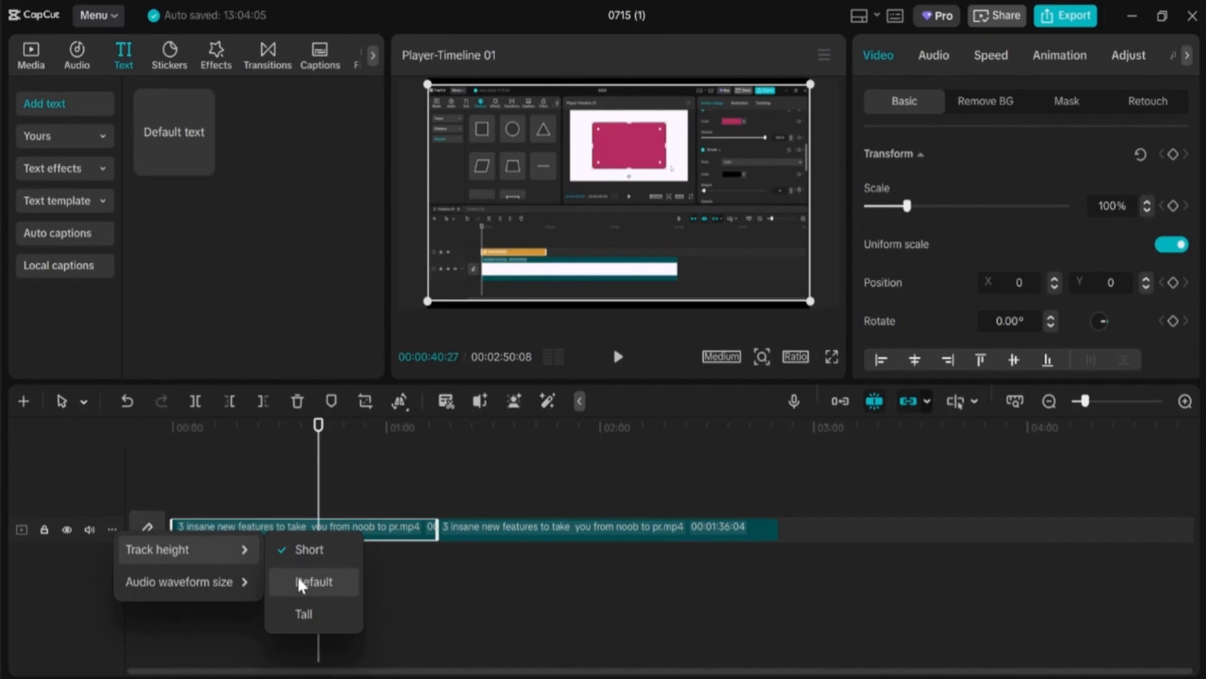
left_click(302, 614)
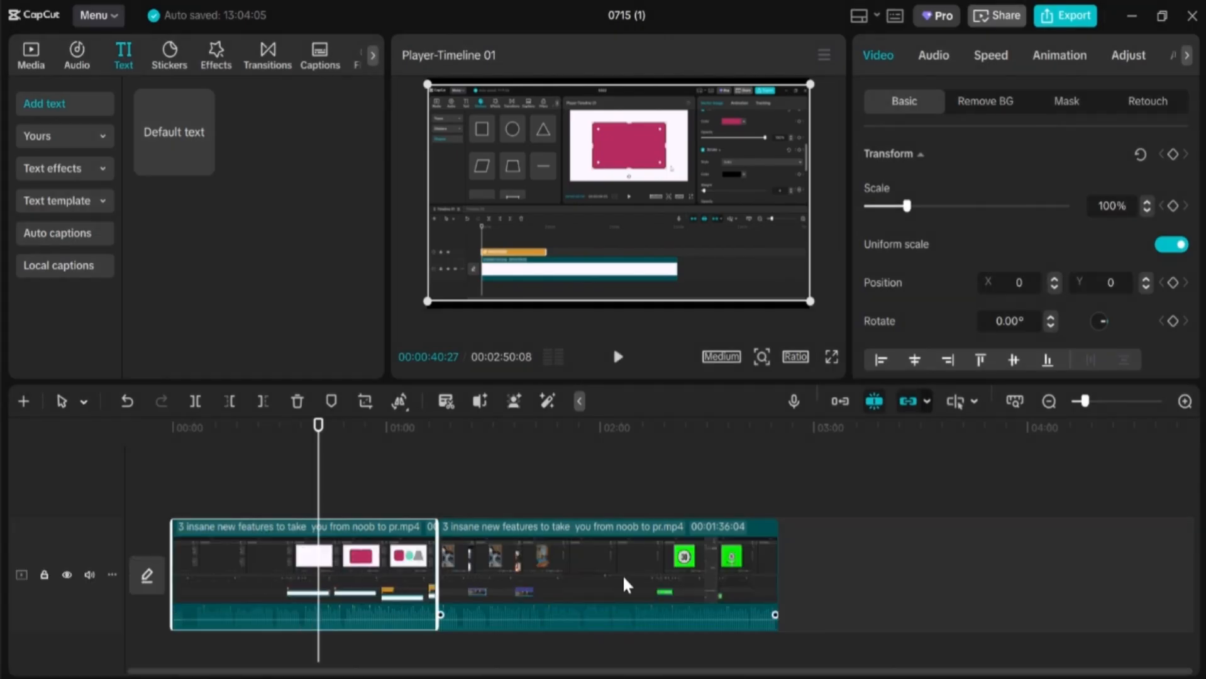
left_click(525, 590)
left_click(369, 585)
left_click(445, 574)
left_click(432, 572)
Set the main track's height back to Default.
left_click(112, 575)
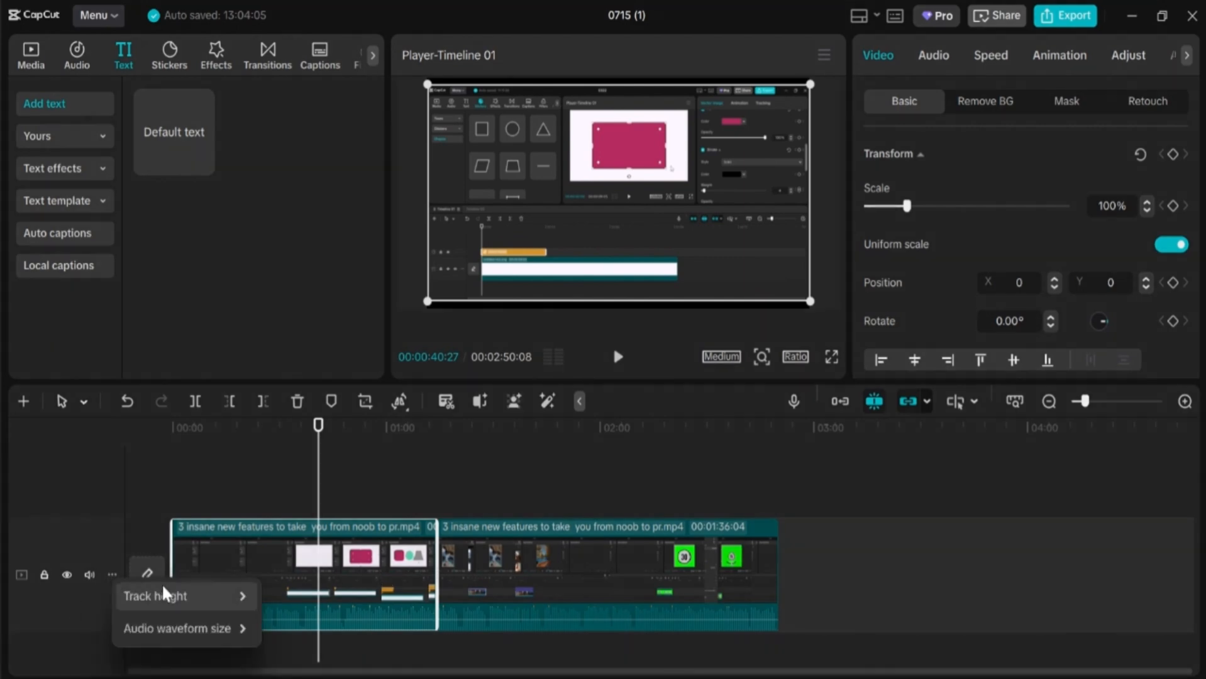
mouse_move(162, 591)
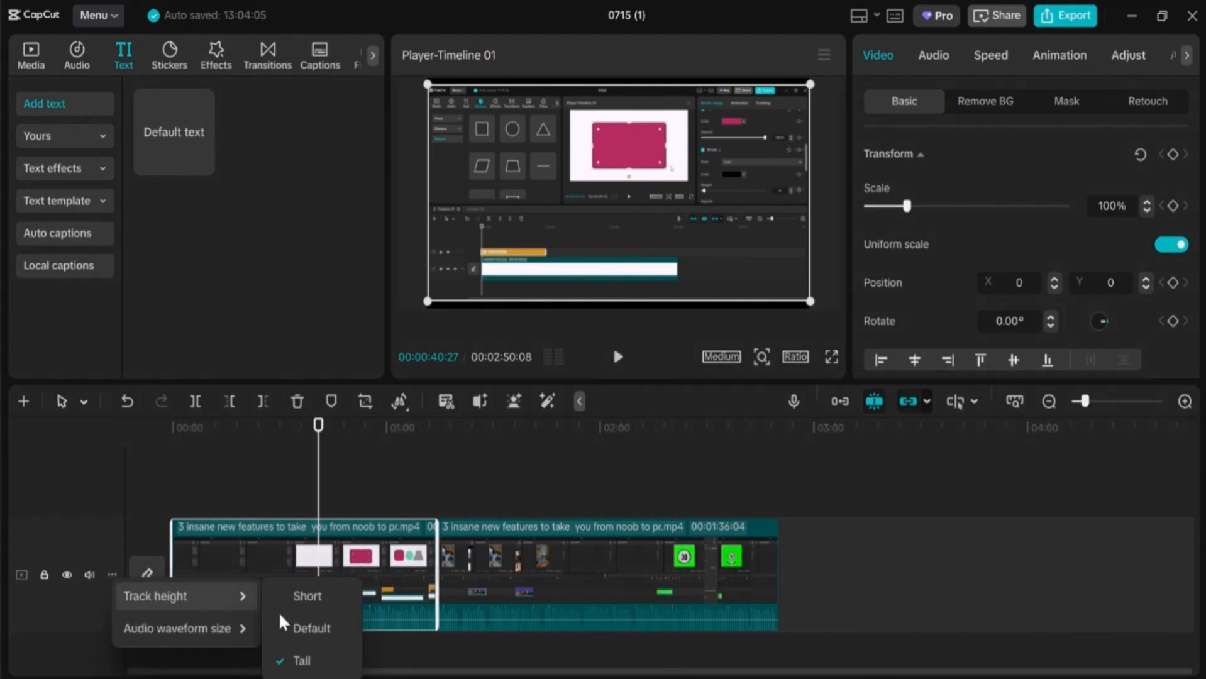
left_click(335, 629)
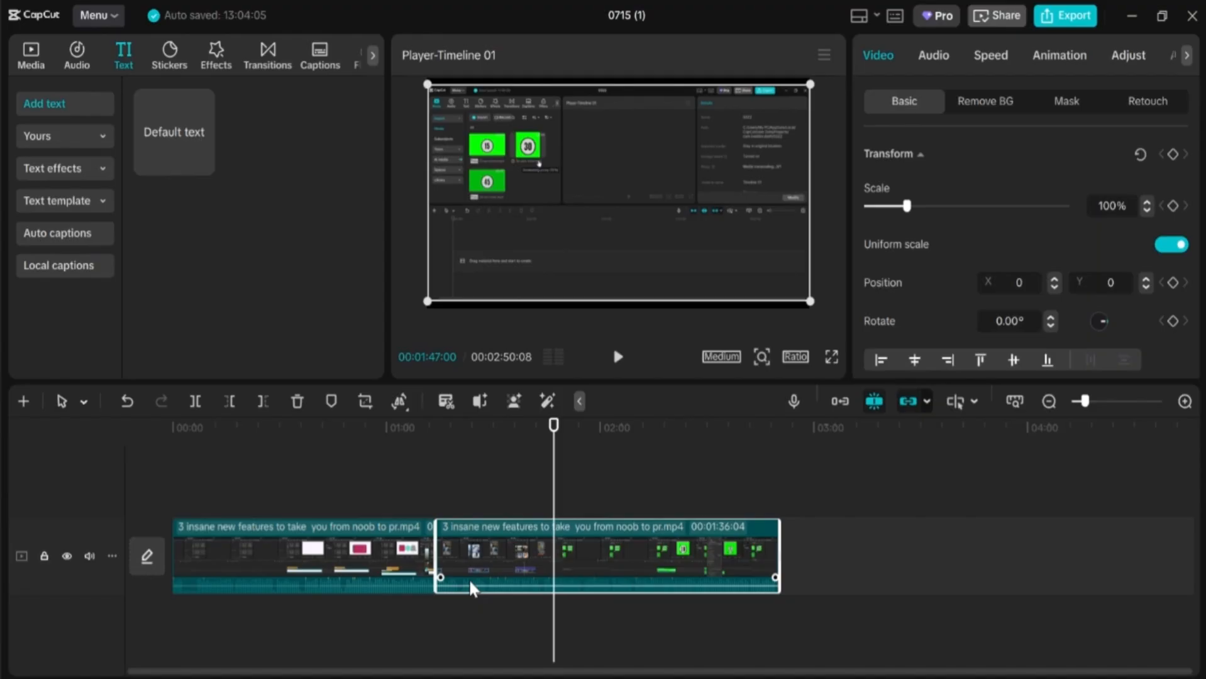
Set the main track's audio waveform size to 60%.
left_click(109, 559)
mouse_move(152, 616)
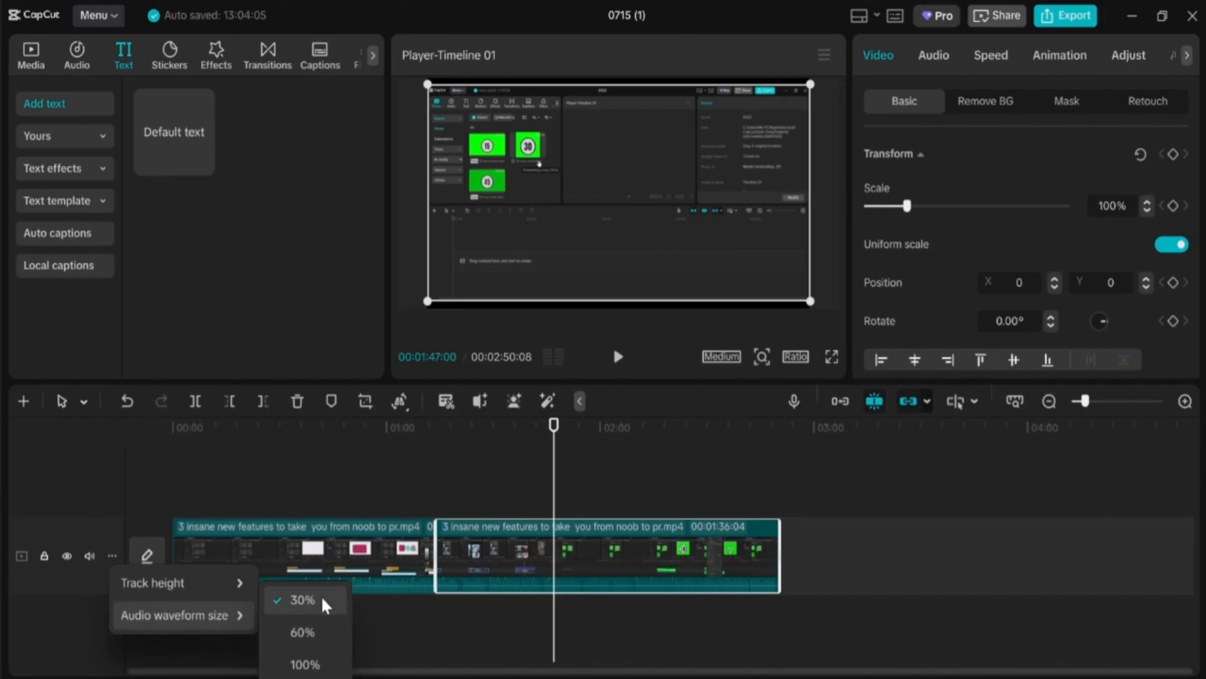
left_click(314, 632)
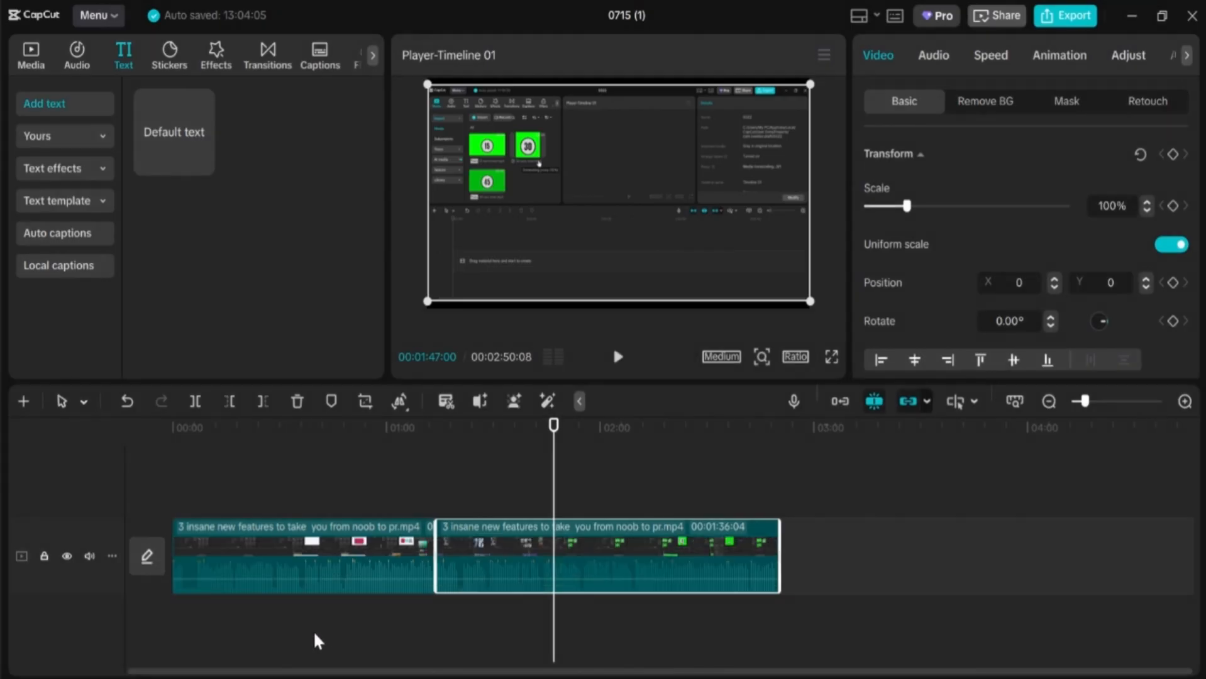
Set the main track's audio waveform size to 100% and select the first video segment to check it.
mouse_move(231, 576)
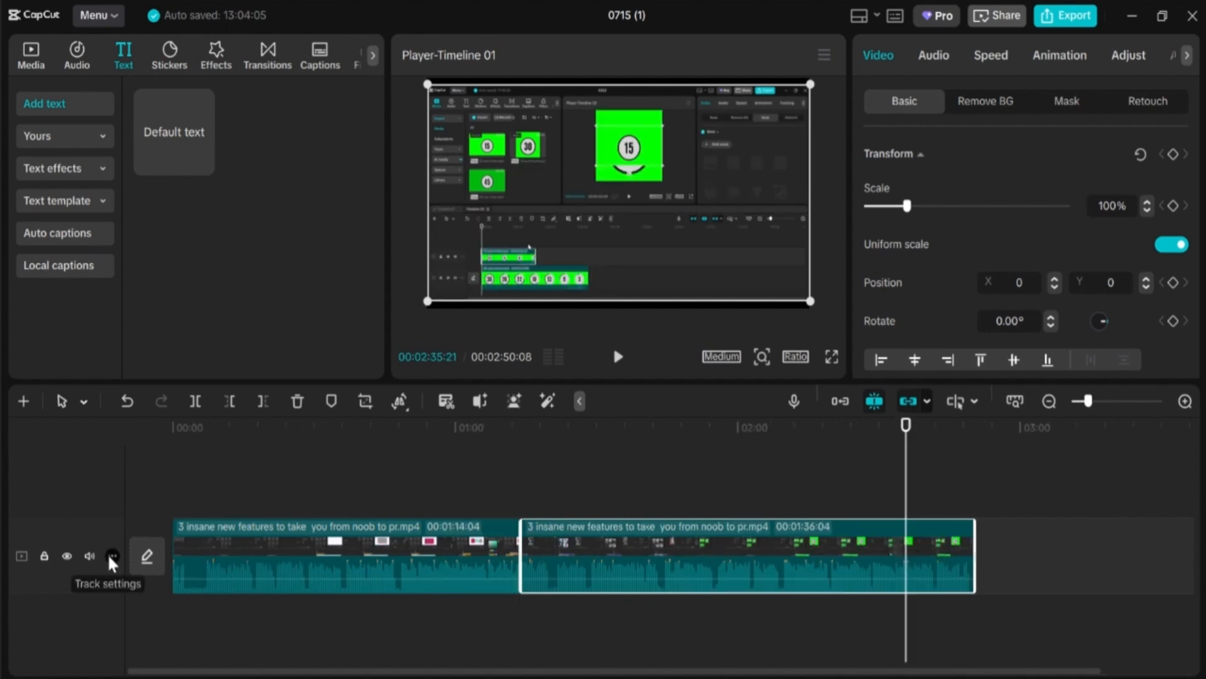
left_click(110, 556)
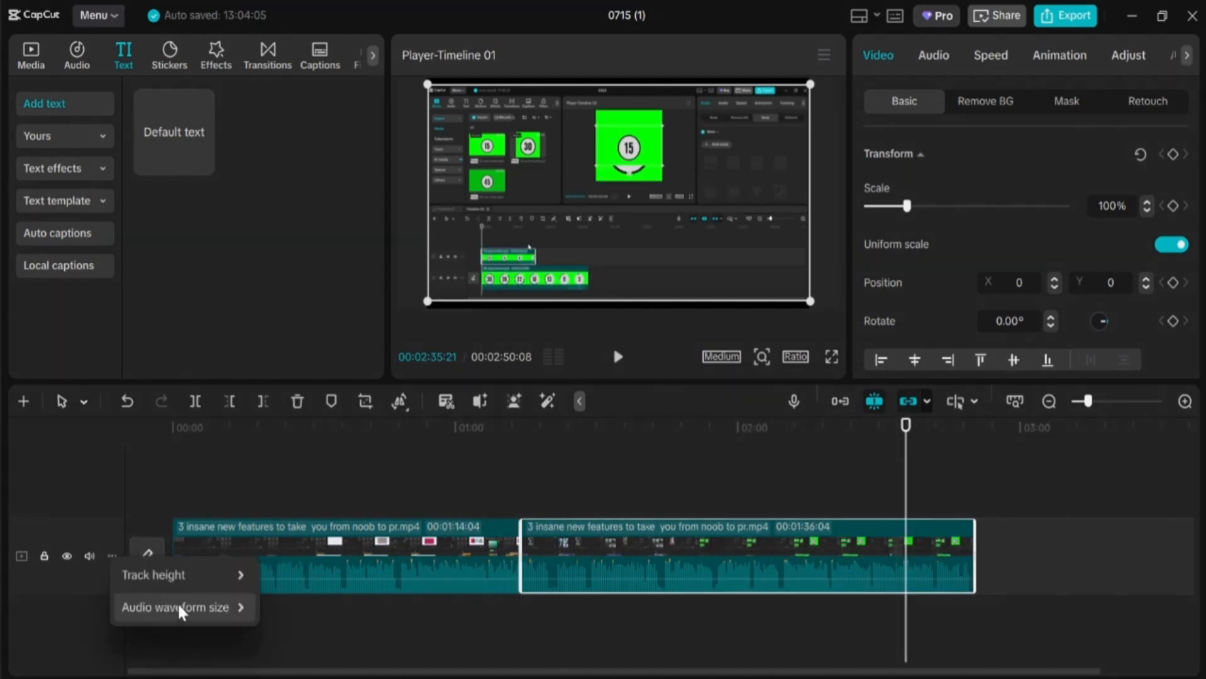
mouse_move(181, 602)
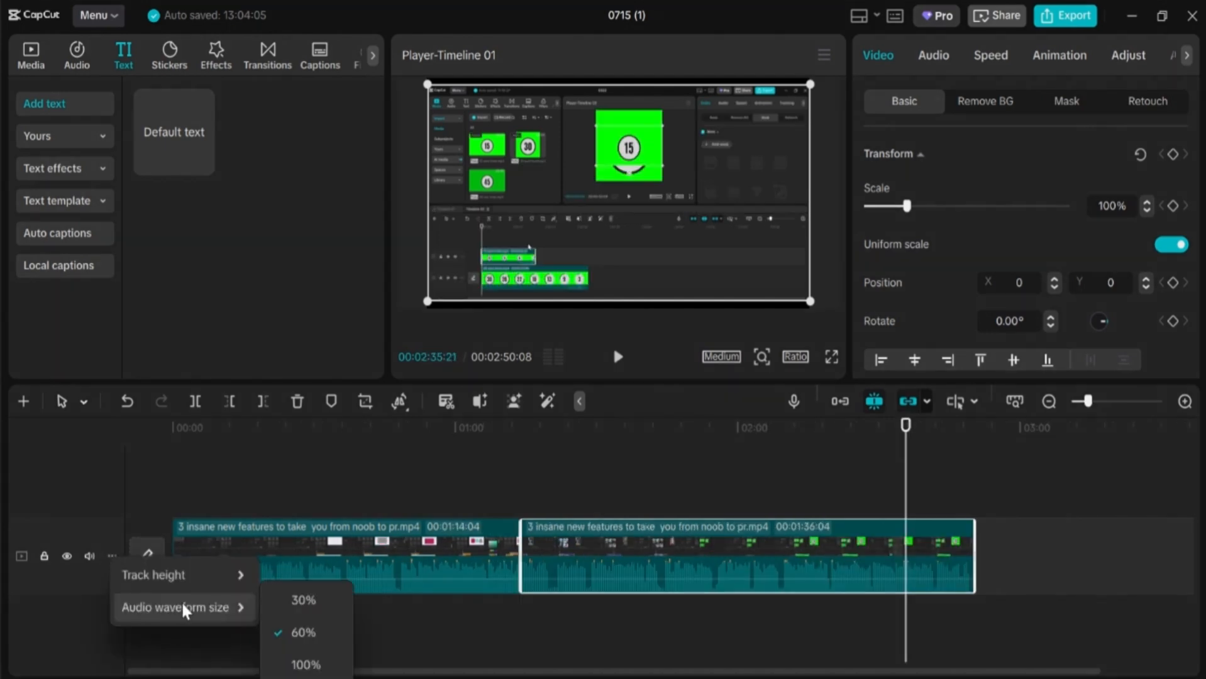
left_click(306, 668)
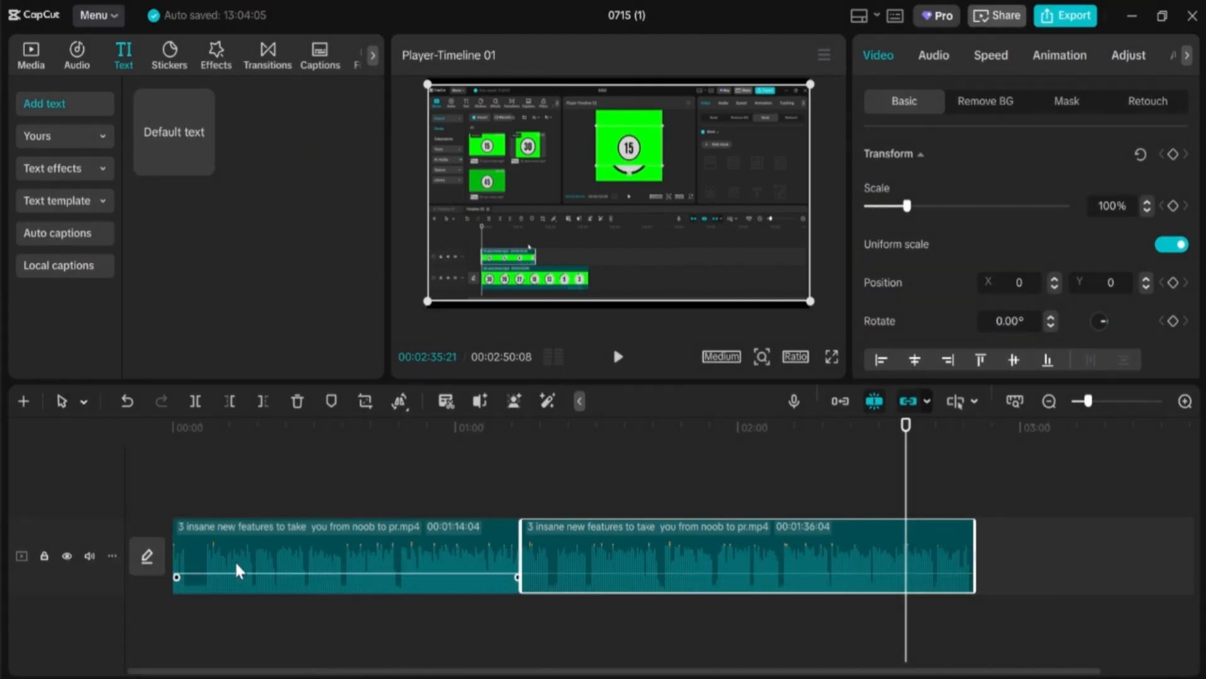
left_click(432, 542)
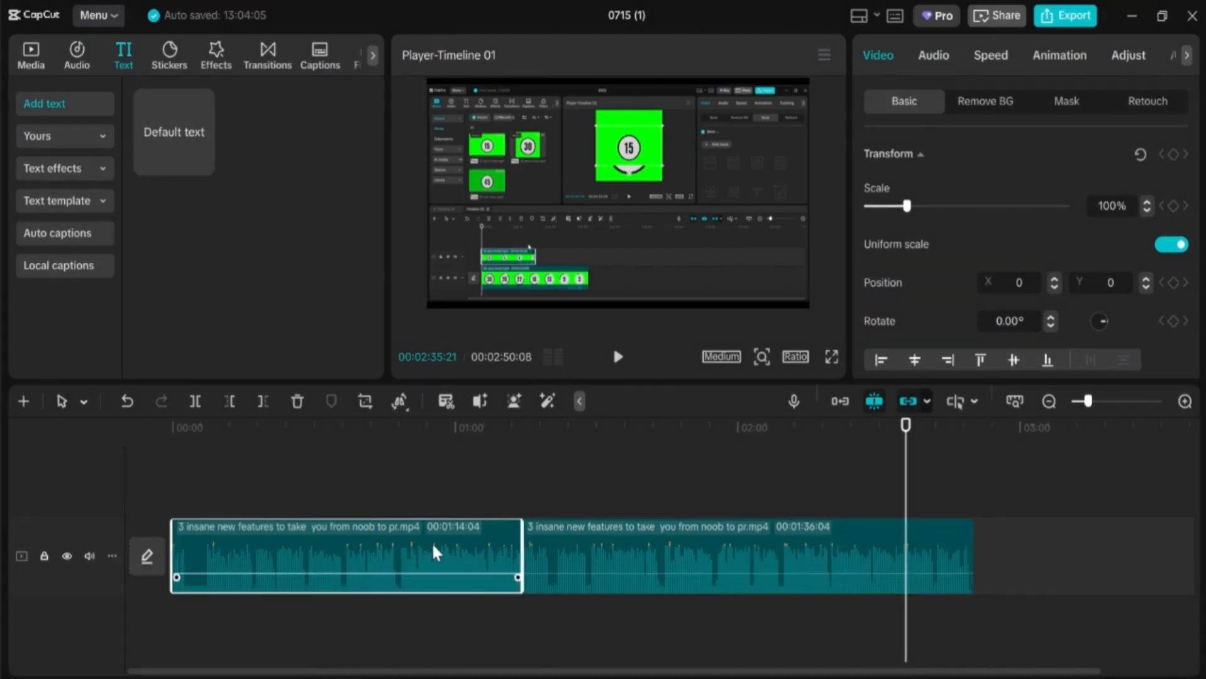
Reduce the main track's audio waveform size to 30%.
left_click(113, 557)
mouse_move(242, 607)
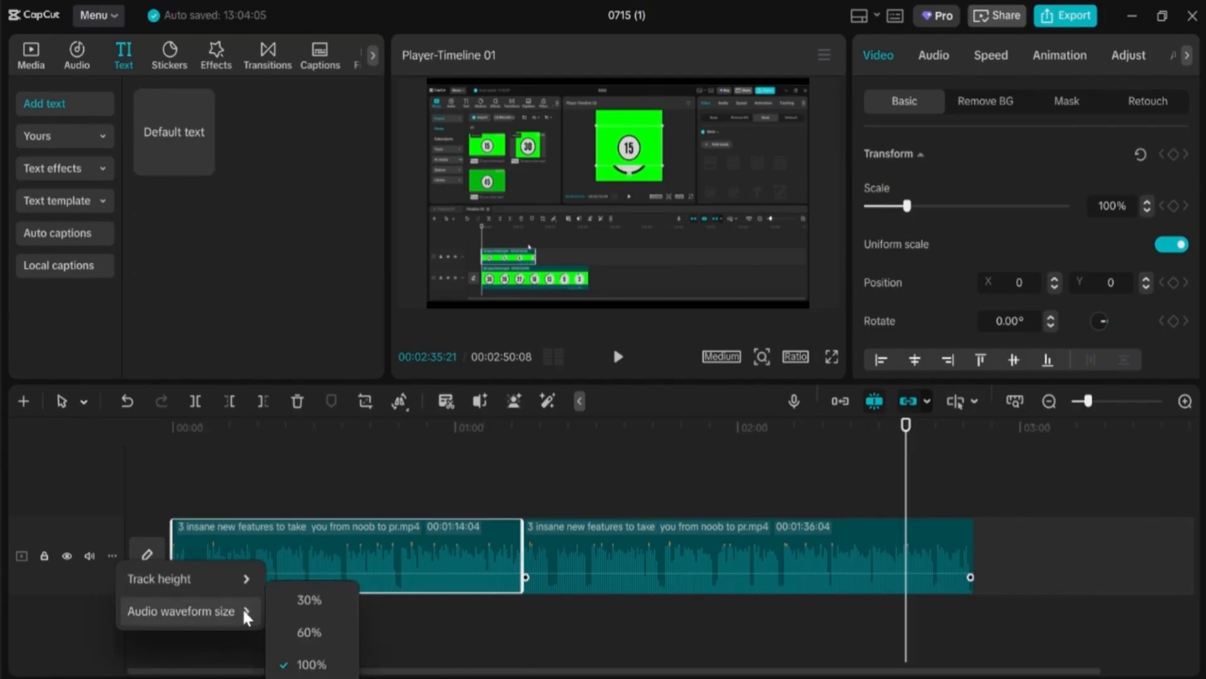
left_click(305, 602)
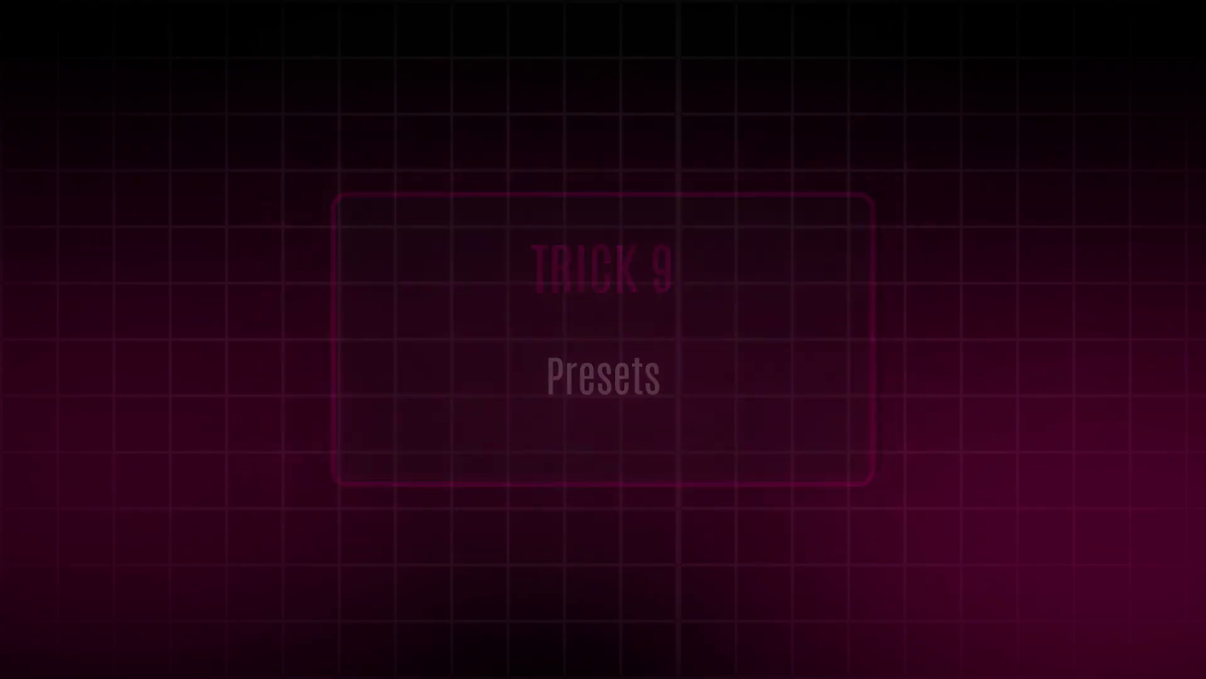
Add a square shape at 00:00:19:02 above the main track and extend its clip to about 22 seconds.
left_click(202, 167)
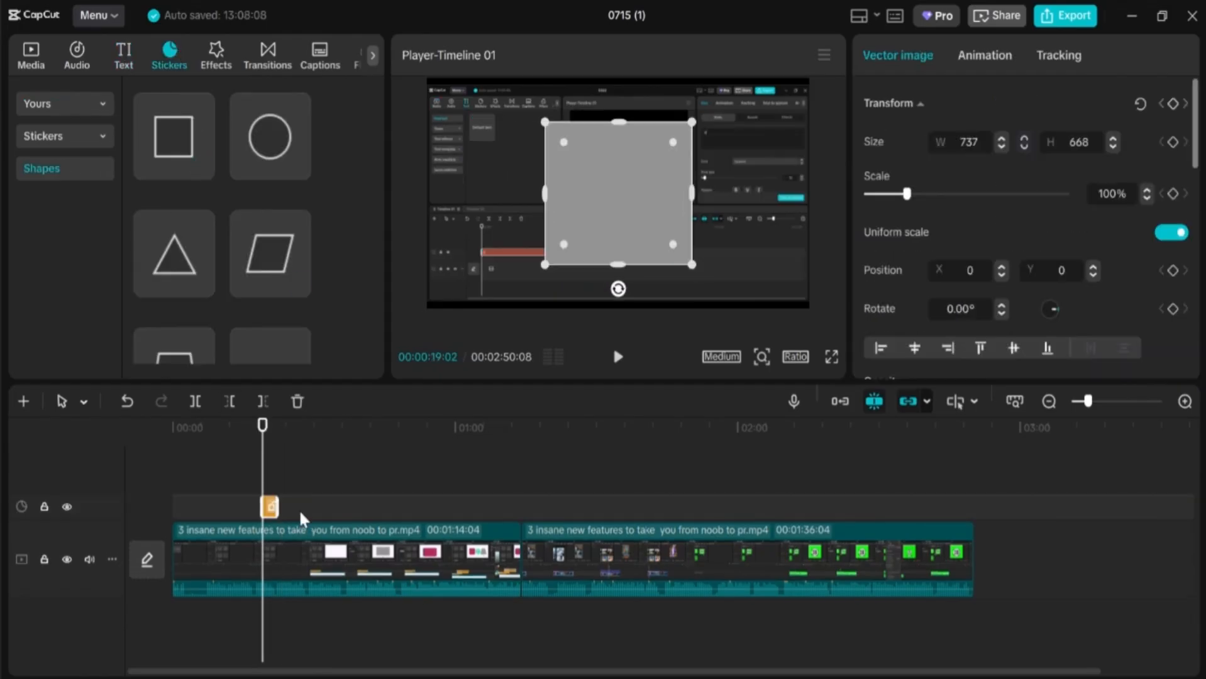
left_click_drag(276, 507, 366, 507)
Lower the square shape's opacity and bring up its corner radius settings.
scroll(1011, 236, "down", 3)
scroll(1011, 236, "down", 2)
left_click_drag(1066, 117, 956, 117)
scroll(894, 290, "down", 4)
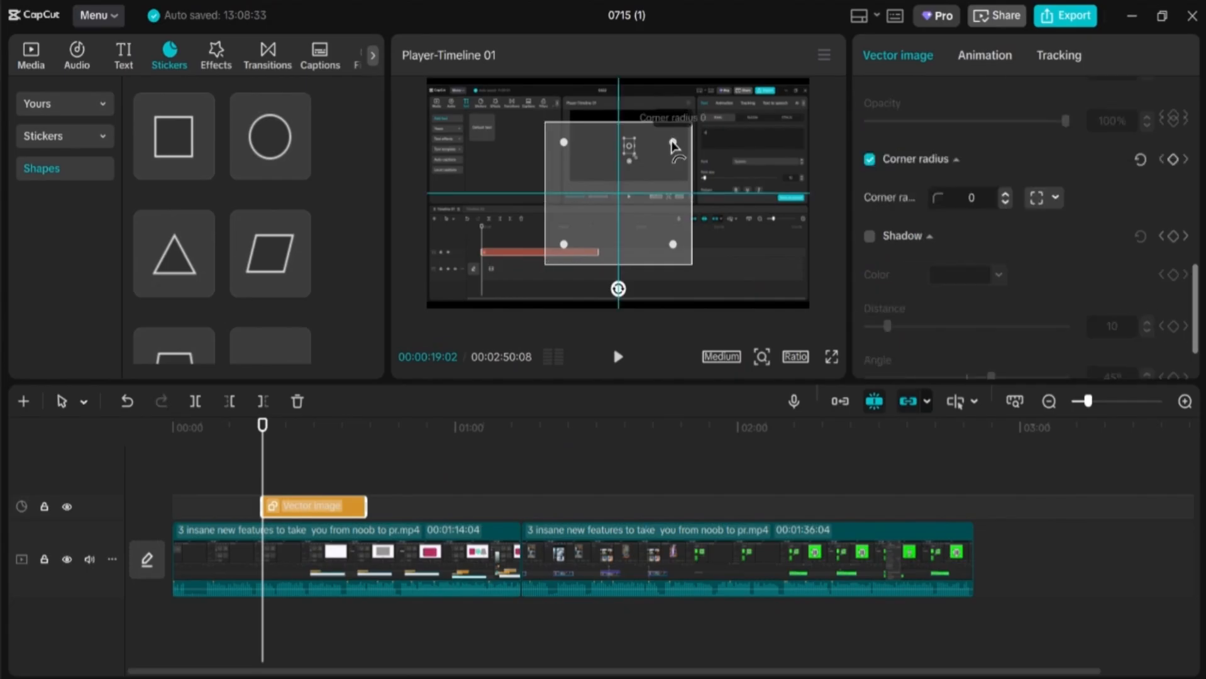
Add a Split mask to the square's compound clip and rotate the mask line diagonally across the square.
left_click(924, 186)
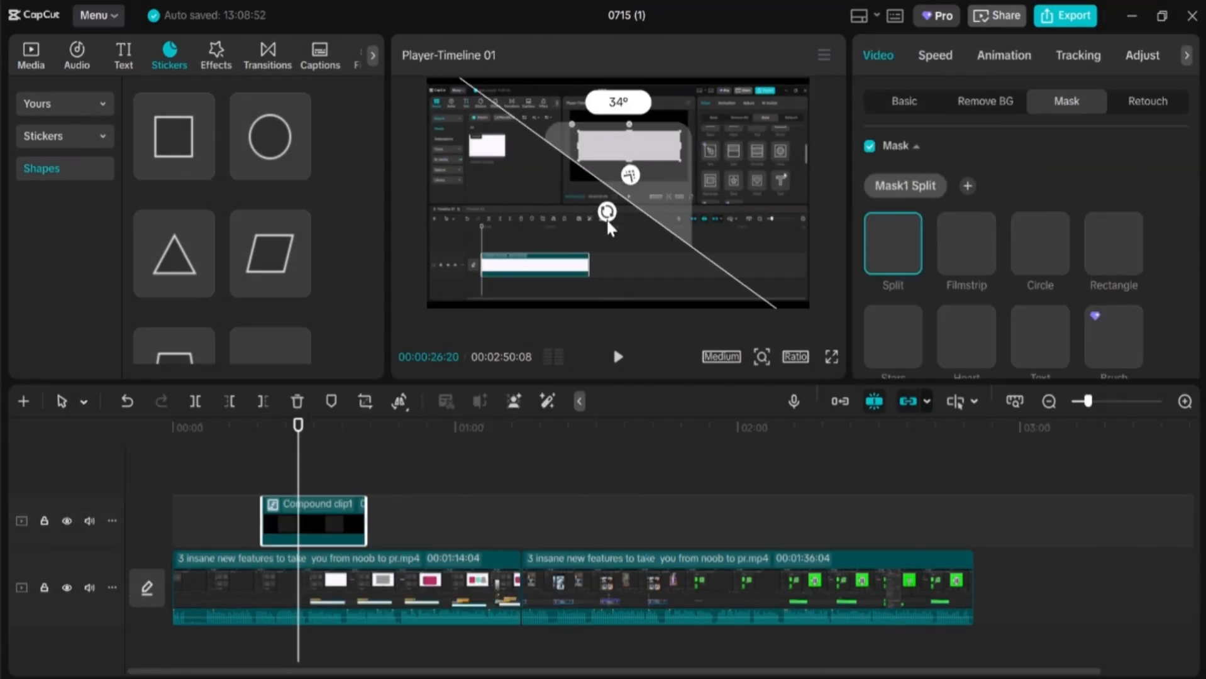
left_click_drag(606, 214, 580, 273)
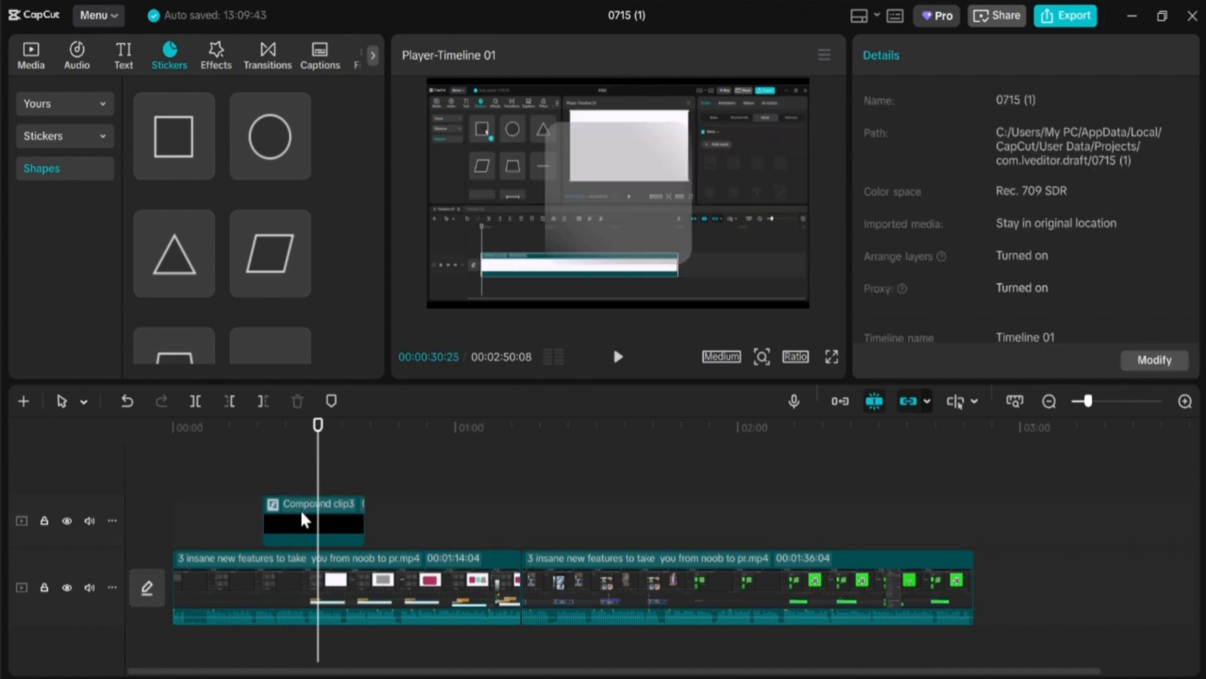
Hide the main video track and save the square's compound clip as a preset.
left_click(300, 510)
left_click(68, 587)
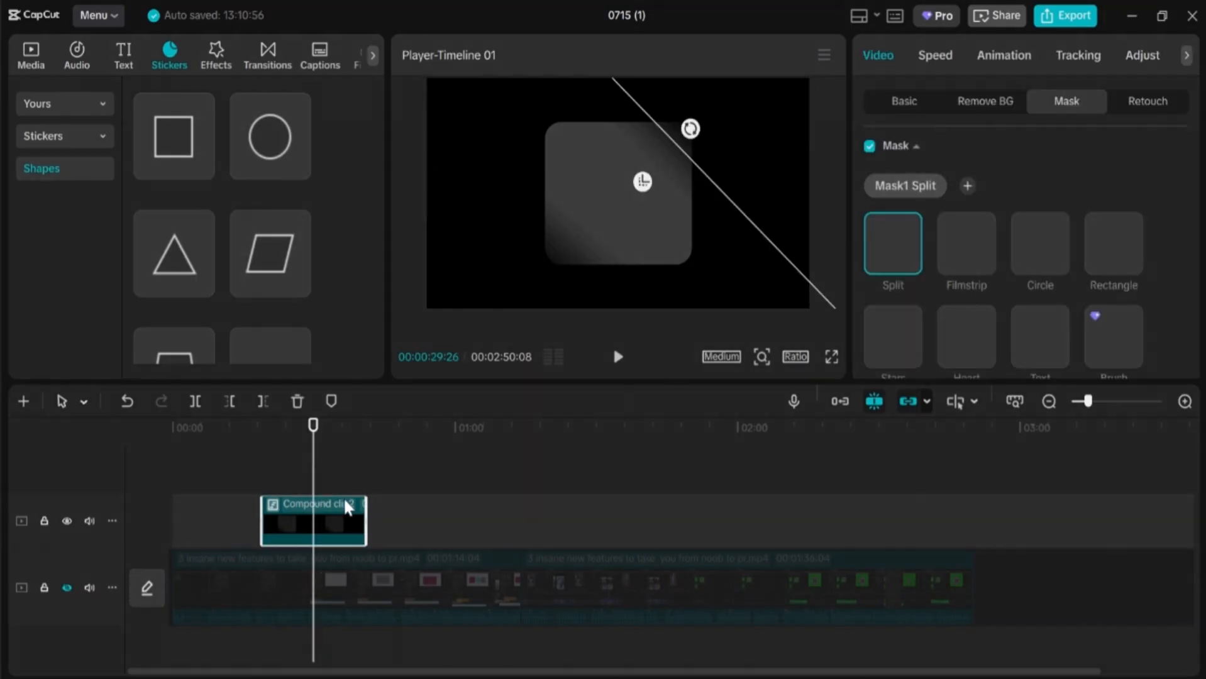
right_click(344, 496)
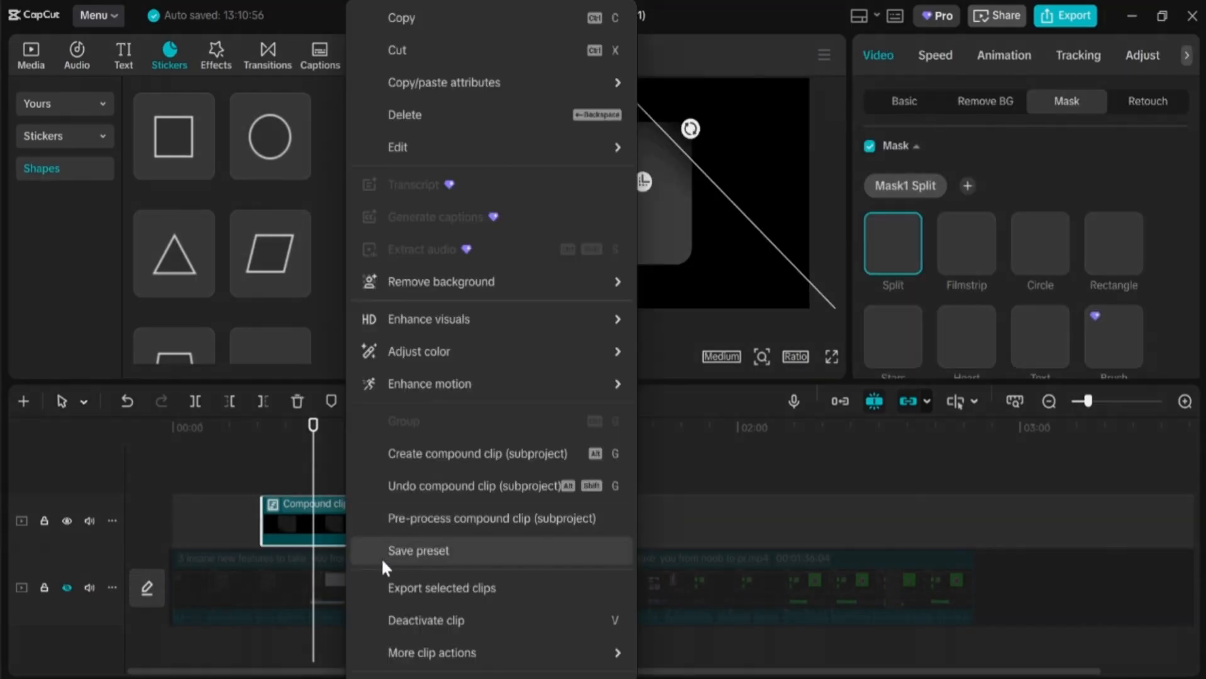
left_click(426, 560)
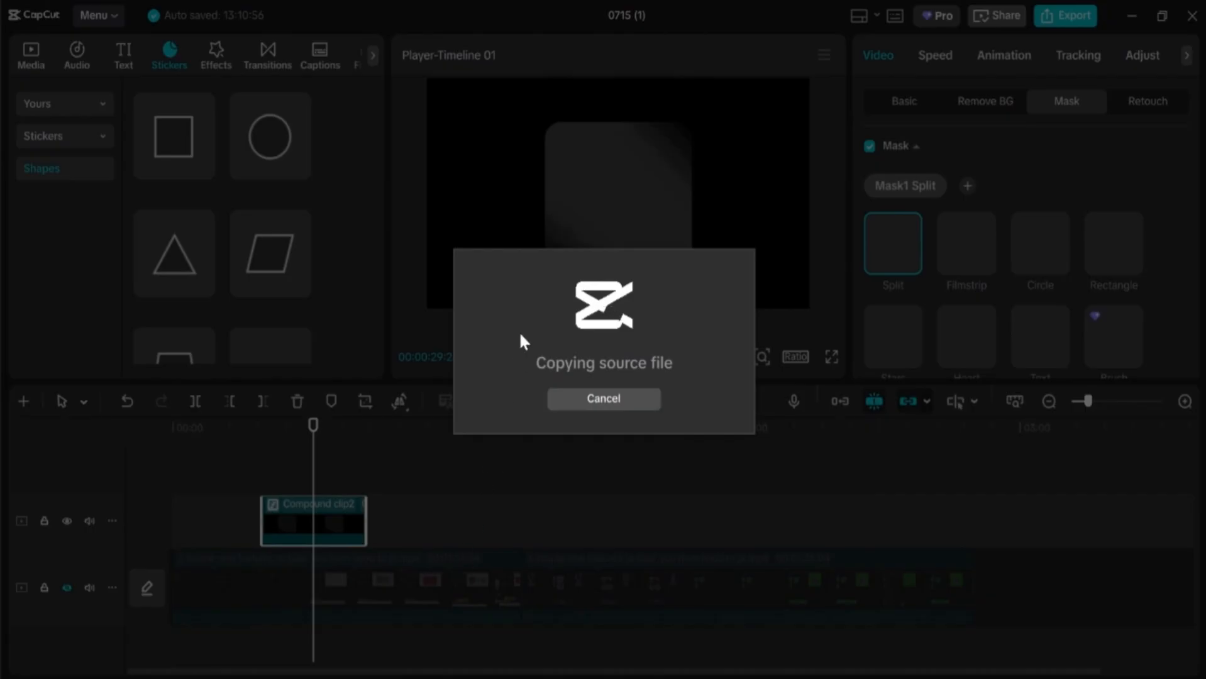
left_click(602, 402)
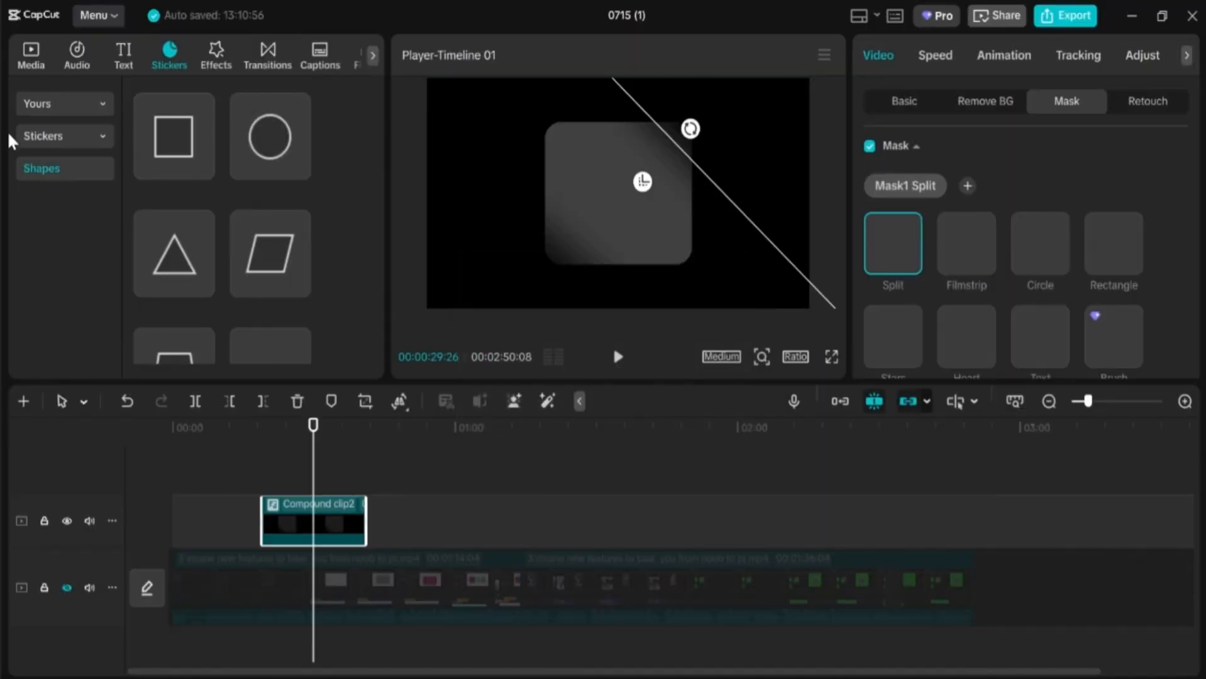
Open the saved media presets and place My presets1 on the upper track after the compound clip, at about 00:49.
left_click(31, 59)
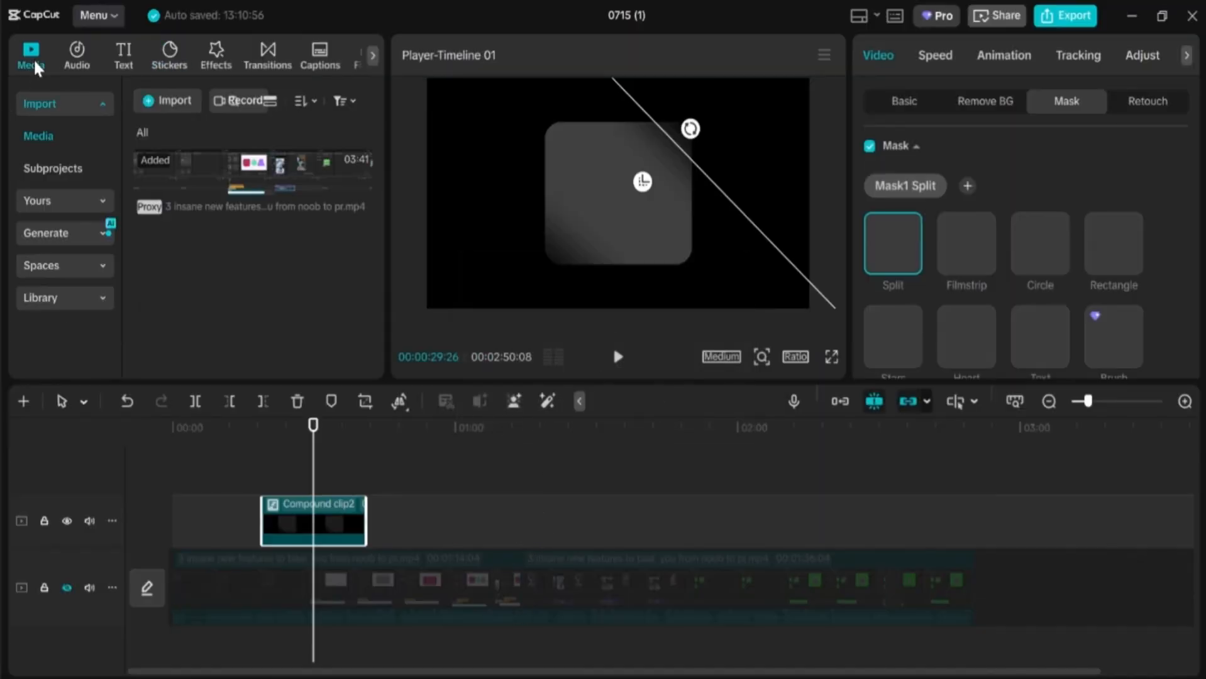
left_click(70, 206)
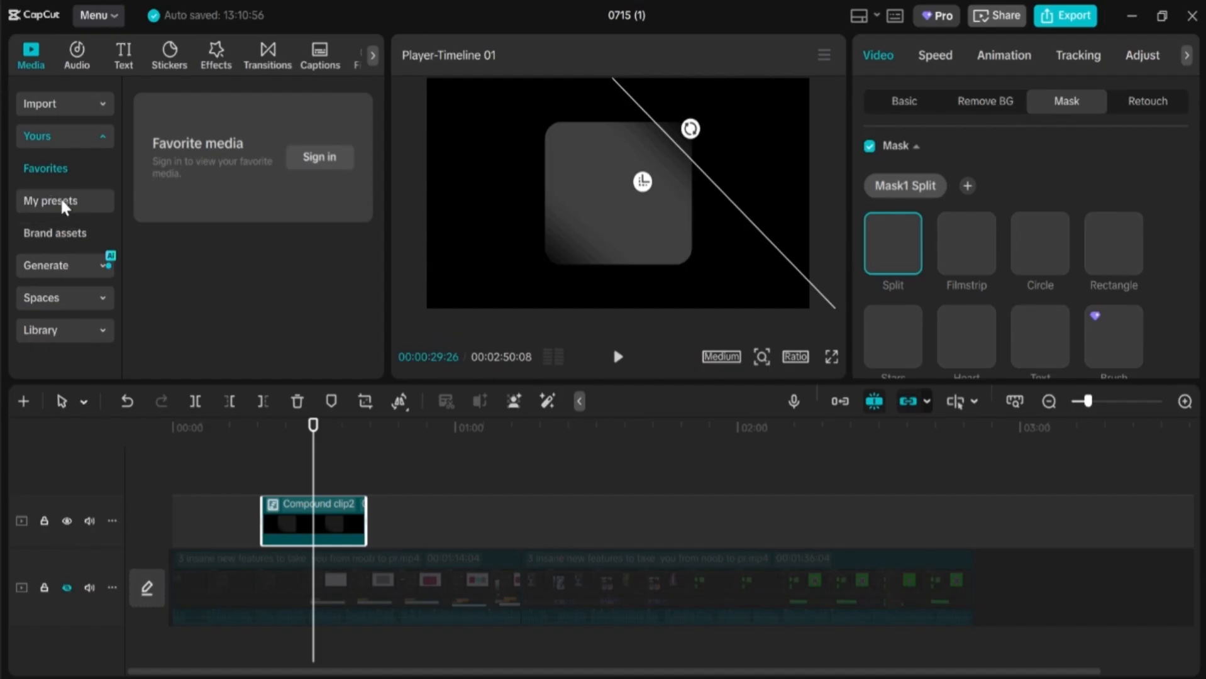
left_click(63, 202)
mouse_move(182, 211)
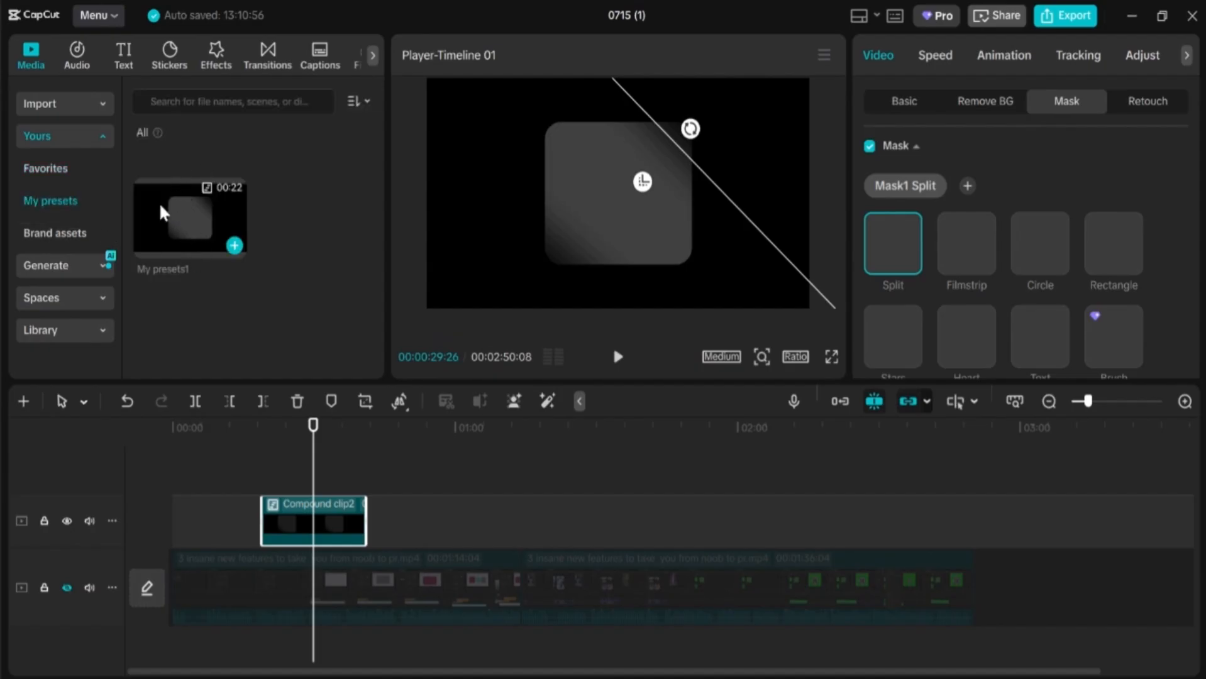
left_click(449, 458)
left_click_drag(449, 458, 412, 488)
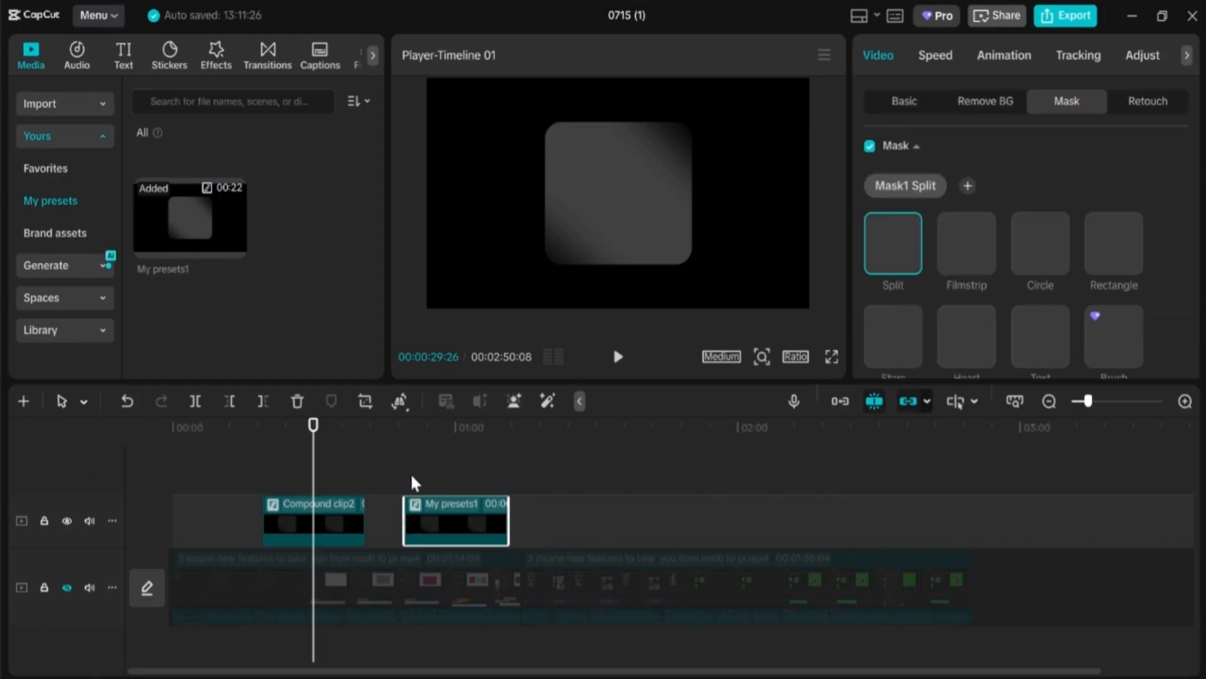
left_click(414, 469)
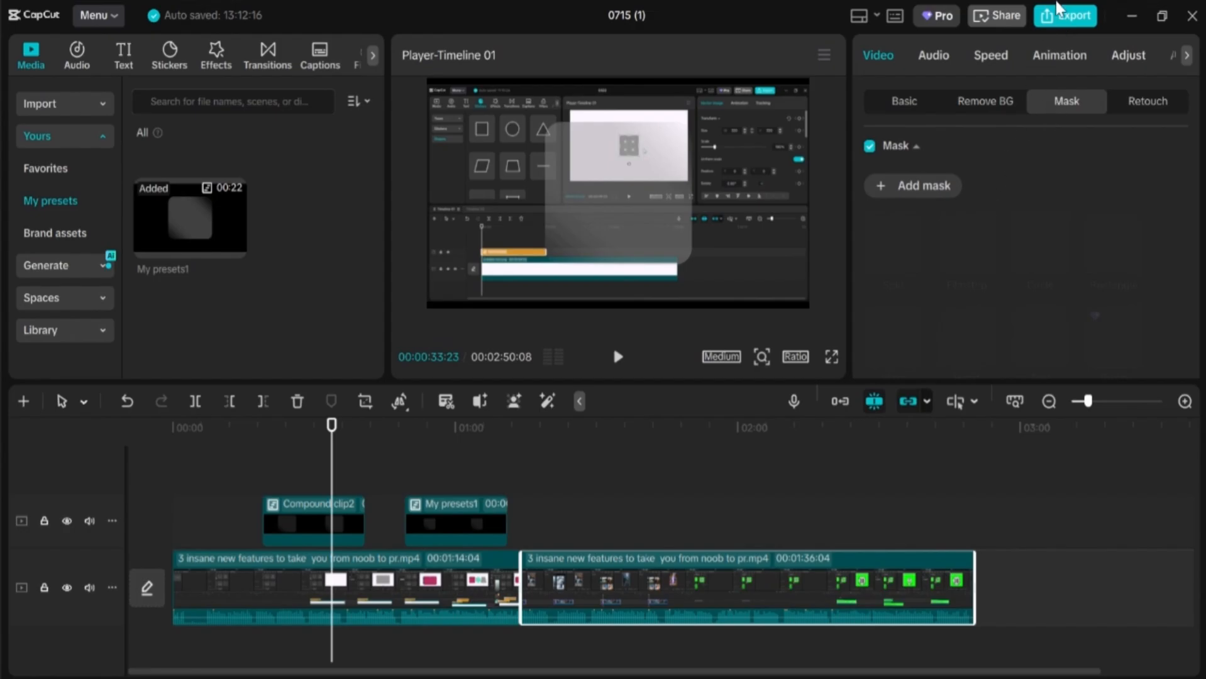
Export Timeline 01 as 0715 (1)(2) in 1080P, H.264, mp4 at 30fps and leave the export progress window.
left_click(1046, 20)
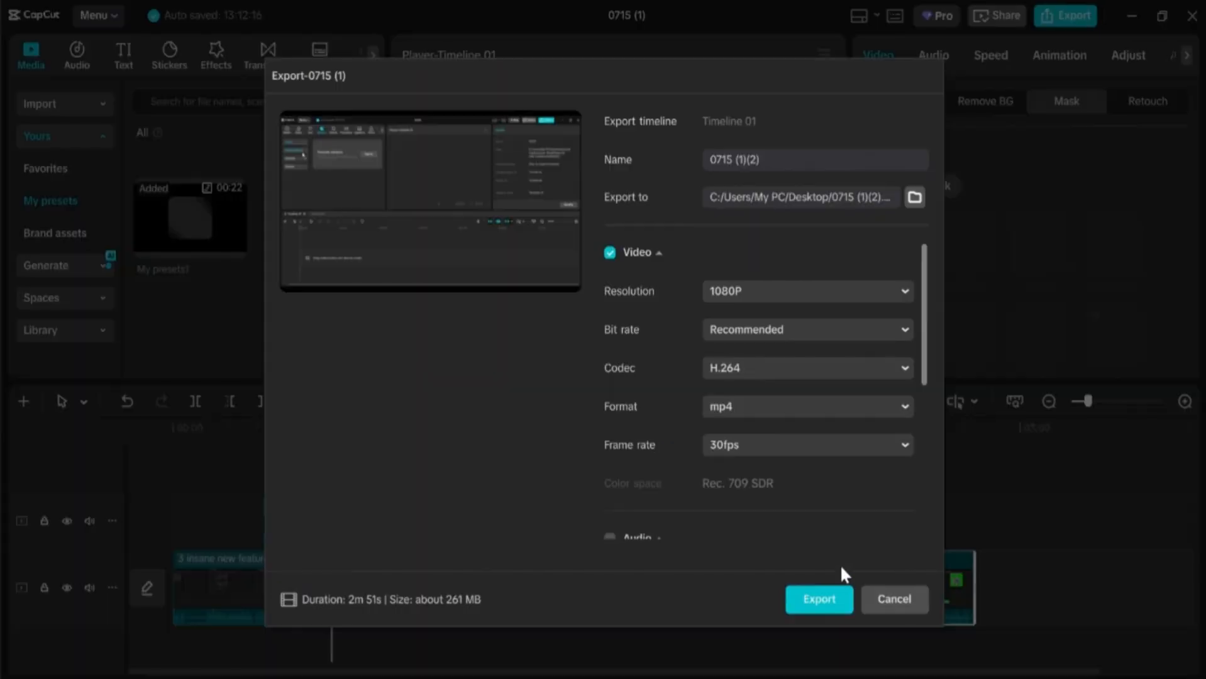
left_click(827, 607)
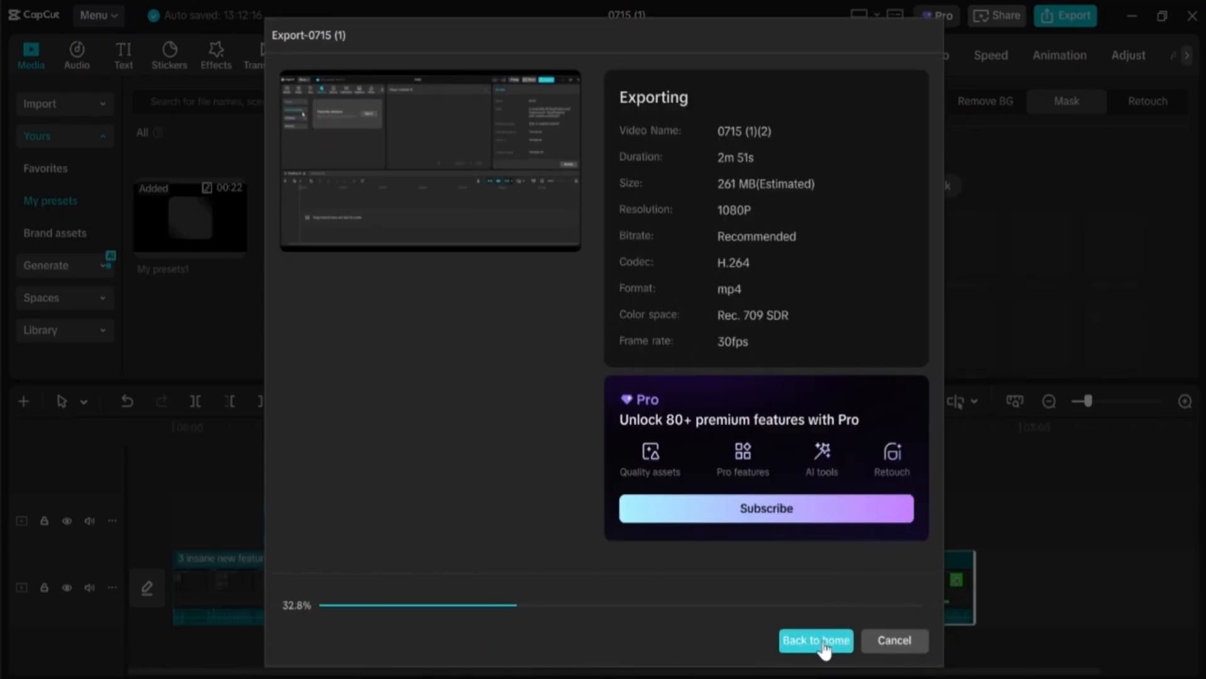
left_click(804, 641)
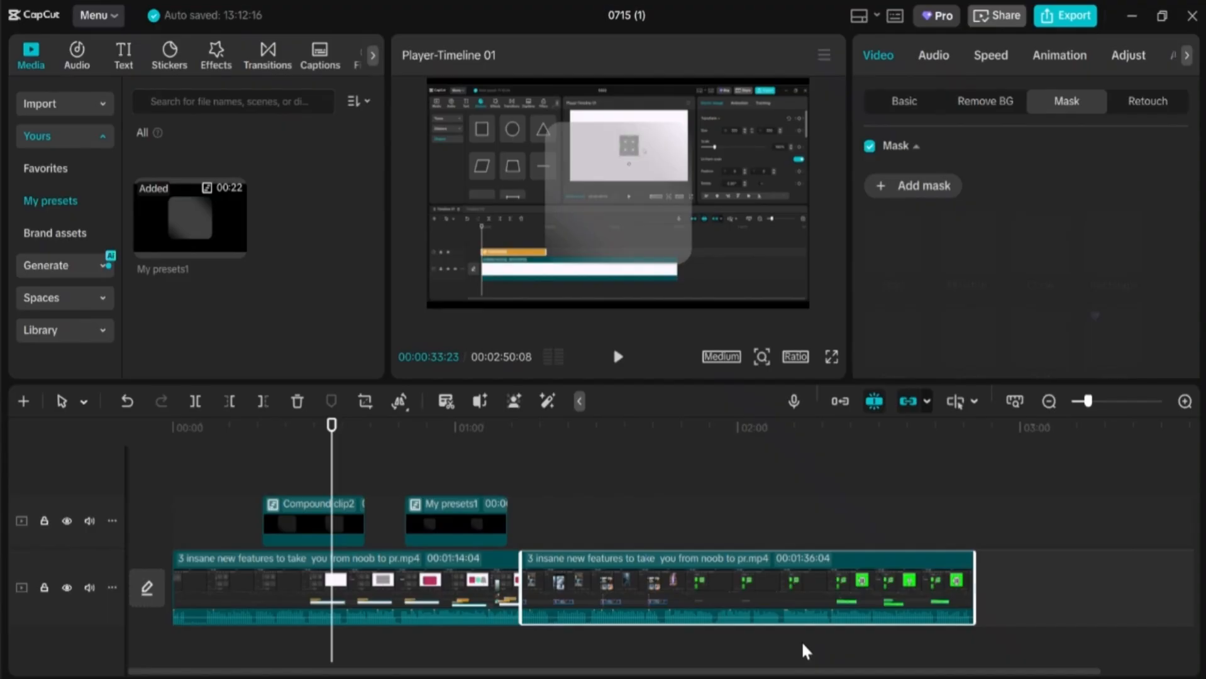